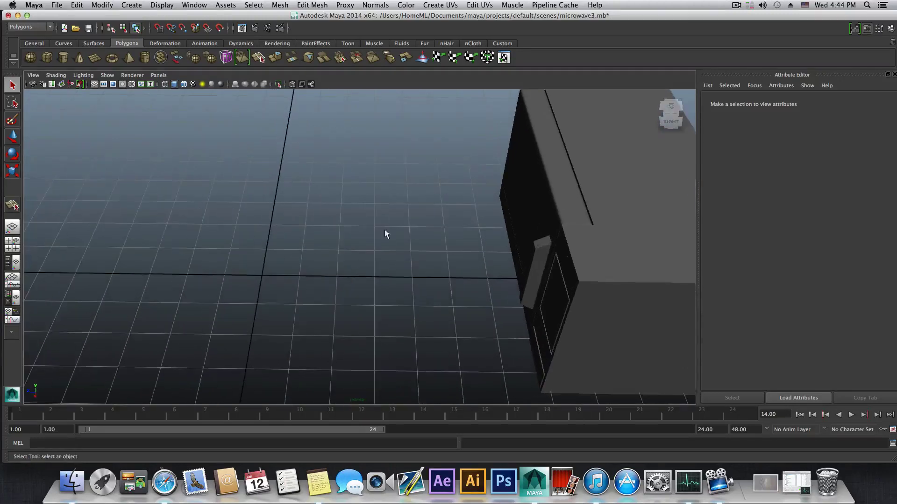
Create a polygon plane at the centre of the grid
left_click_drag(377, 254, 414, 257, "alt")
mouse_move(377, 266)
right_mouse_down("alt")
mouse_move(408, 264)
mouse_move(360, 270)
right_mouse_up("alt")
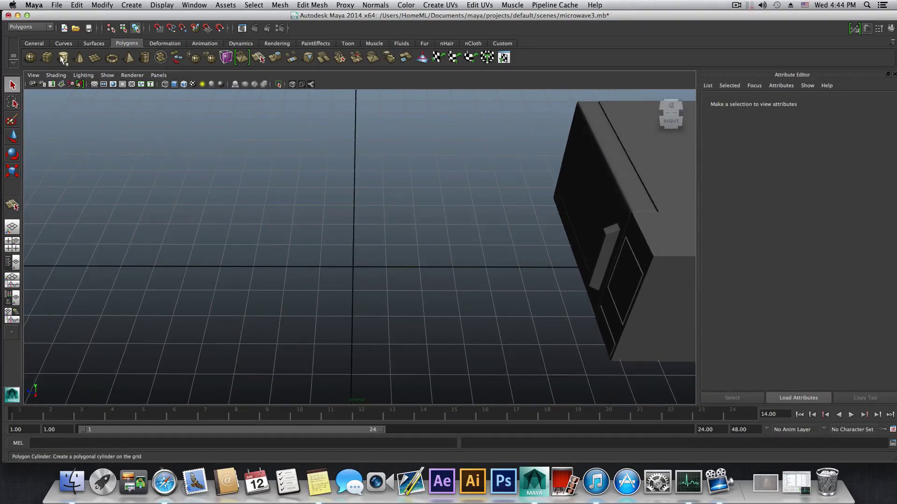
left_click(95, 57)
middle_click_drag(404, 144, 388, 187, "alt")
right_click_drag(385, 234, 407, 252, "alt")
middle_click_drag(406, 252, 462, 313, "alt")
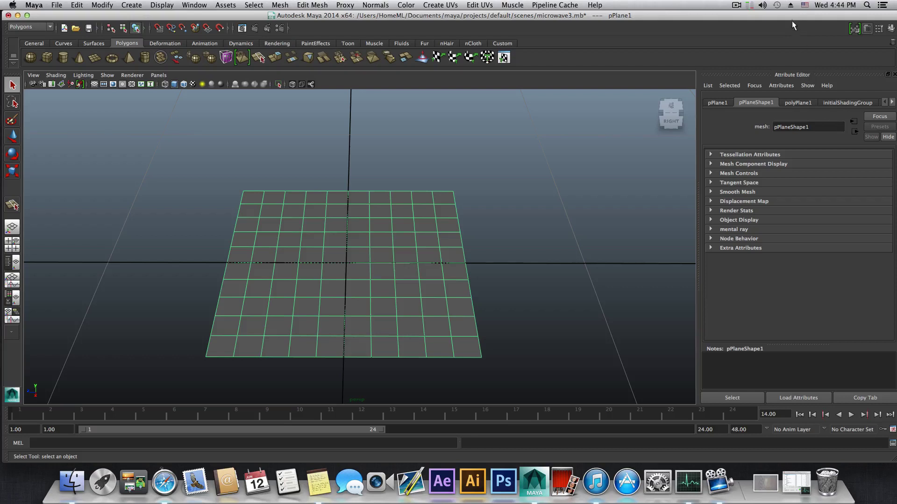
Set the plane's width and height subdivisions to 2 each
left_click_drag(790, 16, 787, 15)
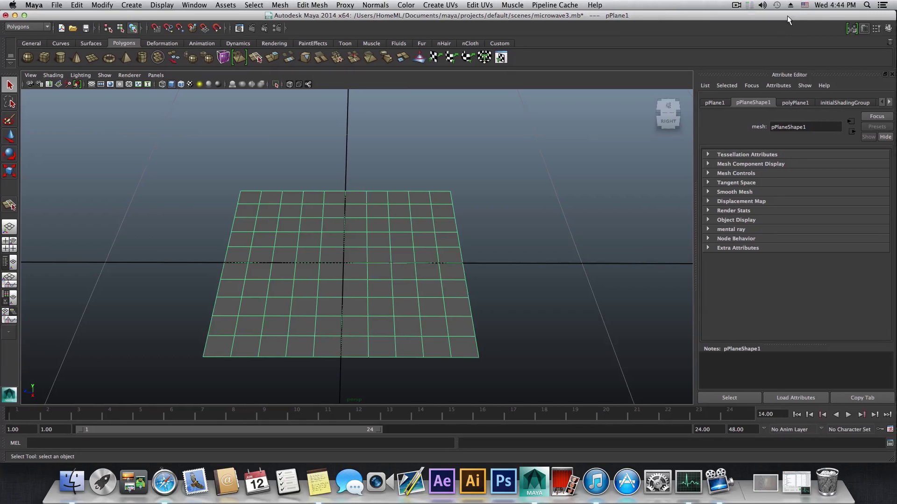
left_click(788, 103)
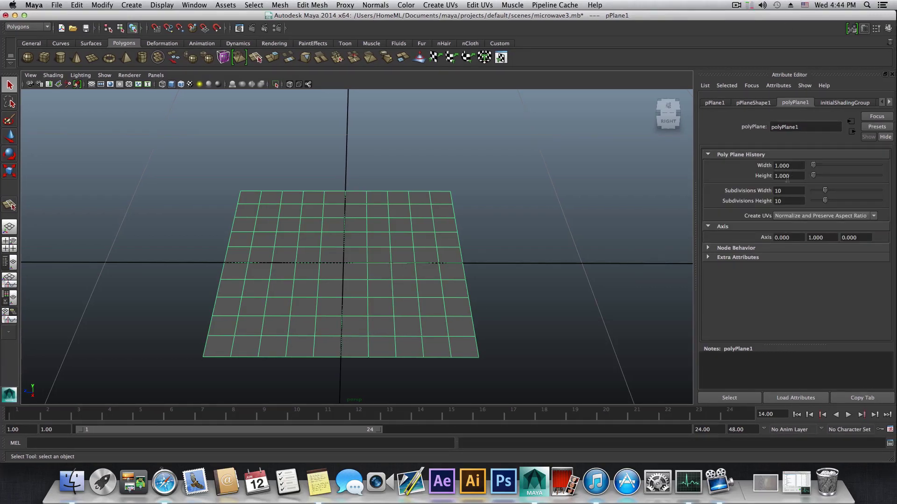
mouse_move(826, 191)
left_mouse_down()
mouse_move(813, 189)
mouse_move(822, 200)
mouse_move(814, 200)
left_mouse_up()
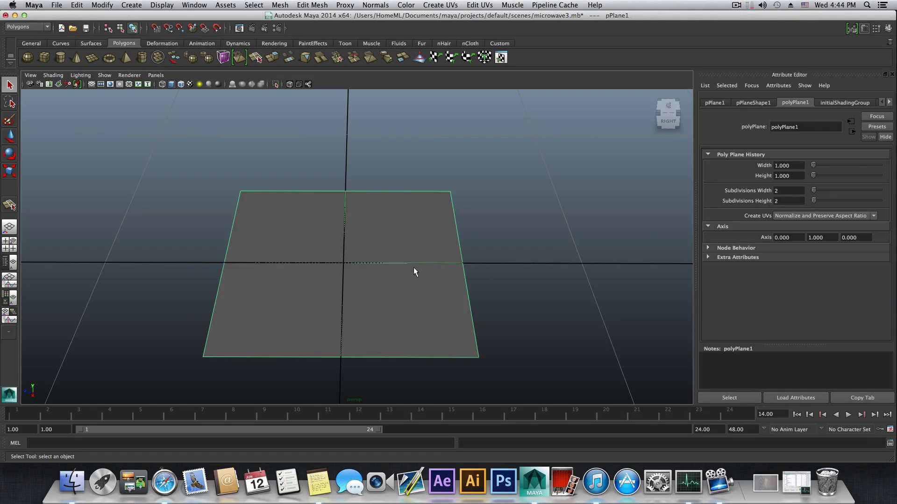
Raise the plane about 0.013 cm along Y so it sits slightly above the grid
right_click(359, 269)
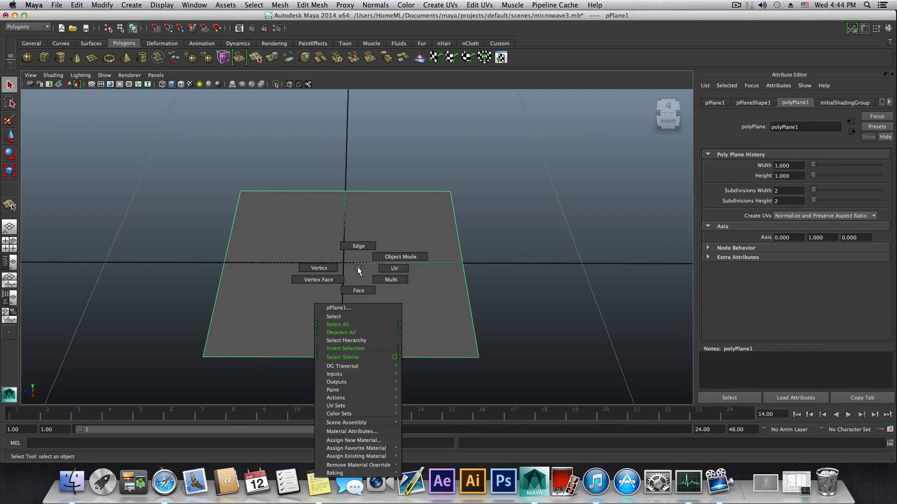
key("w")
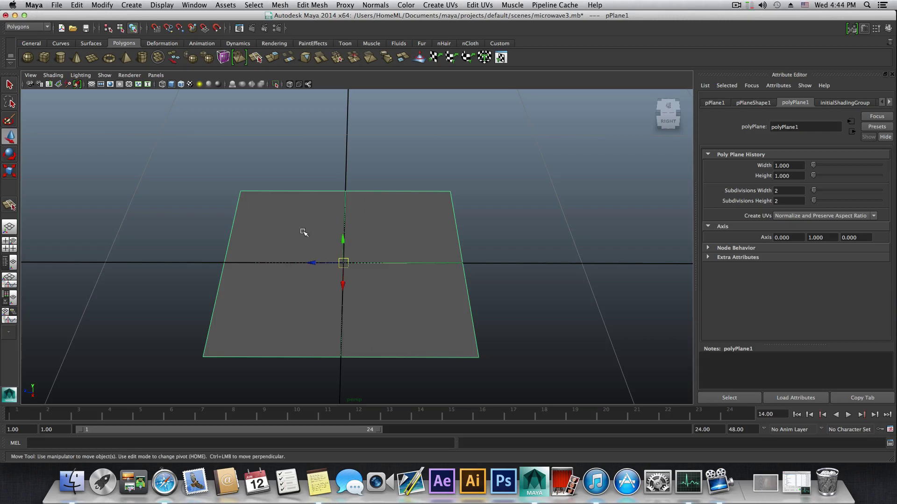
left_click_drag(344, 243, 344, 240)
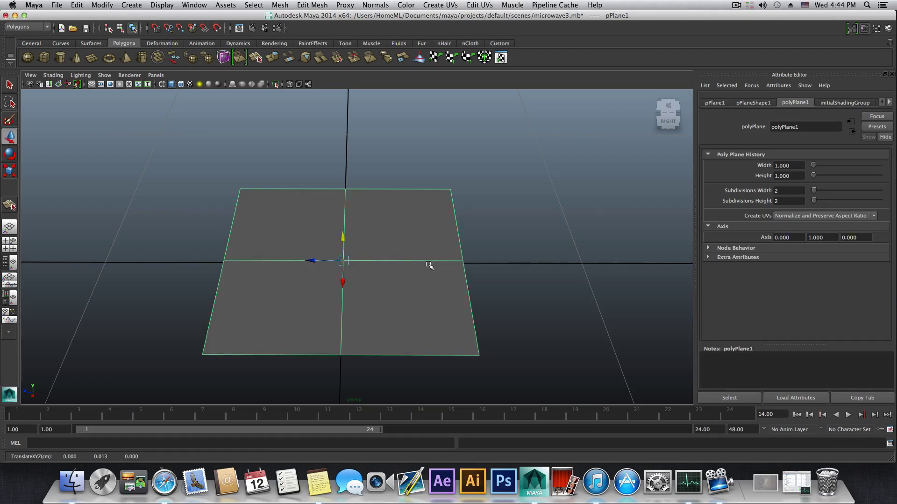
Chamfer the plane's centre vertex into a diamond-shaped face and return to object selection
right_click_drag(405, 270, 360, 255)
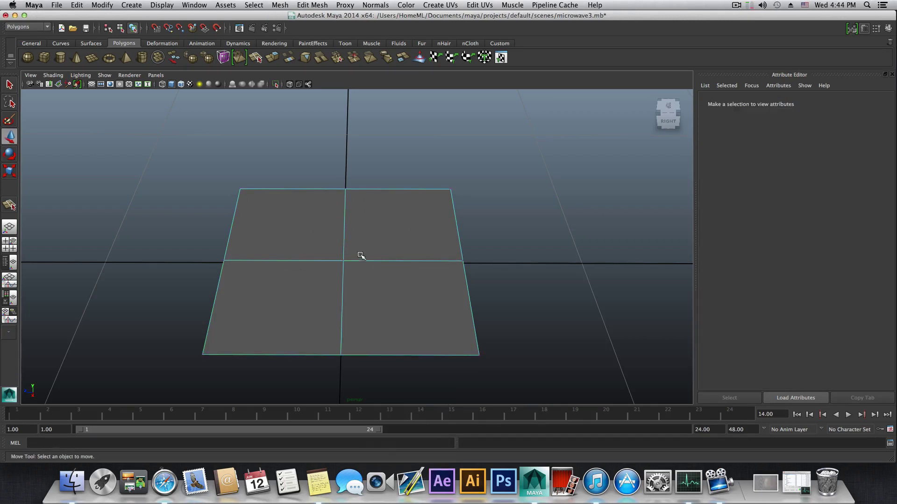
left_click_drag(337, 247, 358, 275)
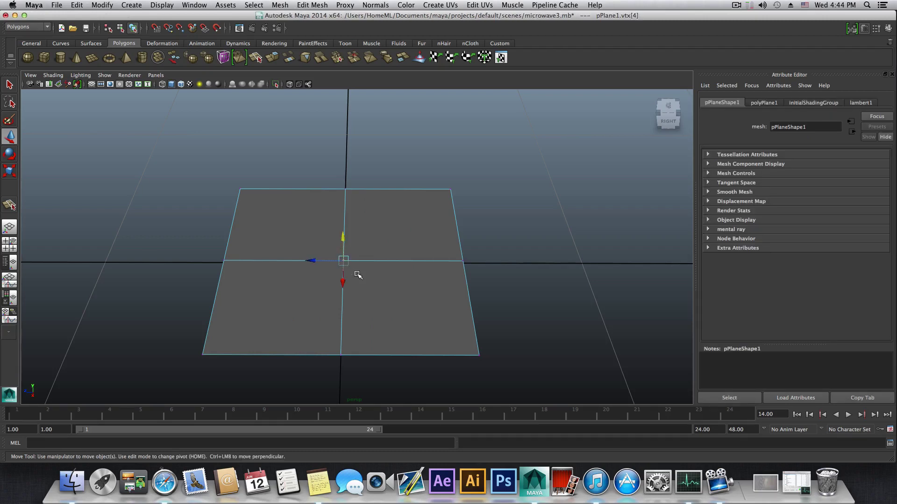
right_click(344, 263, "shift")
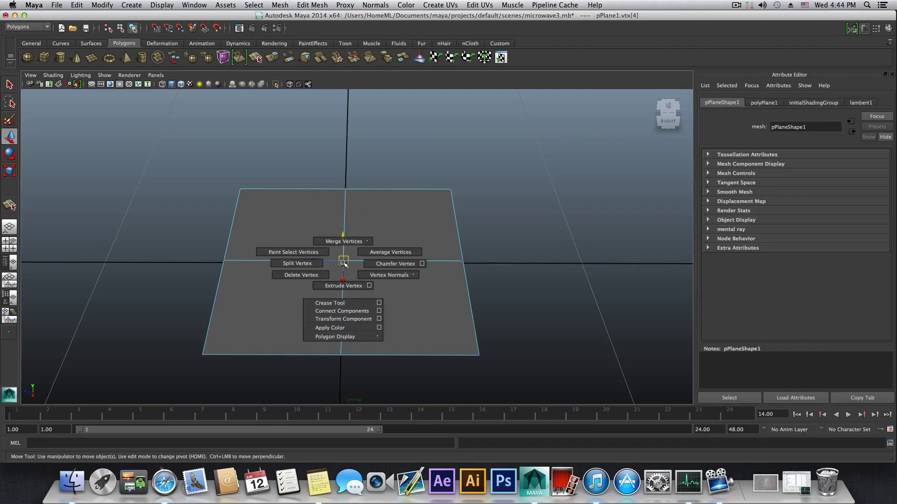
right_click_drag(344, 263, 369, 263, "shift")
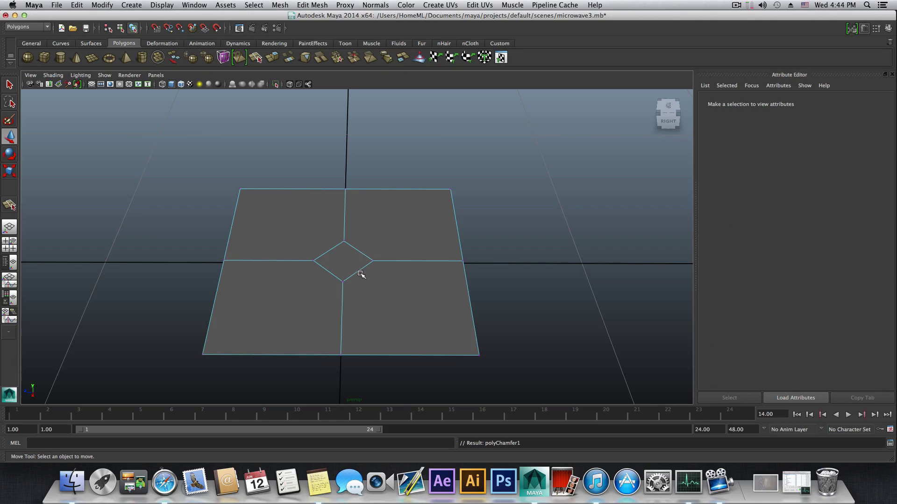
key("F8")
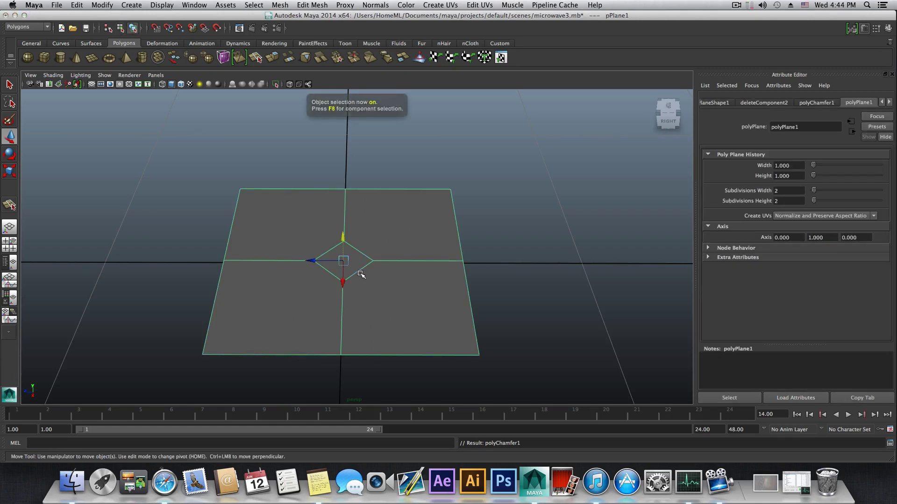
Split one quadrant face with the Split Polygon Tool, from its outer corner to the 50% point of the adjacent diamond edge
left_click_drag(361, 275, 472, 284, "alt")
middle_click_drag(473, 284, 423, 287, "alt")
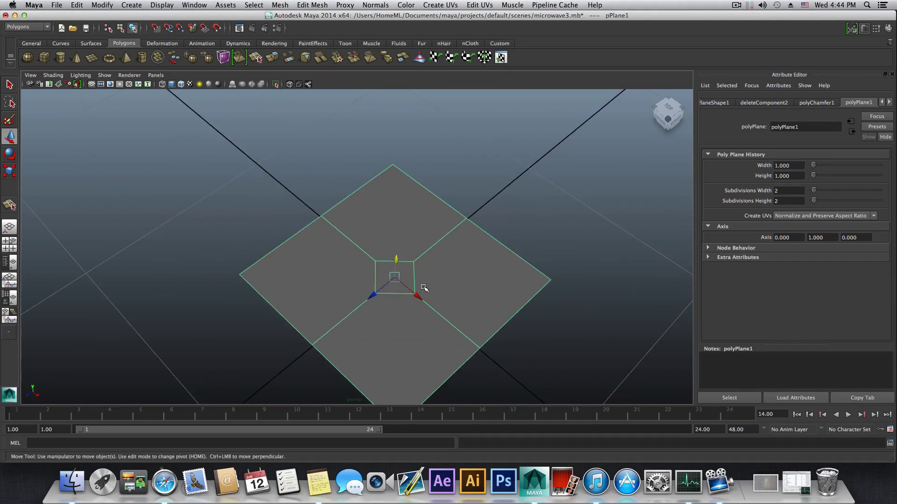
right_click_drag(435, 260, 455, 264, "shift")
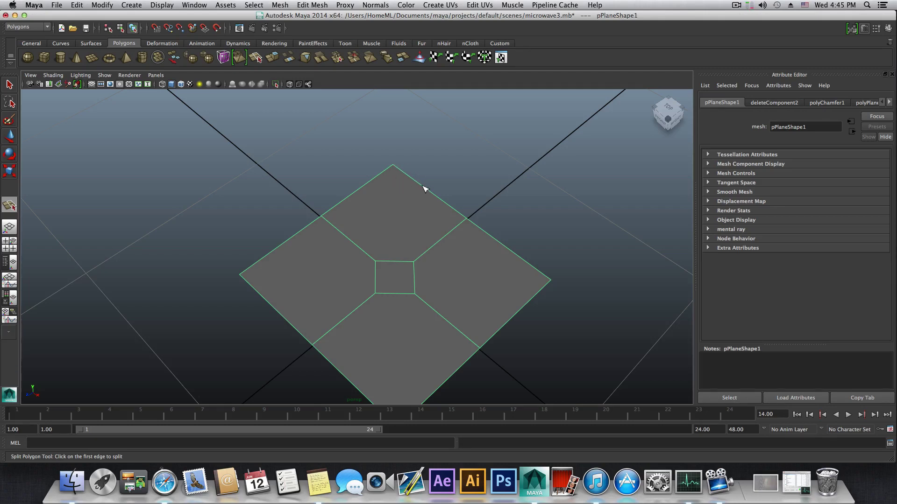
left_click_drag(424, 189, 382, 174)
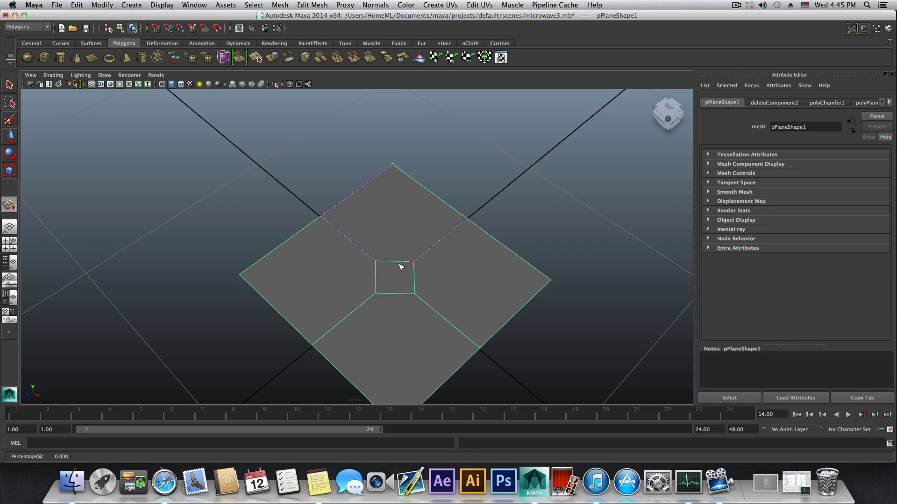
left_click_drag(399, 264, 396, 238, "alt")
right_click_drag(398, 239, 462, 252, "alt")
left_click_drag(462, 248, 466, 261, "alt")
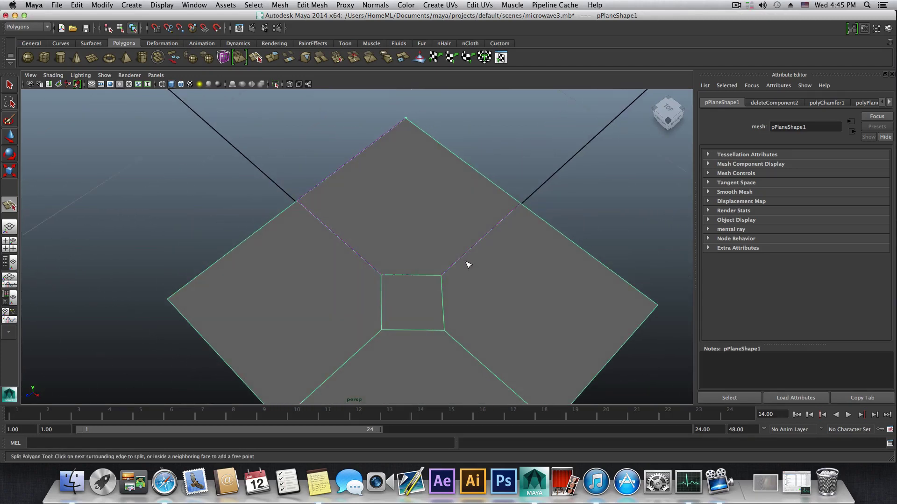
middle_click_drag(468, 265, 445, 239, "alt")
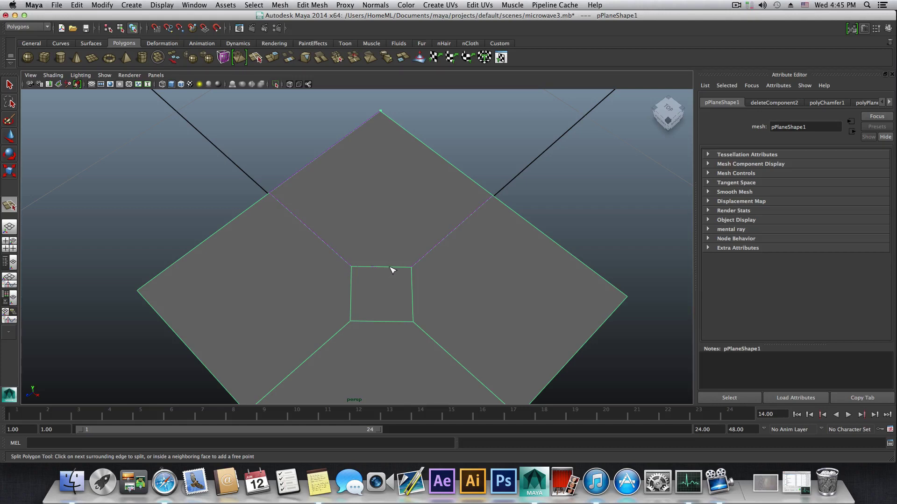
left_click_drag(392, 269, 383, 268)
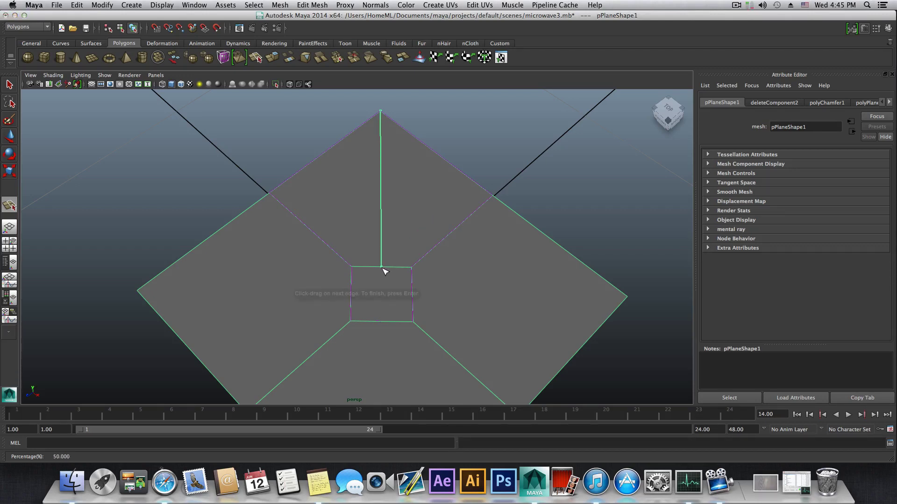
key("Return")
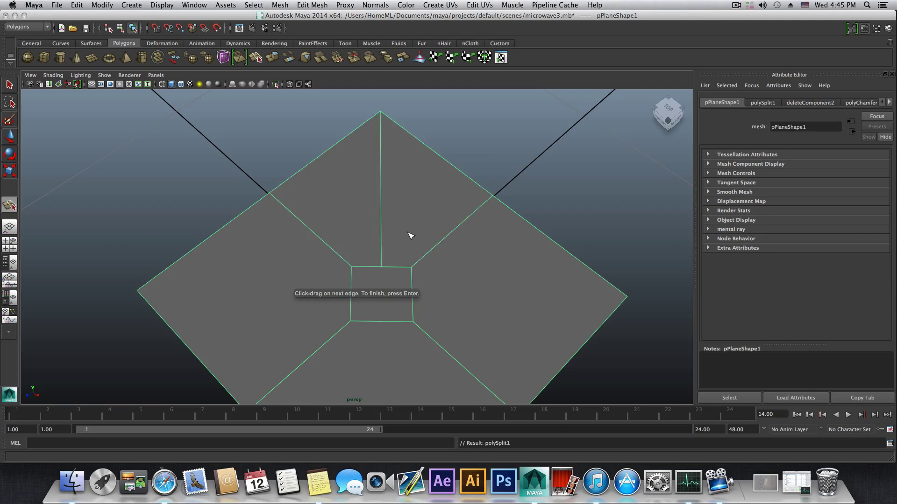
Split a second quadrant face from the plane's outer corner to the 50% point of its diamond edge
left_click_drag(411, 237, 394, 77, "alt")
middle_click_drag(396, 140, 399, 178, "alt")
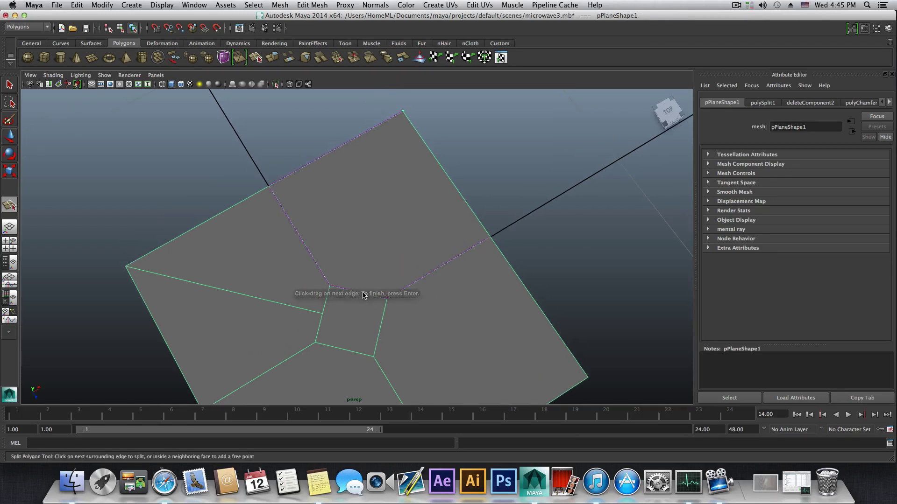
left_click_drag(364, 295, 360, 296)
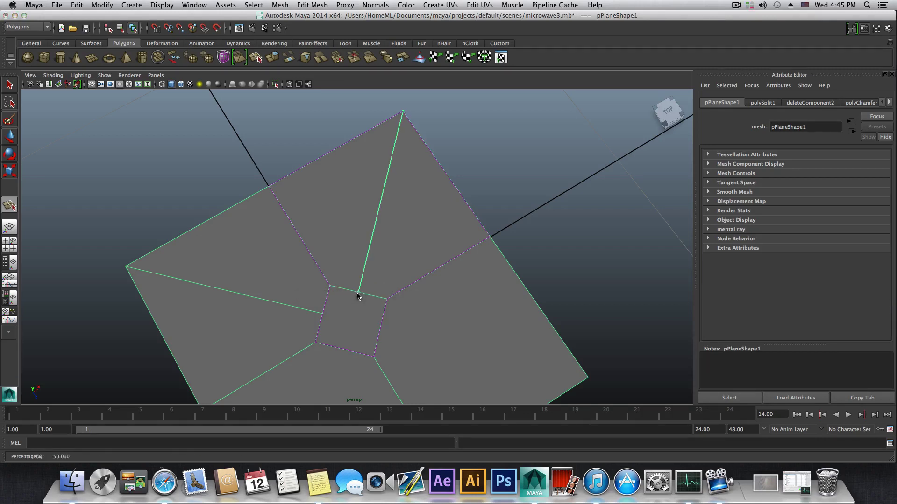
key("Return")
Split the two remaining quadrant faces from their outer corners to the midpoints of the facing diamond edges
left_click_drag(386, 280, 445, 236, "alt")
key("f")
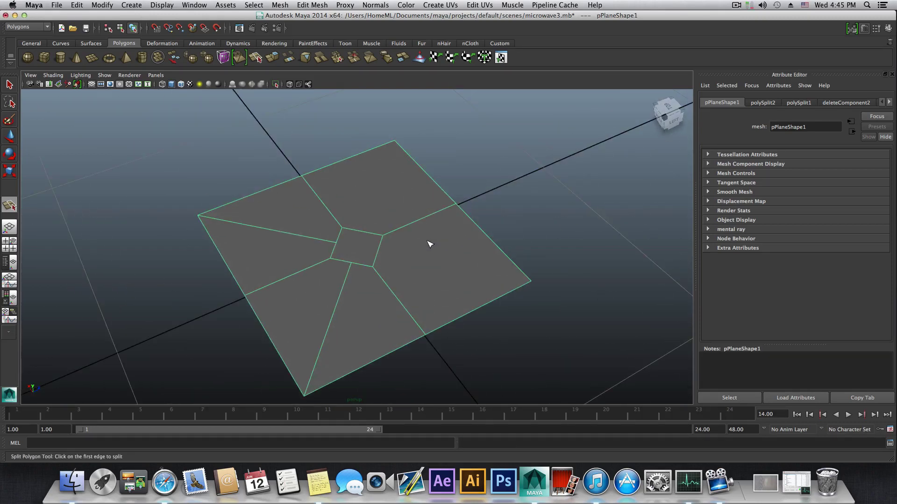
left_click_drag(382, 228, 349, 138, "alt")
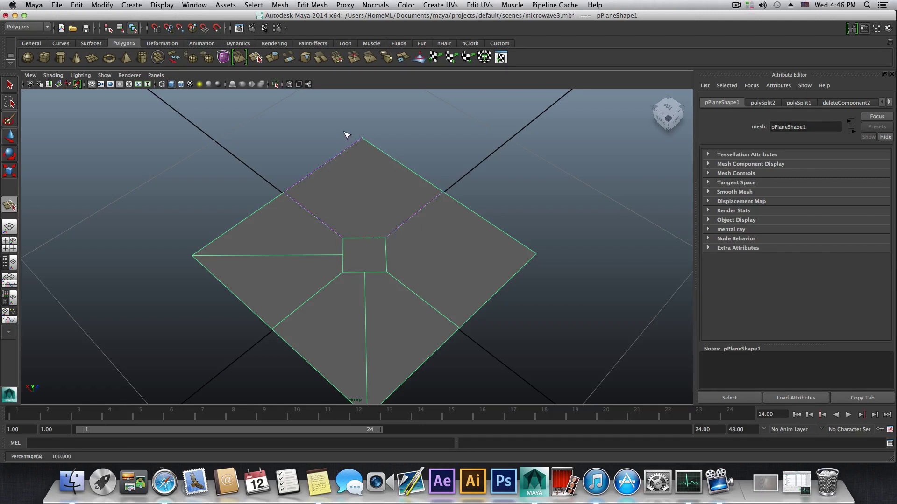
left_click_drag(347, 135, 352, 136)
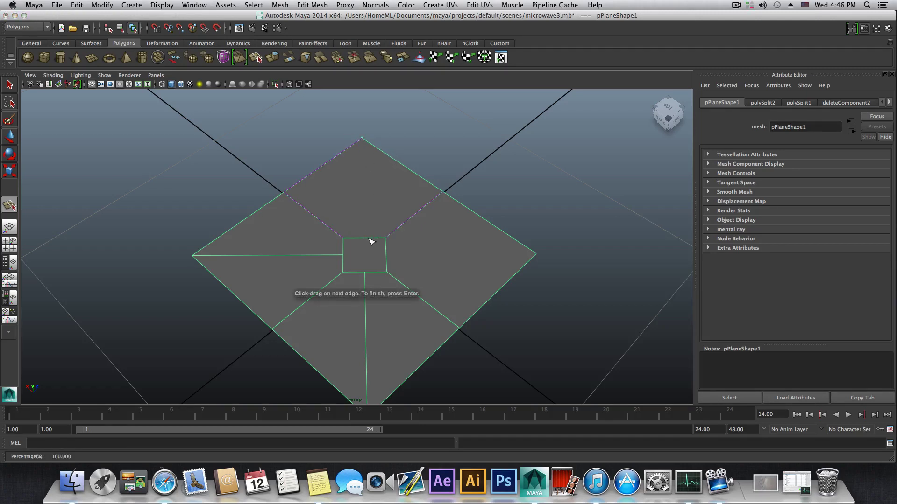
left_click_drag(370, 241, 391, 146)
key("Return")
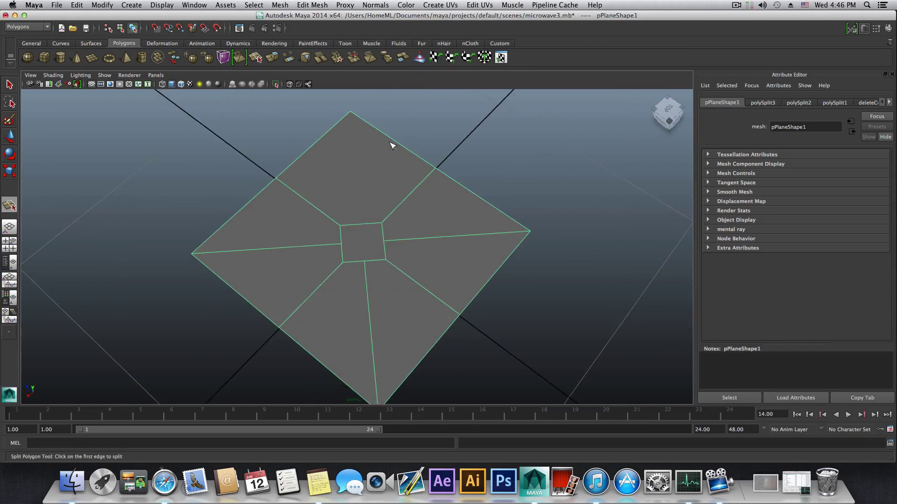
left_click(394, 142)
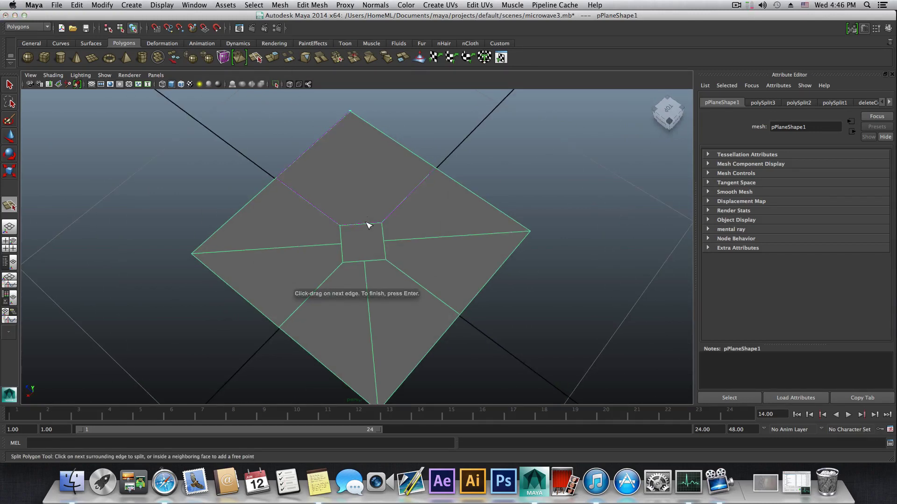
left_click_drag(367, 225, 316, 208)
key("Return")
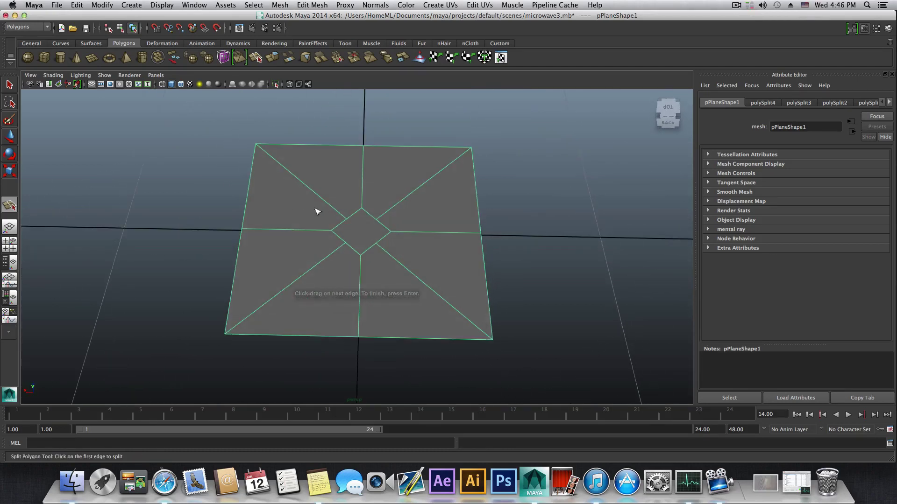
Delete the central diamond face to open a hole in the plane
right_click(355, 229)
right_click_drag(356, 230, 358, 251)
left_click(11, 86)
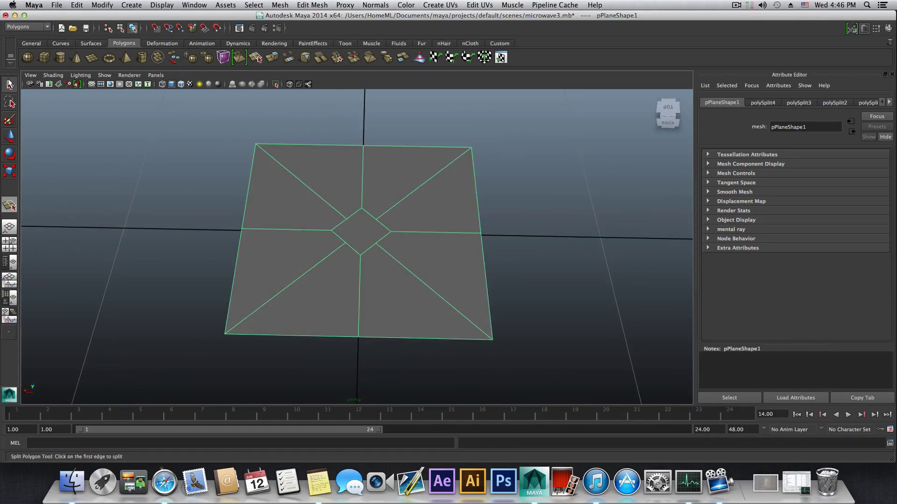
left_click(366, 226)
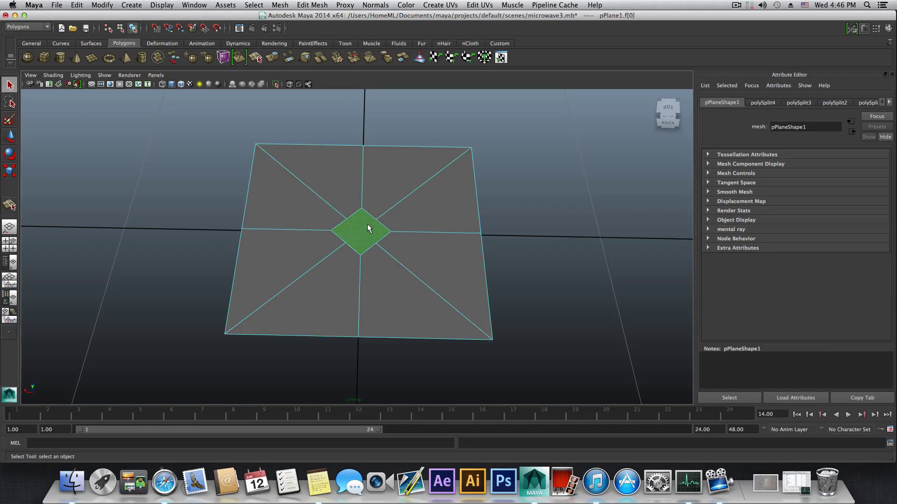
left_click(367, 223, "ctrl")
Scale the four midpoint vertices around the hole outward to form an octagon, and turn on the smooth mesh preview
right_click_drag(377, 218, 346, 216)
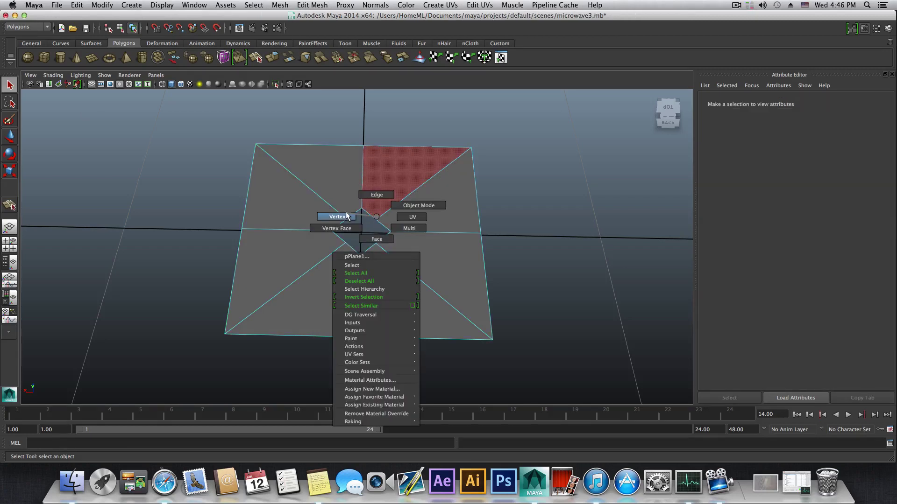
left_click_drag(346, 215, 344, 251, "alt")
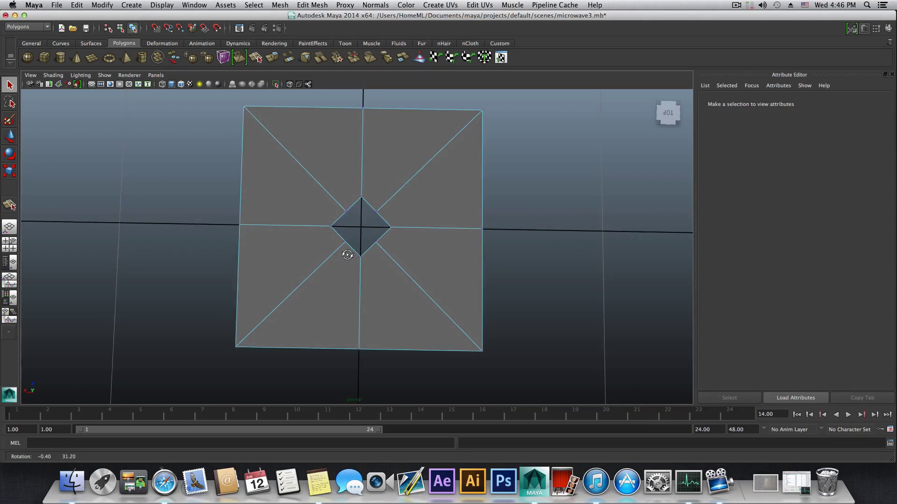
left_click_drag(376, 220, 380, 248)
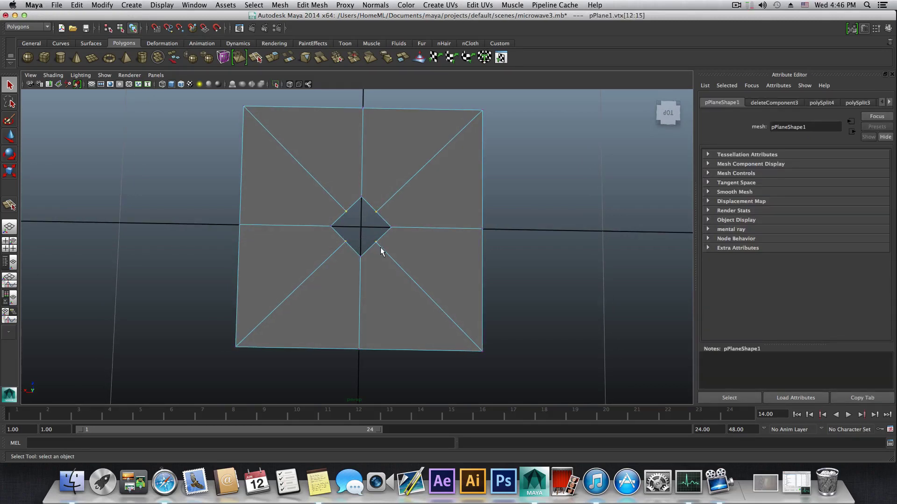
left_click(7, 174)
mouse_move(372, 239)
left_mouse_down("alt")
mouse_move(384, 230)
mouse_move(369, 233)
mouse_move(391, 256)
mouse_move(361, 229)
mouse_move(367, 248)
left_mouse_up("alt")
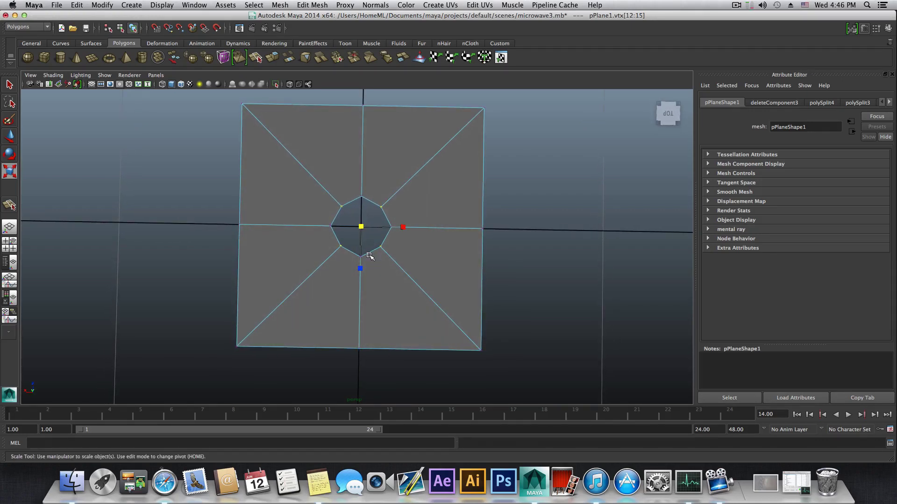
key("3")
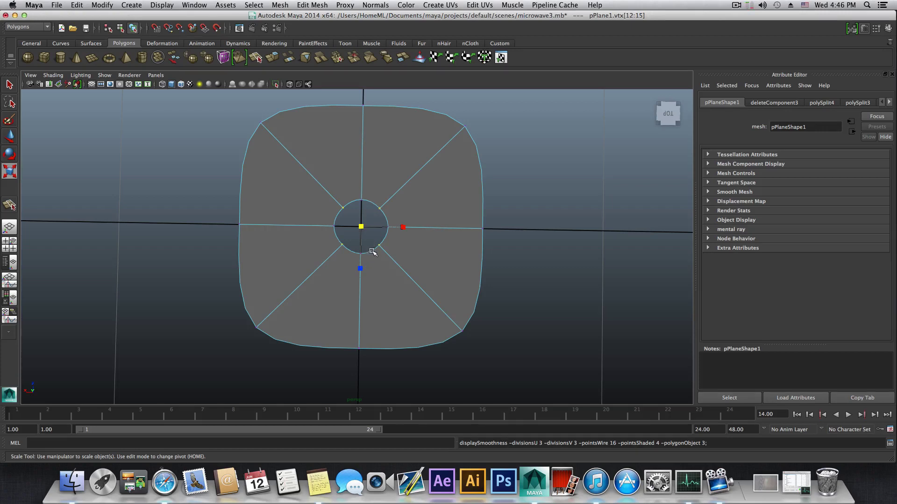
Scale the four selected hole vertices slightly outward to even out the circle, turn off smooth preview and return to object selection
left_click_drag(361, 227, 365, 227)
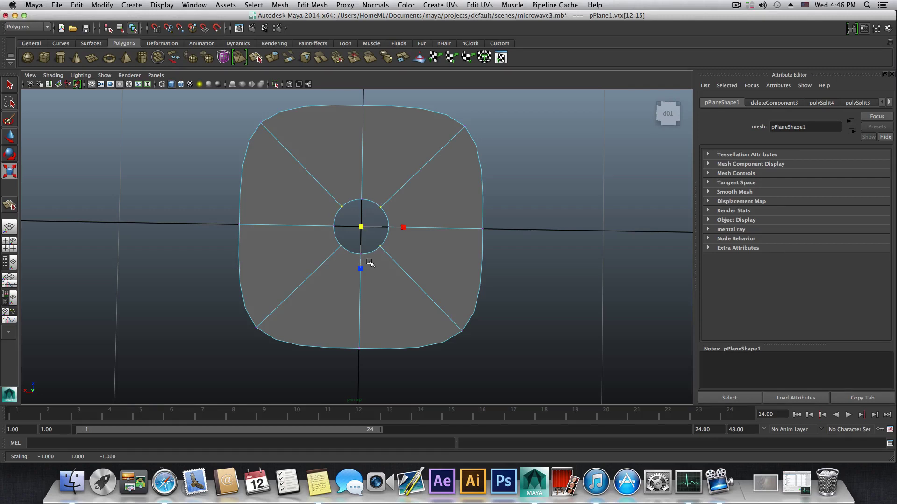
key("1")
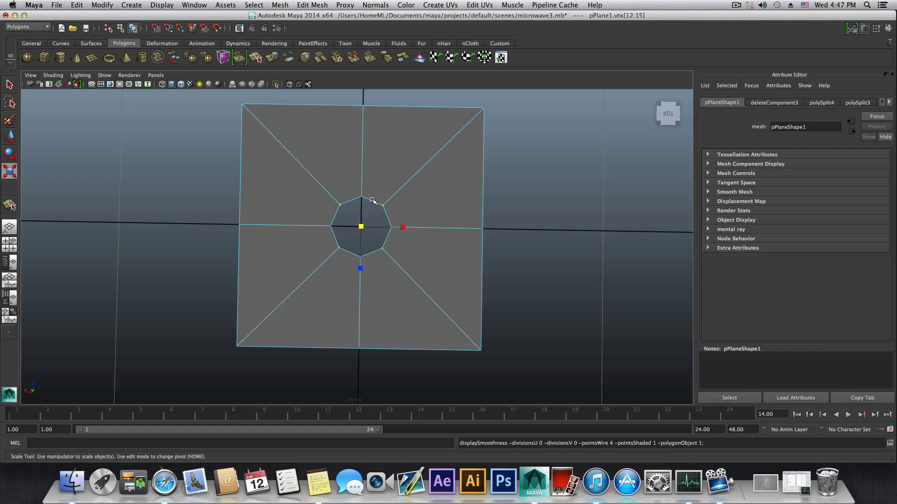
key("F8")
Select all the vertices around the hole and scale them outward together until the hole nearly reaches the plane's edges
mouse_move(373, 201)
left_mouse_down("alt")
mouse_move(384, 224)
mouse_move(383, 215)
left_mouse_up("alt")
key("r")
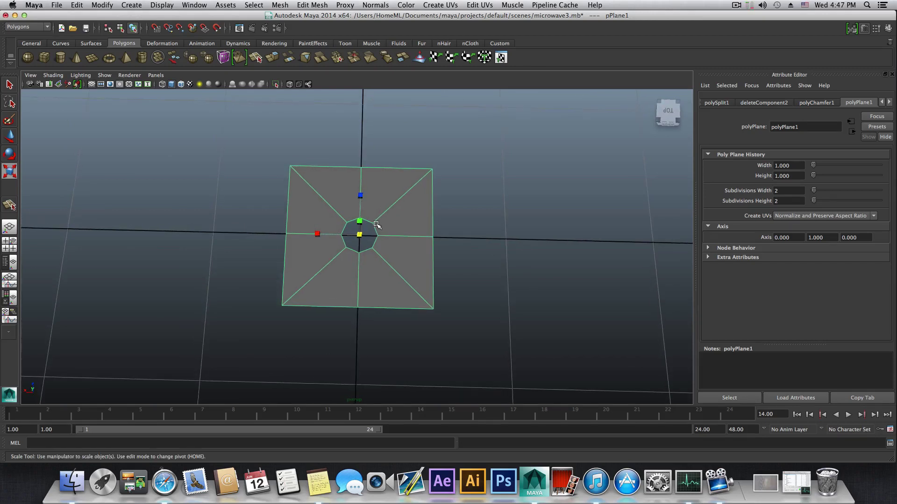
right_click_drag(379, 224, 348, 225)
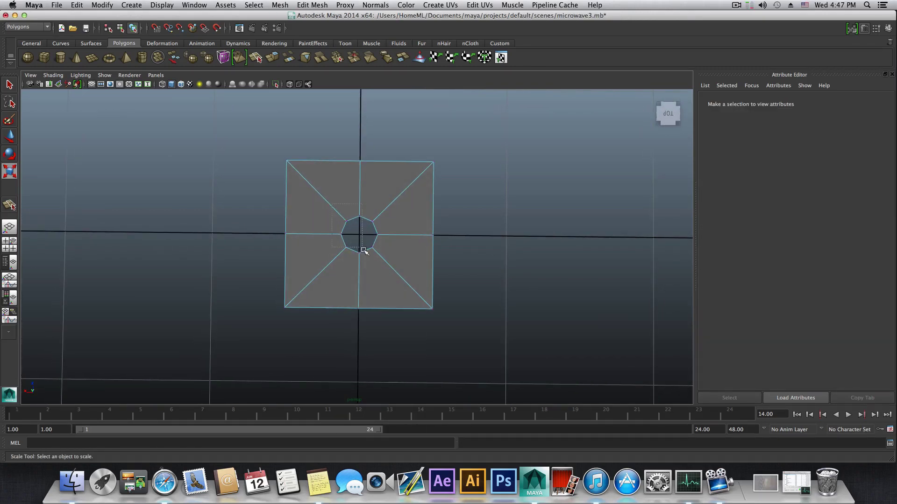
left_click_drag(386, 281, 337, 213)
left_click_drag(370, 254, 413, 259, "alt")
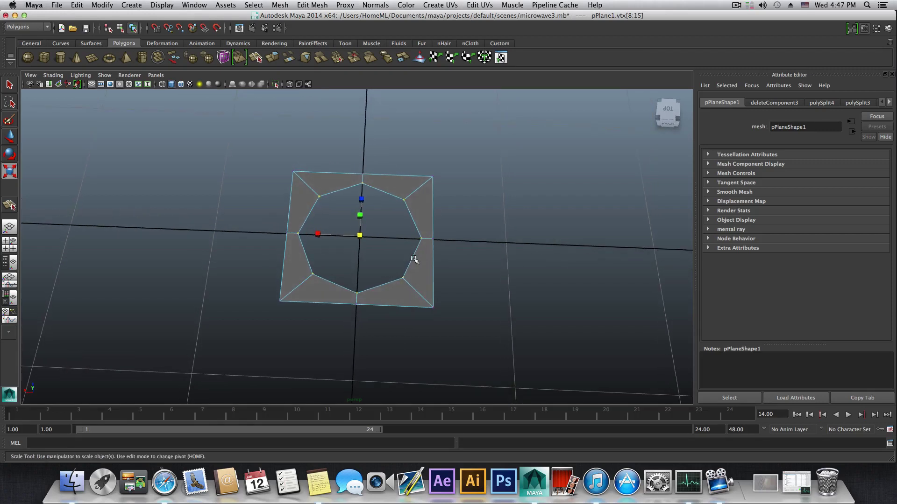
Insert one edge loop close around the hole and another close to the plane's outer border
key("F8")
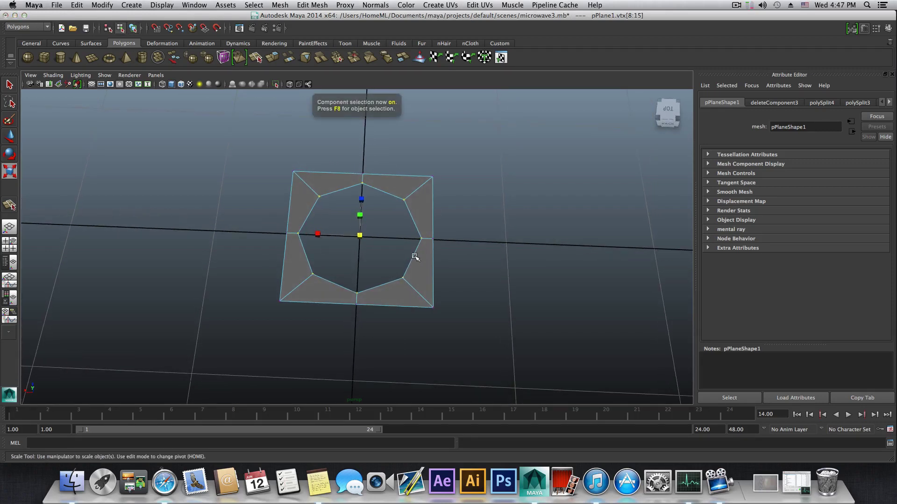
key("F8")
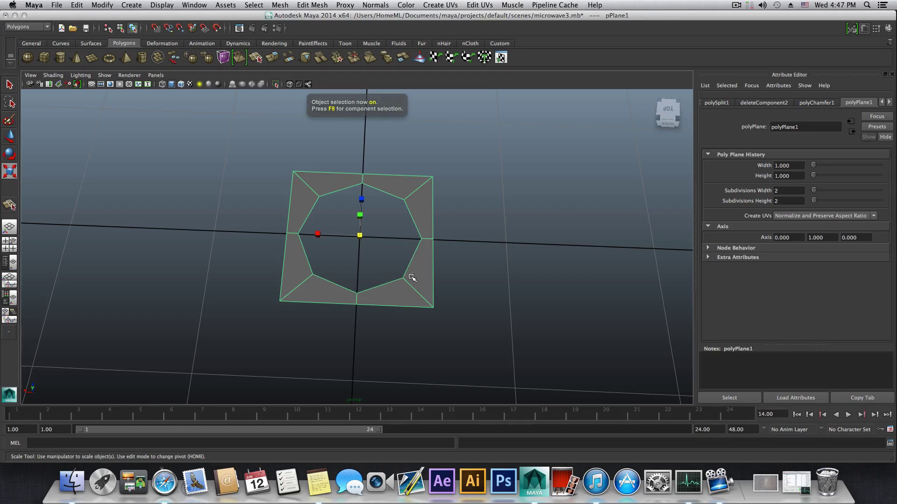
right_click_drag(417, 280, 389, 294, "shift")
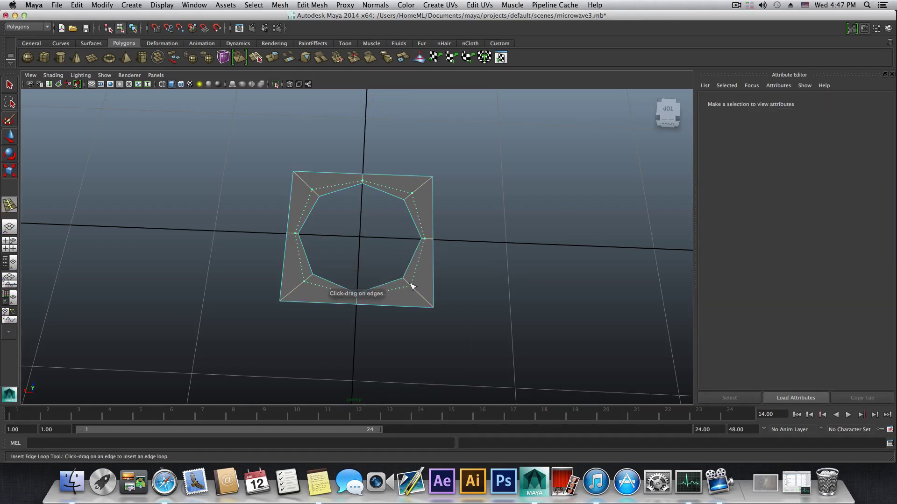
left_click_drag(411, 286, 430, 311)
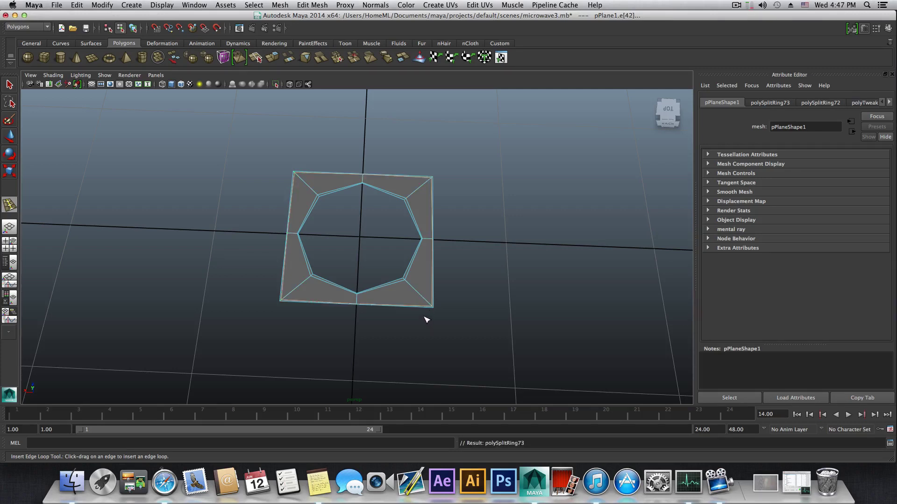
Select the whole plane as an object and scale it down uniformly to about 0.15
key("F8")
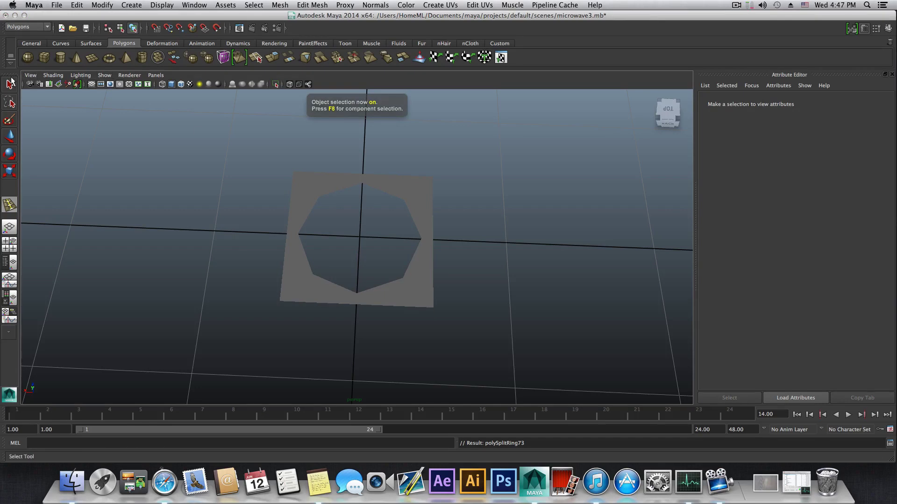
left_click(364, 295)
left_click_drag(386, 302, 281, 297, "alt")
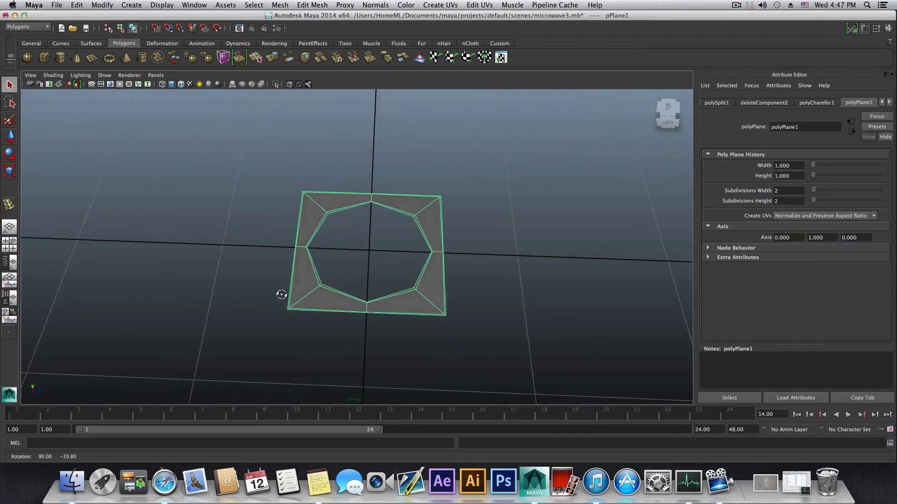
left_click(15, 173)
left_click_drag(369, 249, 280, 283)
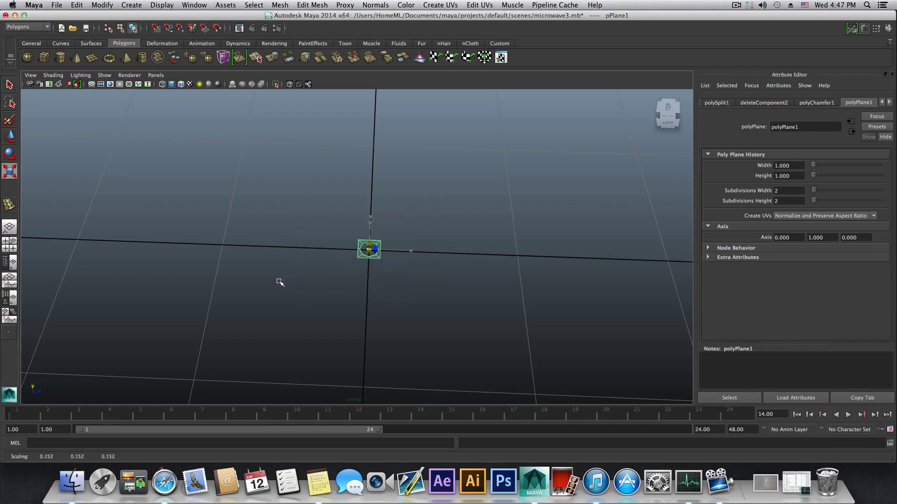
Turn on pivot editing with the Move tool for the scaled-down plane
right_click_drag(281, 283, 585, 288, "alt")
middle_click_drag(521, 289, 448, 251, "alt")
right_click_drag(449, 252, 487, 268, "alt")
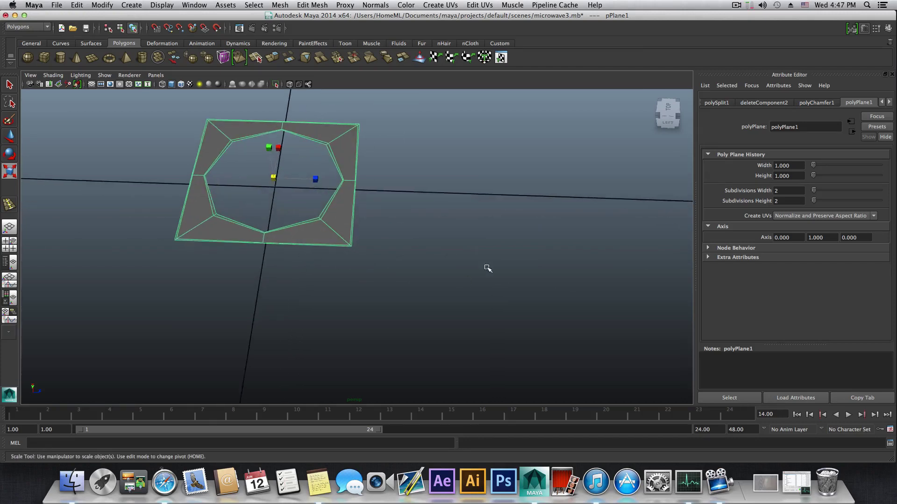
middle_click_drag(225, 215, 300, 257, "alt")
right_click_drag(300, 257, 346, 270, "alt")
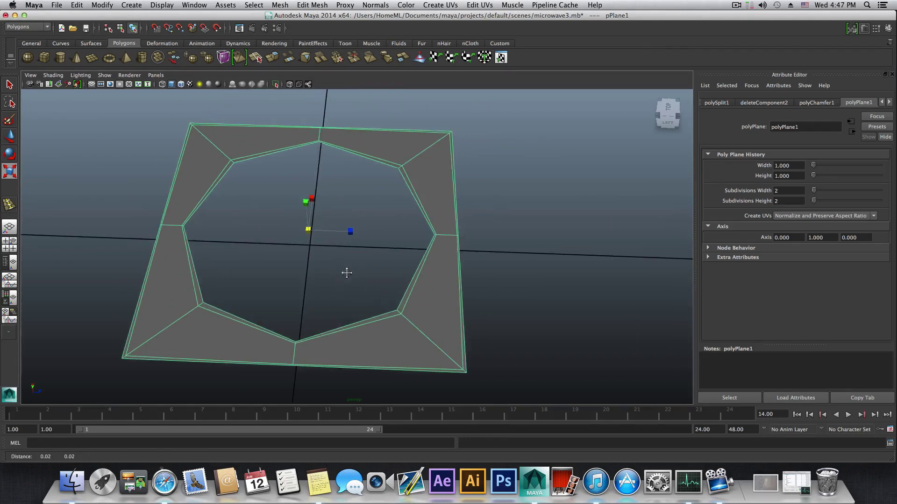
left_click_drag(346, 271, 327, 261, "alt")
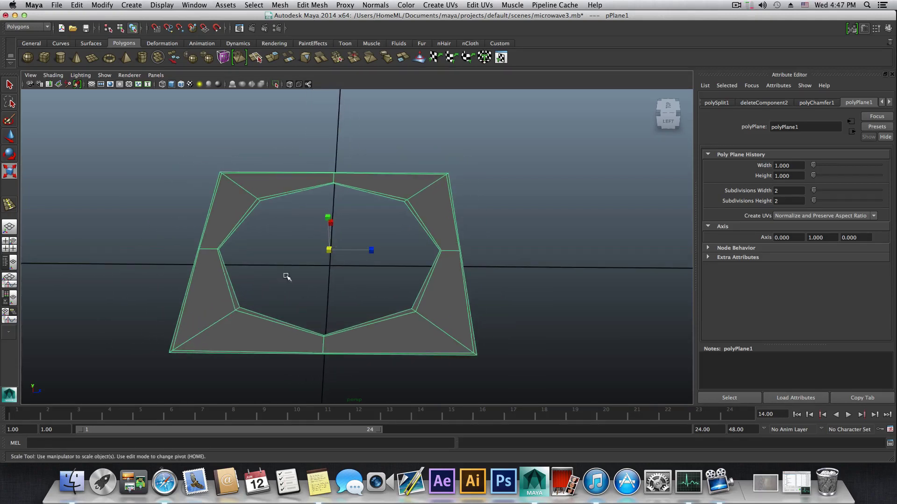
middle_click_drag(337, 266, 325, 271, "alt")
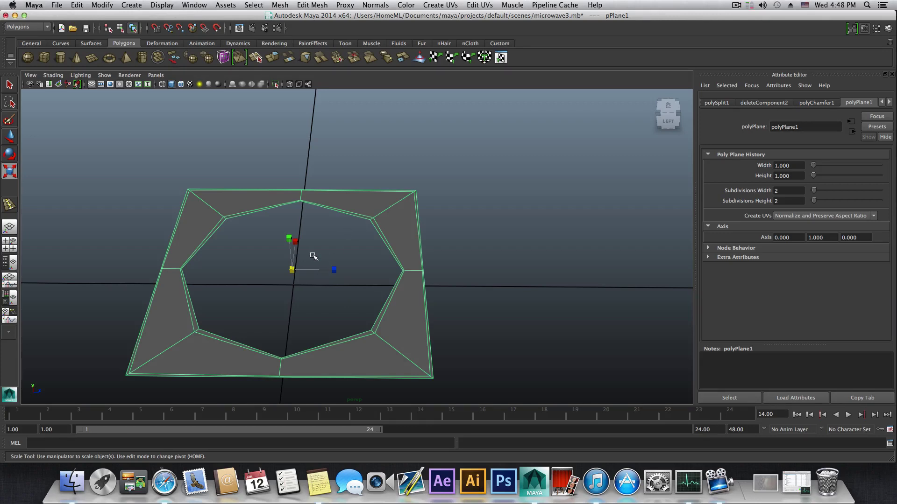
left_click(10, 137)
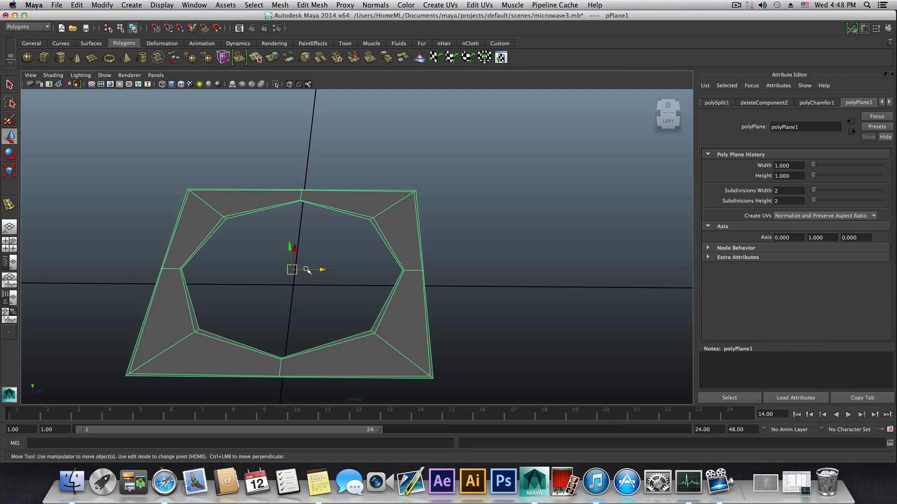
key("Home")
left_click_drag(306, 270, 360, 296, "alt")
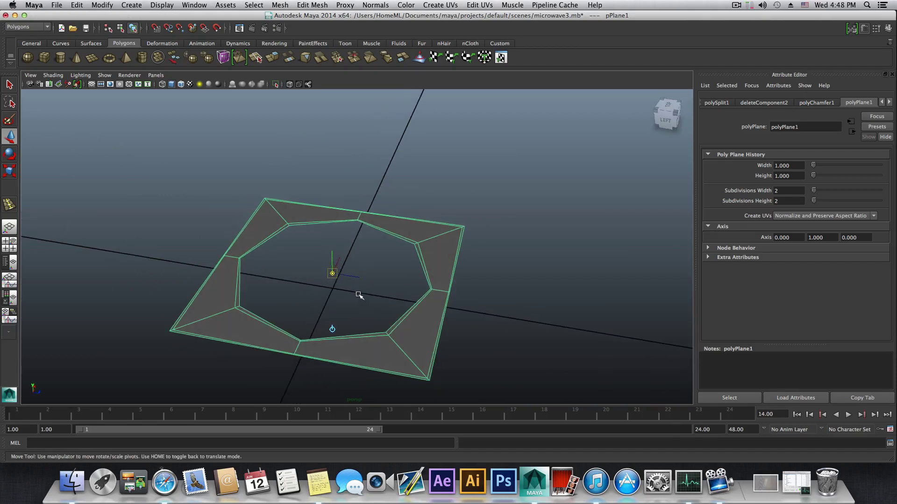
mouse_move(360, 296)
right_mouse_down("alt")
mouse_move(341, 282)
mouse_move(369, 298)
mouse_move(358, 296)
right_mouse_up("alt")
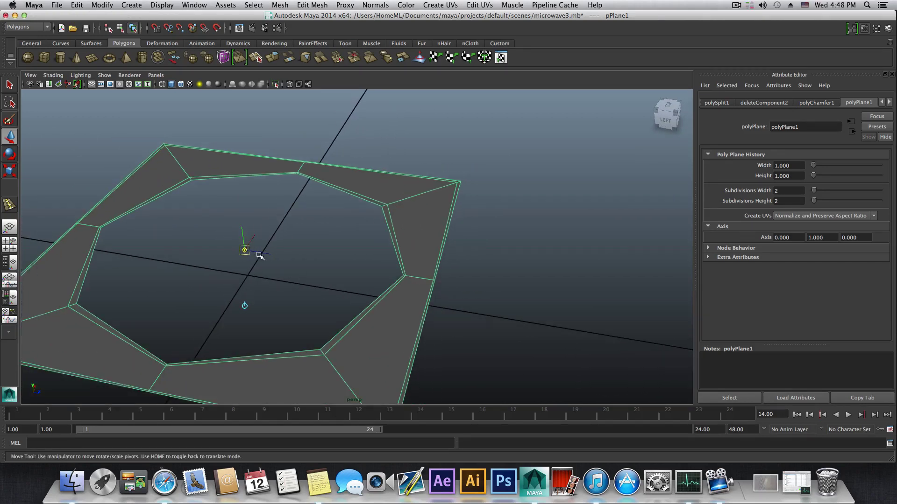
left_click_drag(294, 284, 366, 296, "alt")
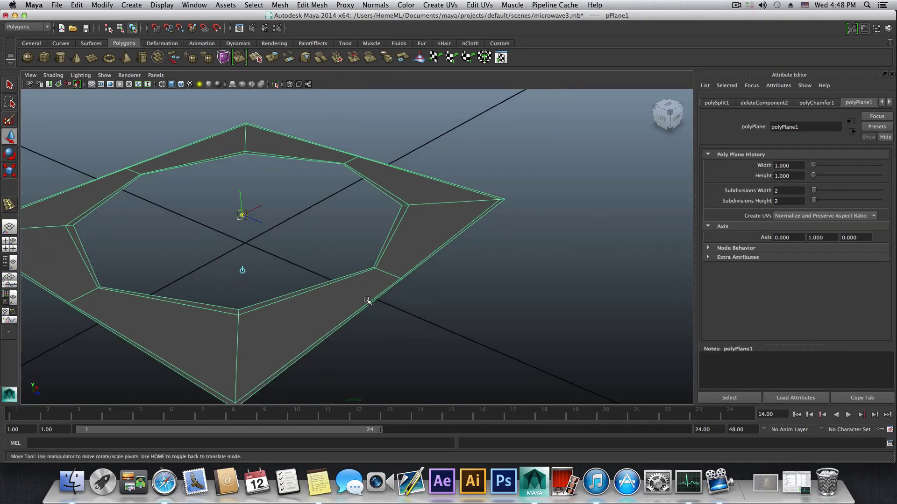
right_click_drag(401, 279, 367, 280)
left_click(401, 279)
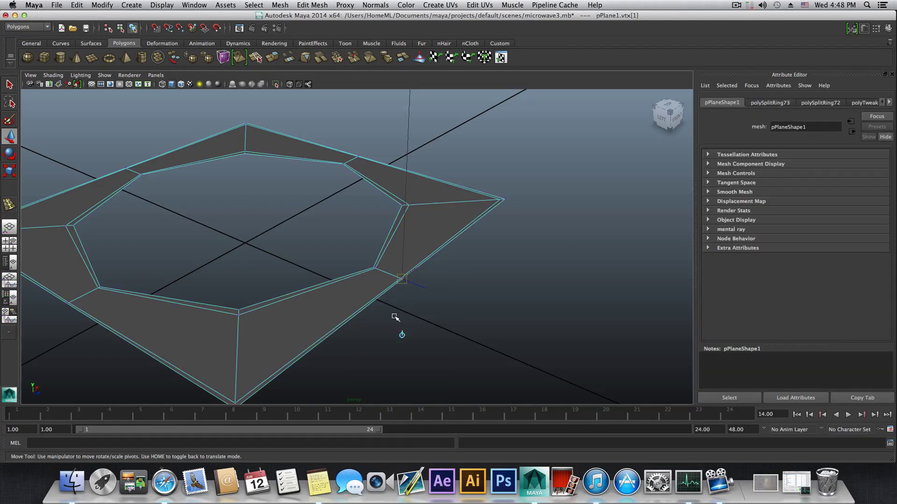
key("F8")
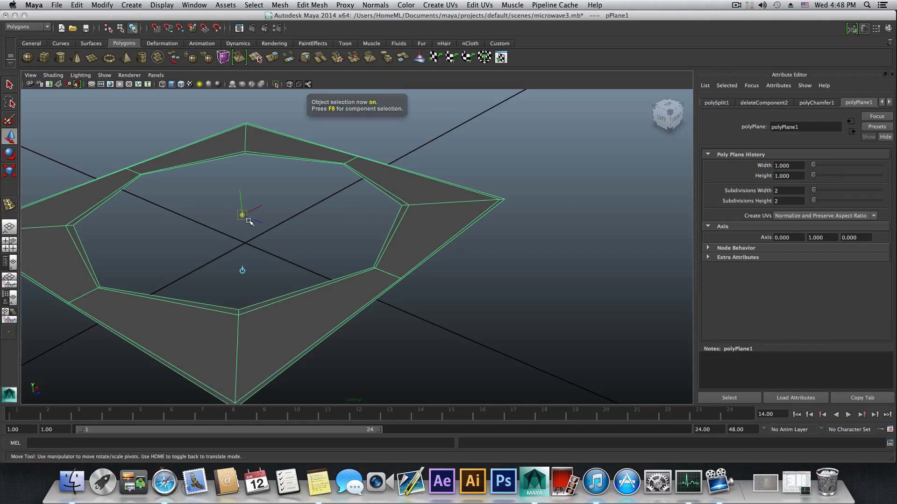
Snap the plane's pivot to the middle vertex of one outer edge and leave pivot editing
left_click_drag(251, 222, 273, 238, "alt")
key("Home")
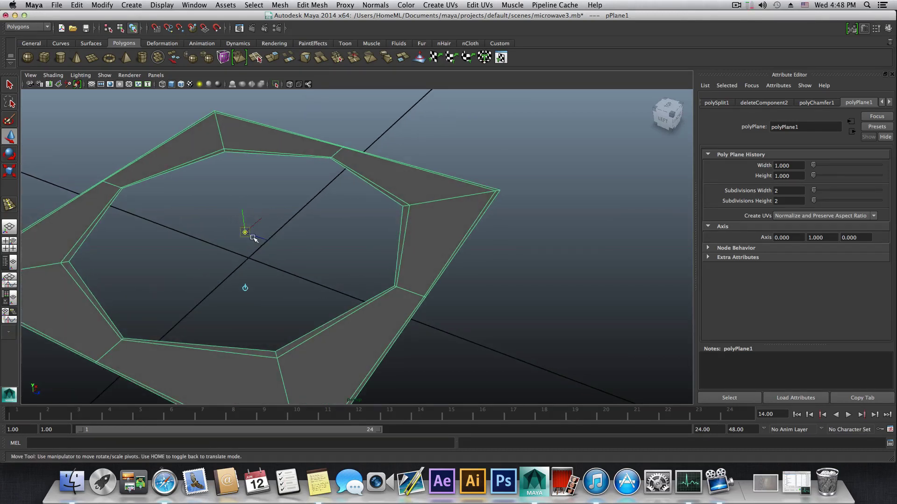
key("v")
left_click(245, 233)
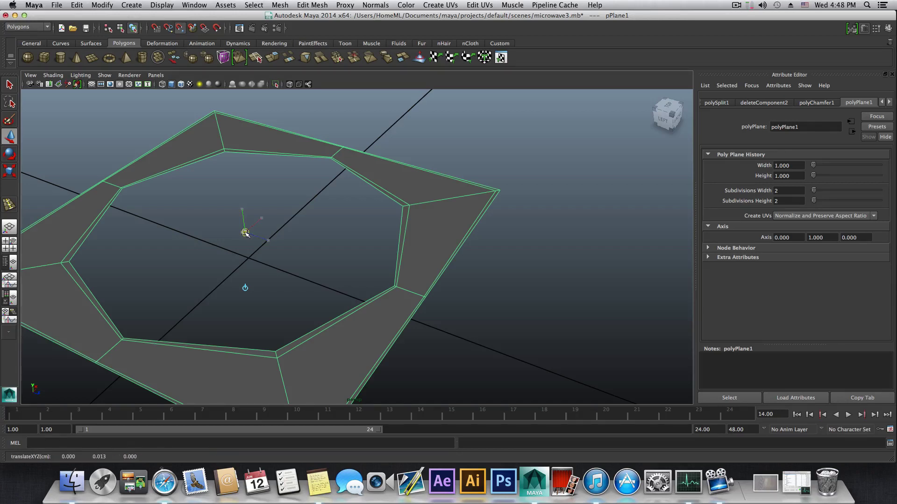
left_click_drag(245, 233, 427, 300)
key("Home")
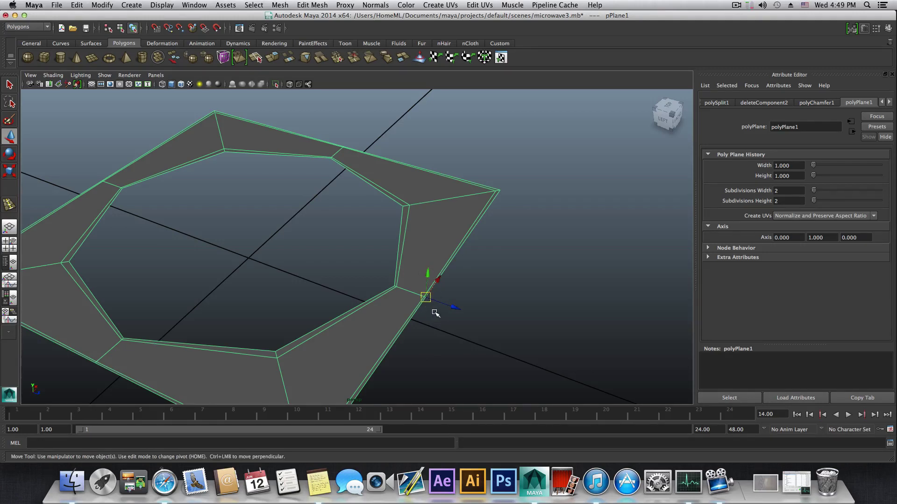
Duplicate the plane and vertex-snap the copy along Z so its edge meets the opposite edge of the original
middle_click_drag(424, 311, 425, 300, "alt")
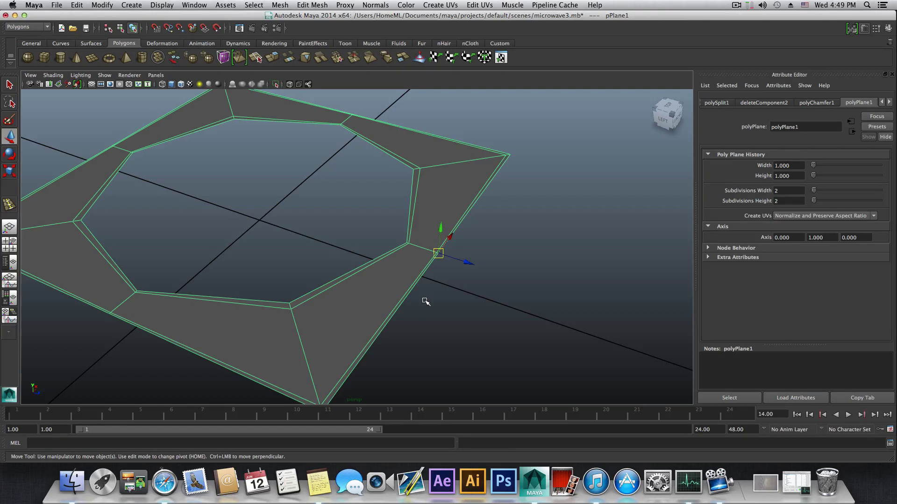
key("ctrl+d")
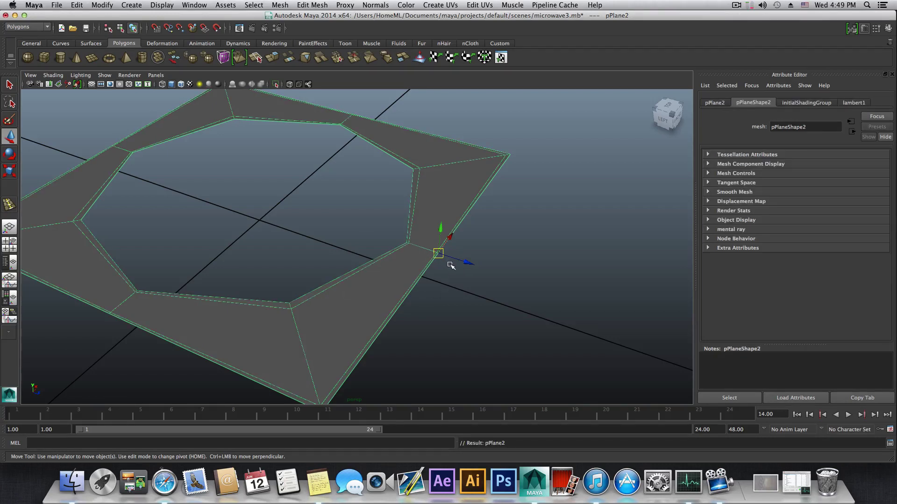
key("v")
left_click_drag(467, 262, 107, 143)
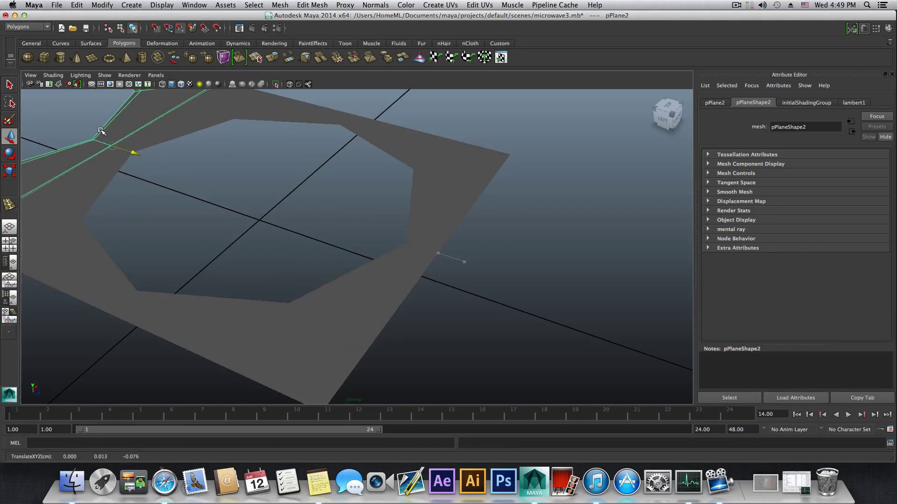
key("f")
scroll(323, 257, "up", 5)
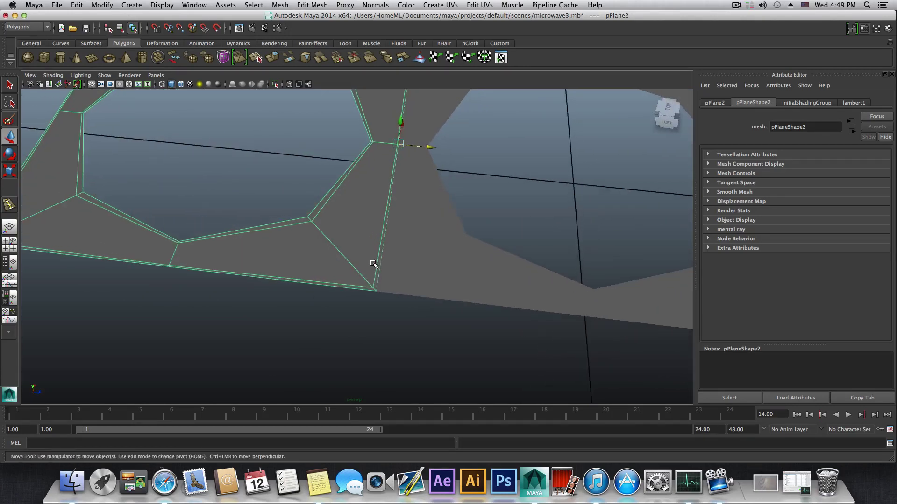
middle_click_drag(373, 264, 375, 340, "alt")
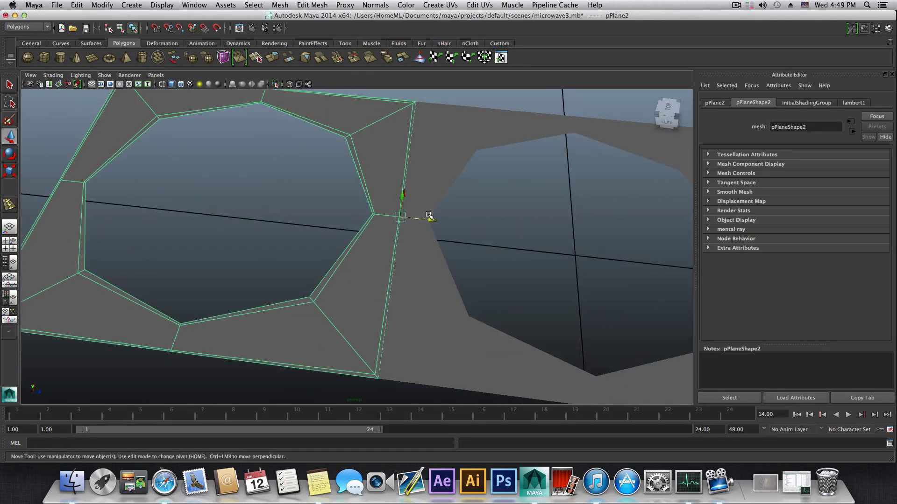
left_click_drag(428, 221, 364, 222)
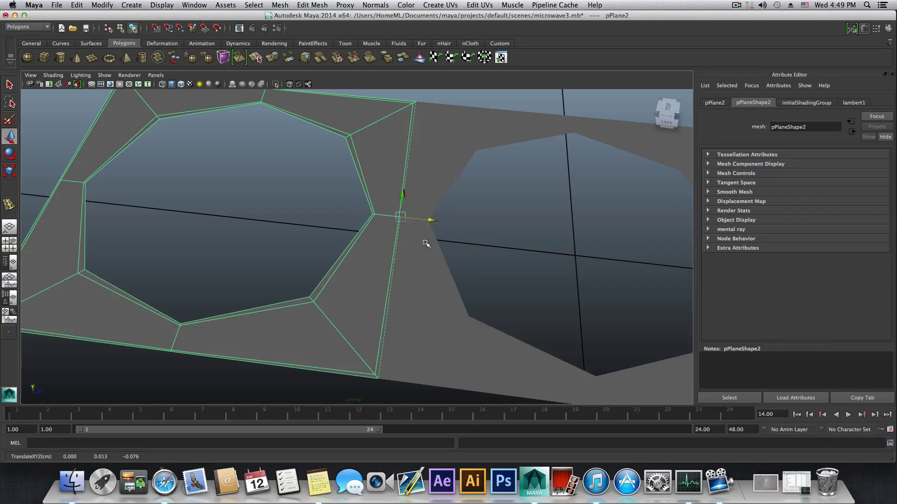
Duplicate the plane with its transform four more times to continue the row of hole tiles
middle_click_drag(427, 244, 354, 223, "alt")
scroll(354, 224, "down", 4)
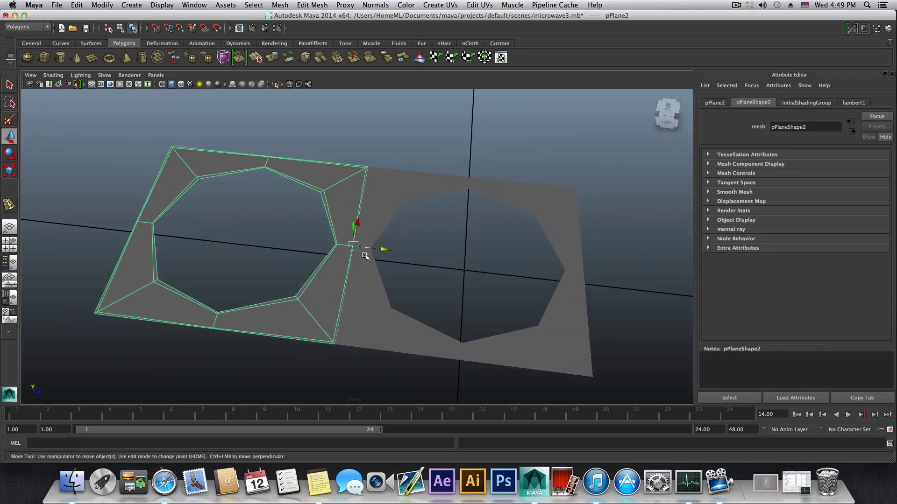
scroll(365, 256, "down", 5)
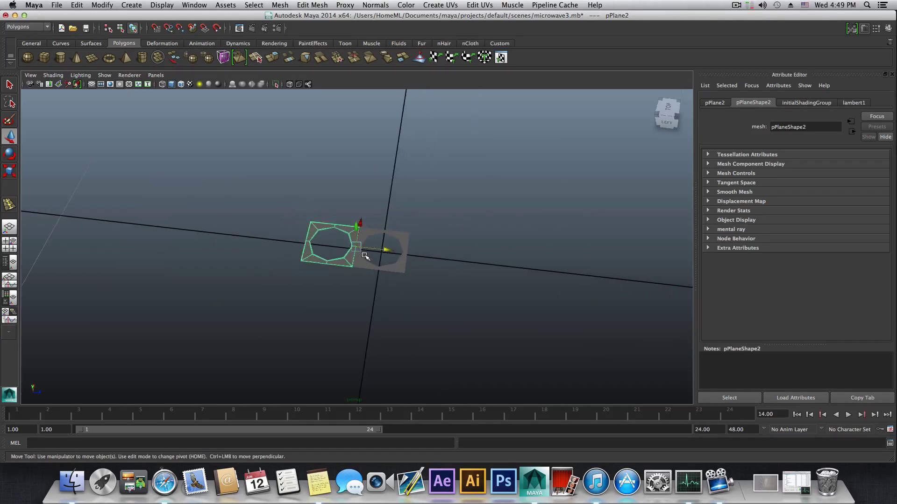
key("shift+d")
key("shift+d")
key("shift+d")
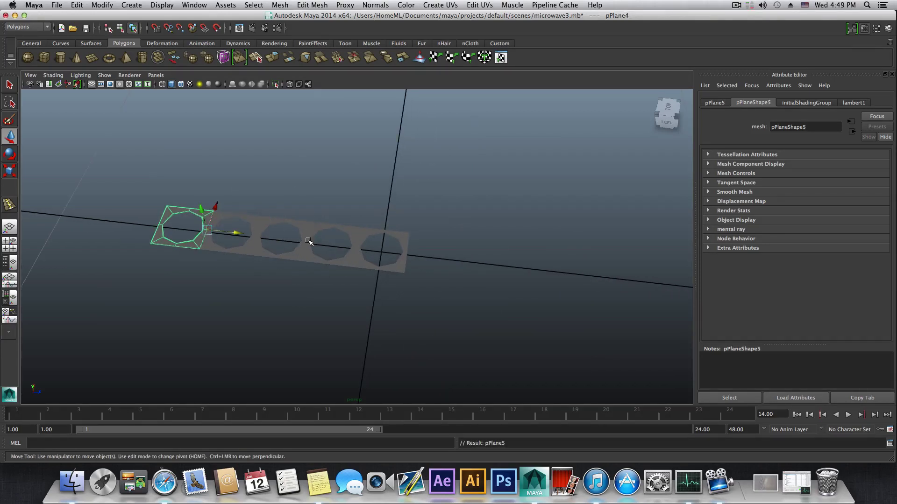
key("shift+d")
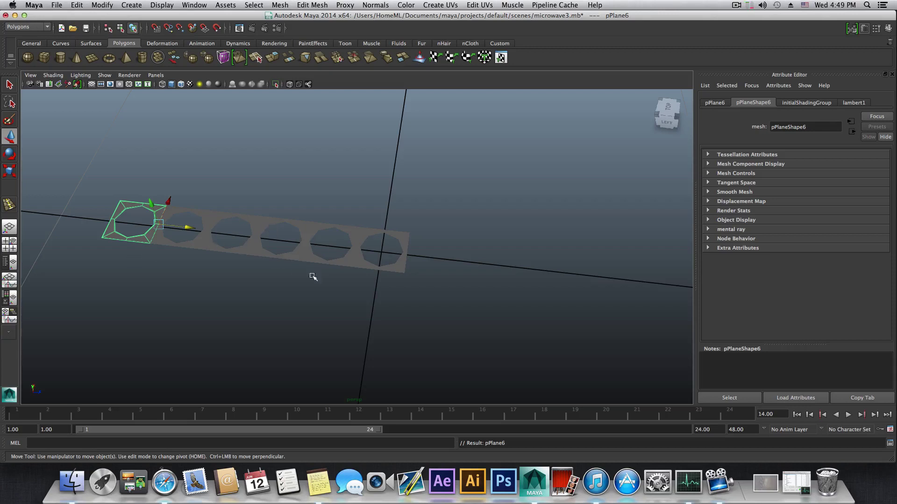
Duplicate the end tile with its transform two more times to extend the row to eight hole tiles
key("shift+d")
middle_click_drag(336, 289, 369, 303, "alt")
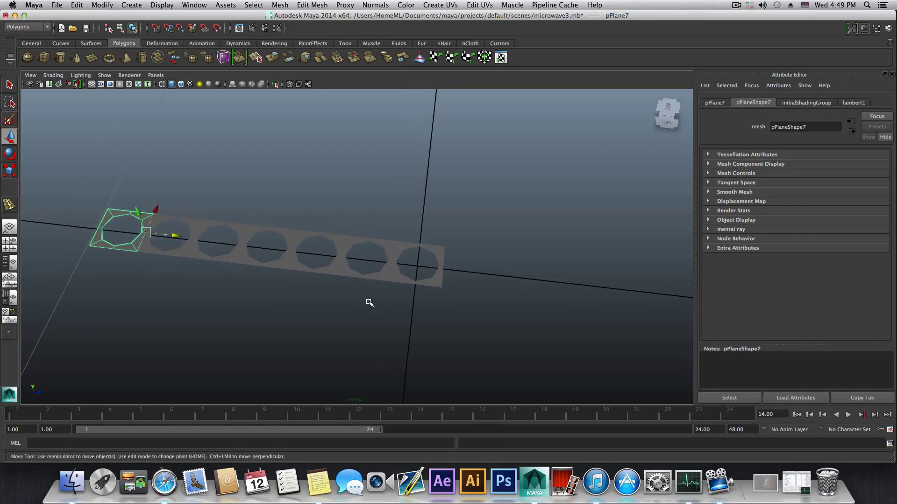
mouse_move(297, 313)
left_mouse_down("alt")
mouse_move(341, 315)
mouse_move(257, 300)
mouse_move(285, 308)
left_mouse_up("alt")
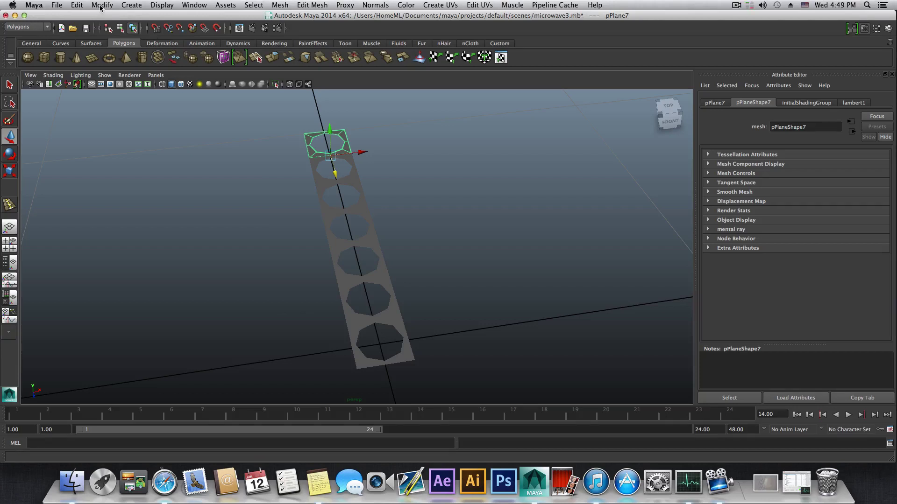
left_click(76, 6)
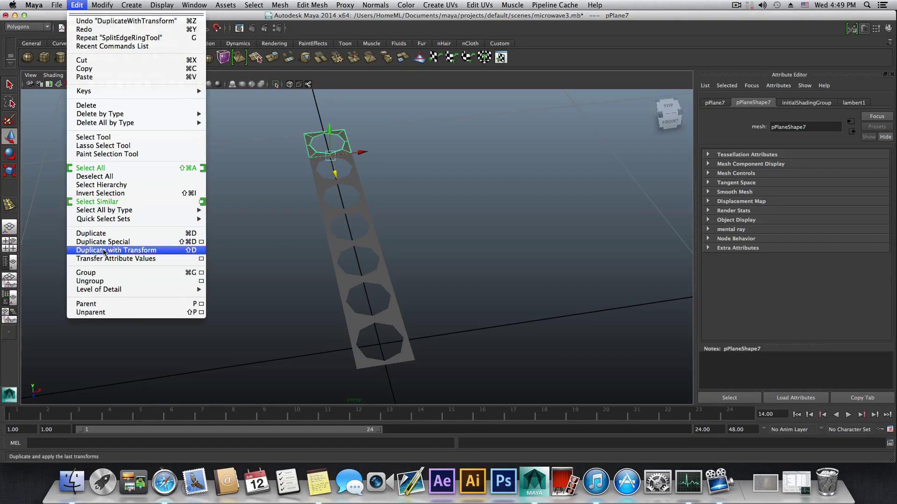
left_click(252, 201)
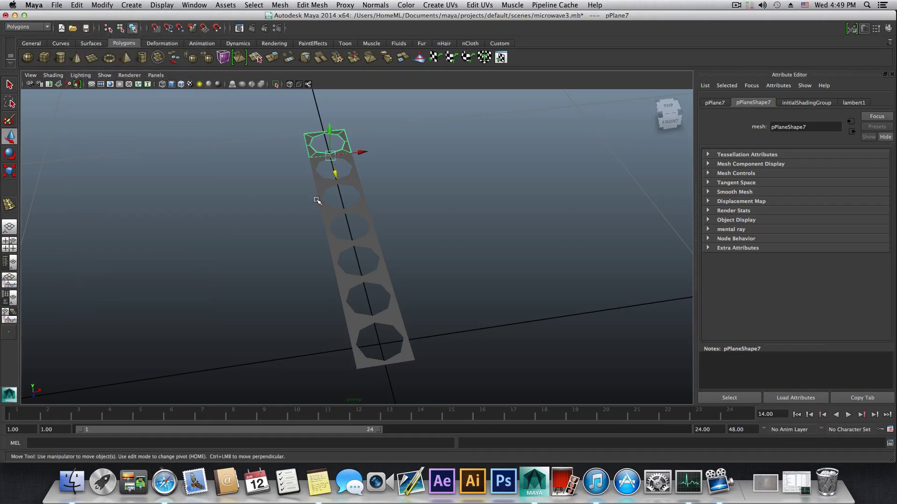
key("ctrl+d")
left_click_drag(352, 224, 341, 215, "alt")
Duplicate the whole row of eight tiles and vertex-snap the copy's pivot to a tile corner on the row's outer +X edge
left_click_drag(324, 131, 361, 356)
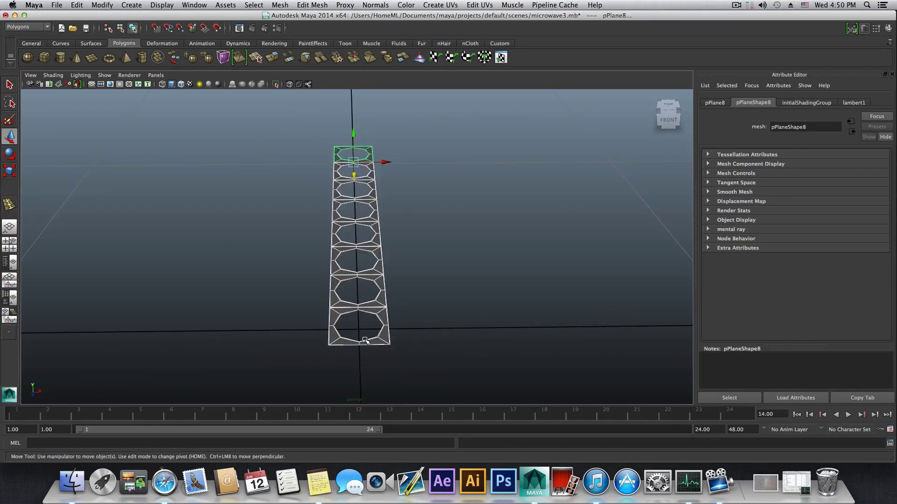
key("ctrl+d")
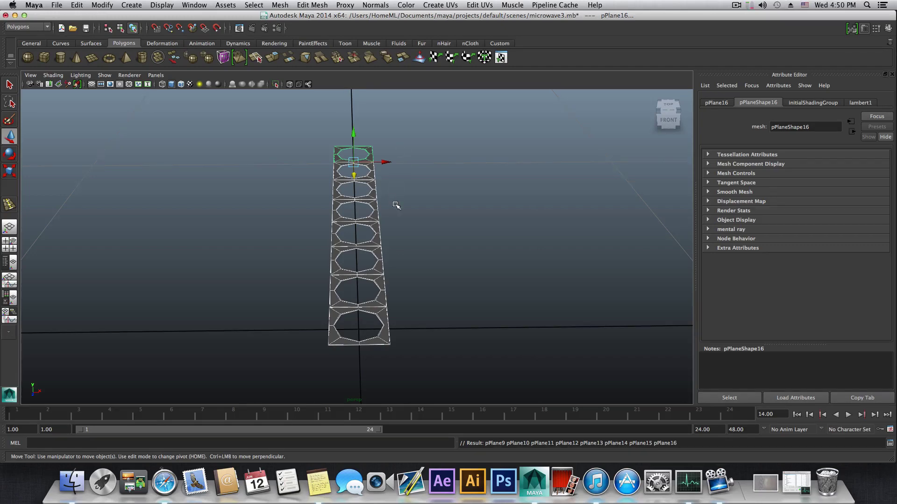
left_click_drag(396, 205, 578, 322, "alt")
scroll(578, 322, "up", 5)
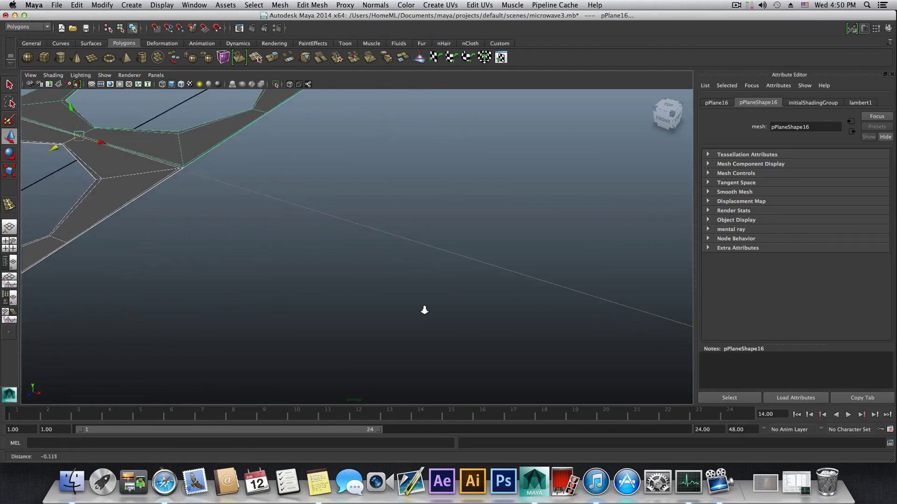
scroll(350, 281, "down", 5)
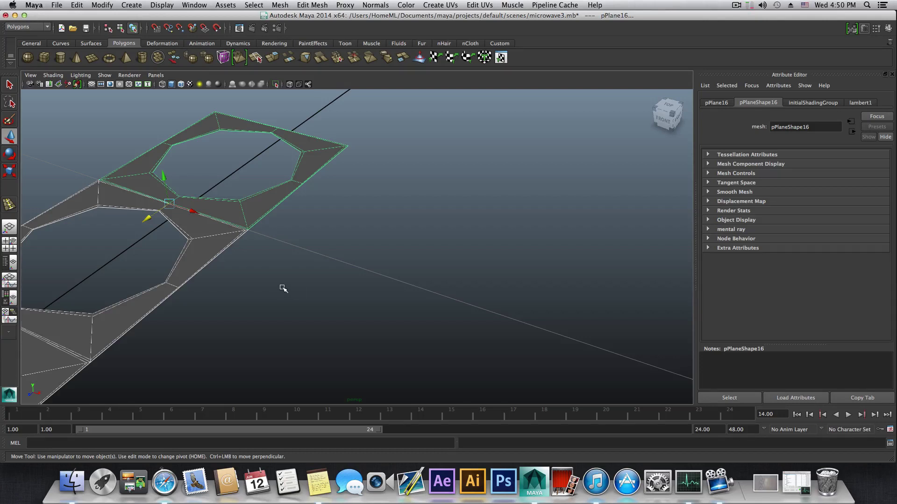
key("Home")
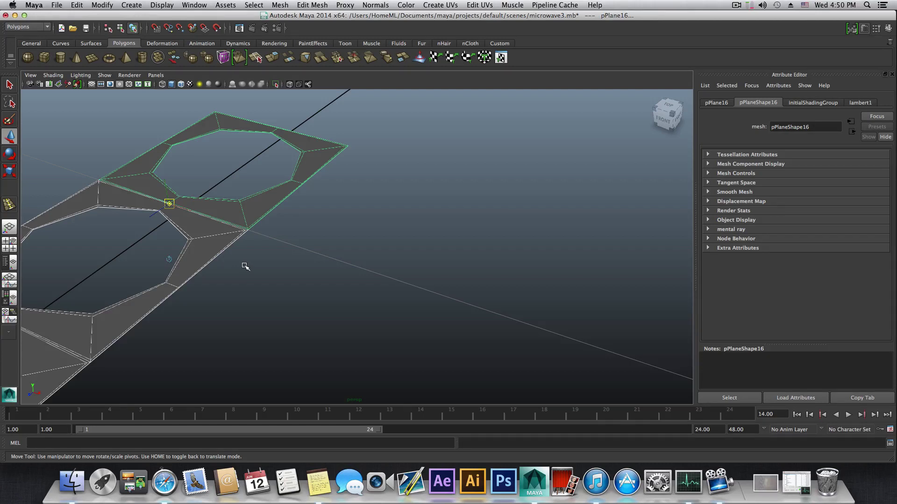
key("v")
left_click_drag(171, 205, 249, 234)
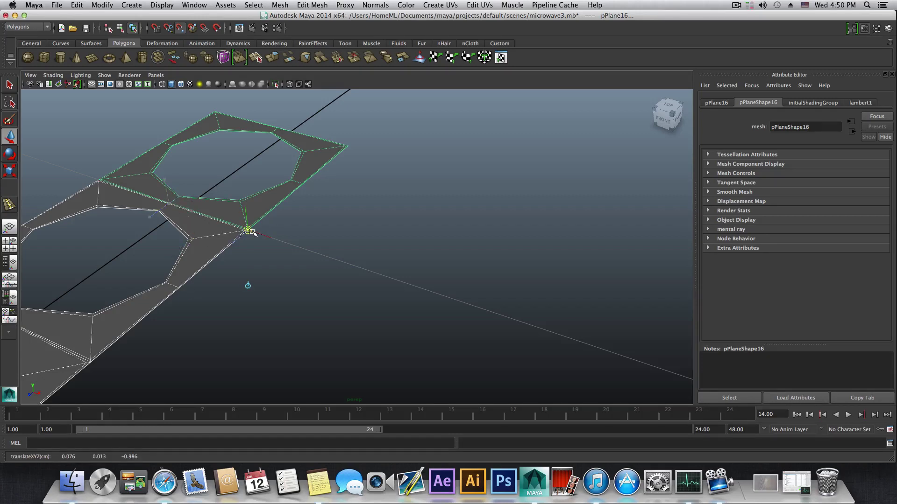
scroll(248, 241, "up", 5)
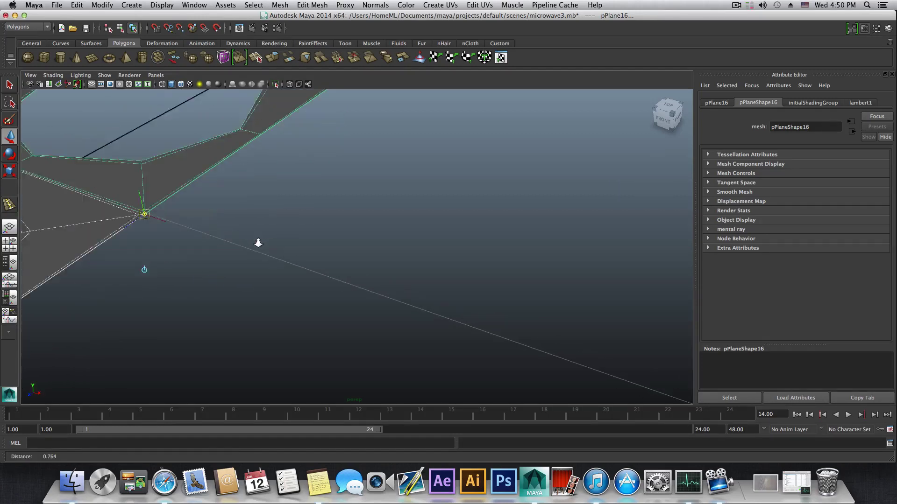
middle_click_drag(264, 243, 298, 255, "alt")
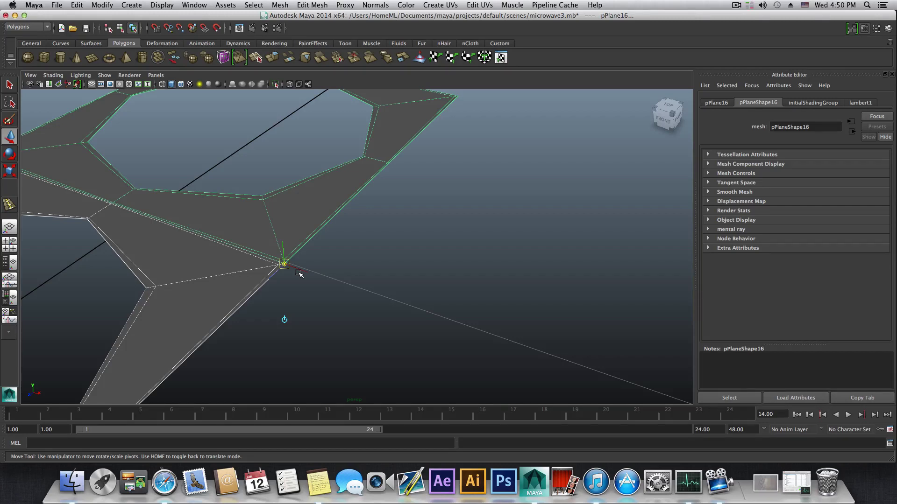
key("Home")
Vertex-snap the duplicated row along negative X so that it sits edge to edge beside the original row
scroll(298, 274, "down", 6)
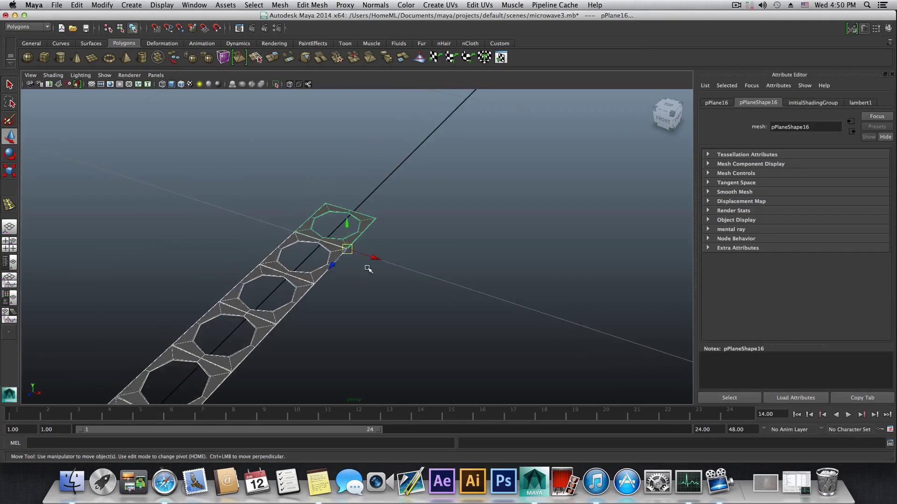
key("v")
left_click_drag(368, 256, 269, 229)
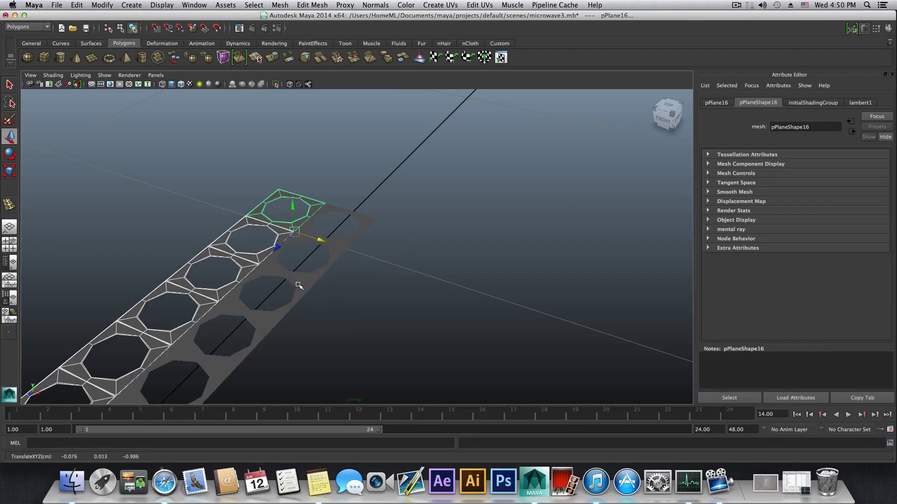
Turn on Wireframe on Shaded for the viewport to show the tile edges up close
right_click_drag(299, 286, 313, 312, "alt")
left_click(54, 75)
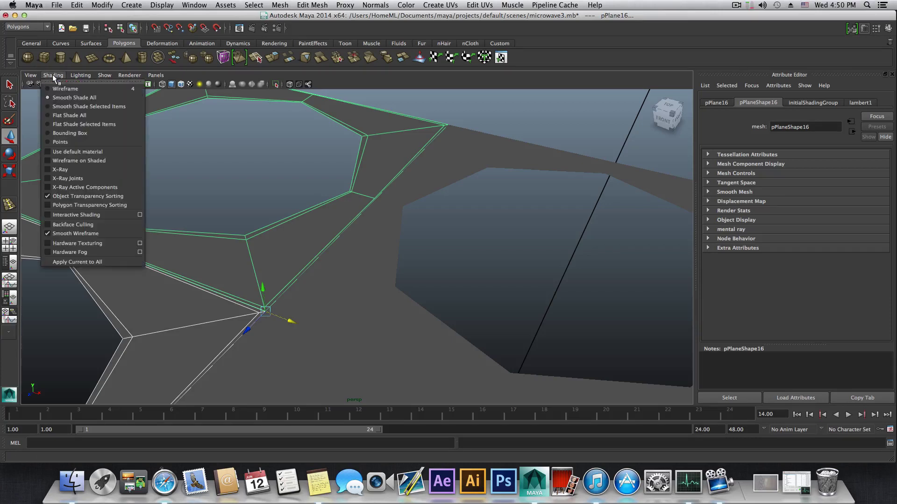
left_click(74, 163)
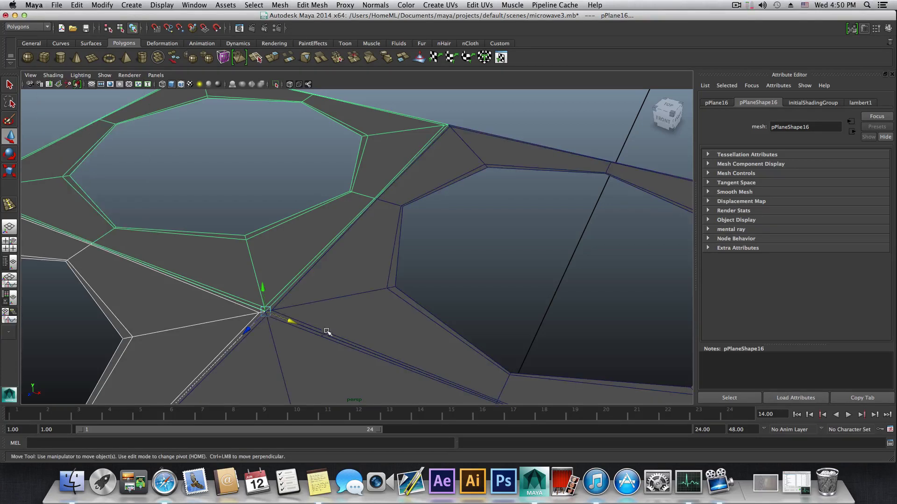
Duplicate the row with its transform repeatedly along negative X until the perforated strip is 37 rows long
scroll(277, 317, "down", 5)
scroll(277, 316, "up", 3)
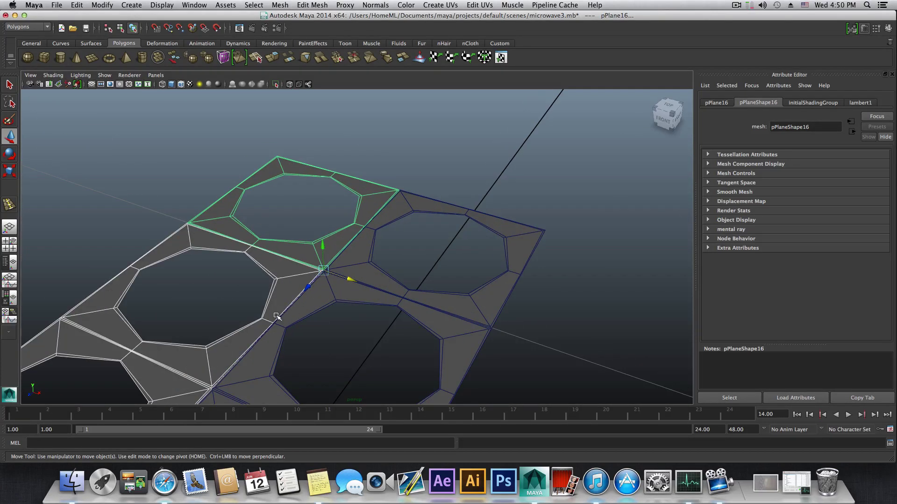
scroll(277, 316, "down", 6)
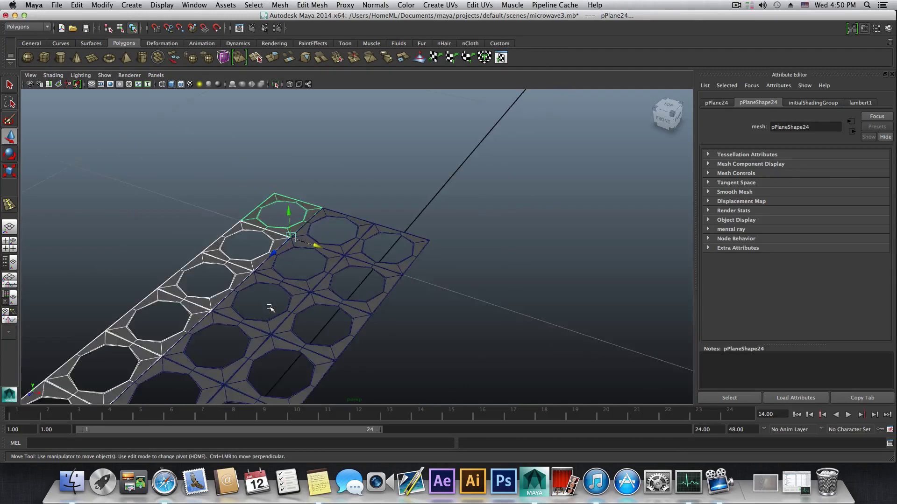
key("shift+d")
key("shift+d")
key("shift+d")
key("shift+d")
key("shift+d")
key("shift+d")
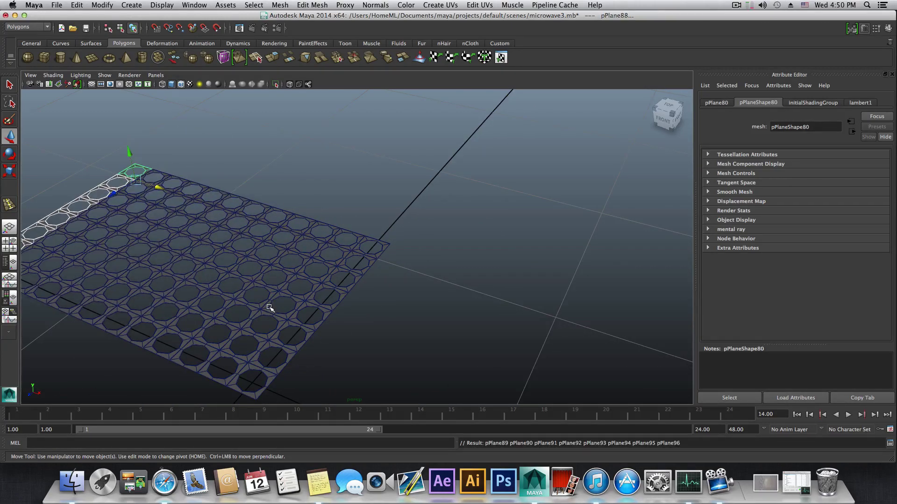
mouse_move(253, 306)
left_mouse_down("alt")
mouse_move(195, 321)
mouse_move(194, 304)
mouse_move(255, 340)
mouse_move(251, 317)
left_mouse_up("alt")
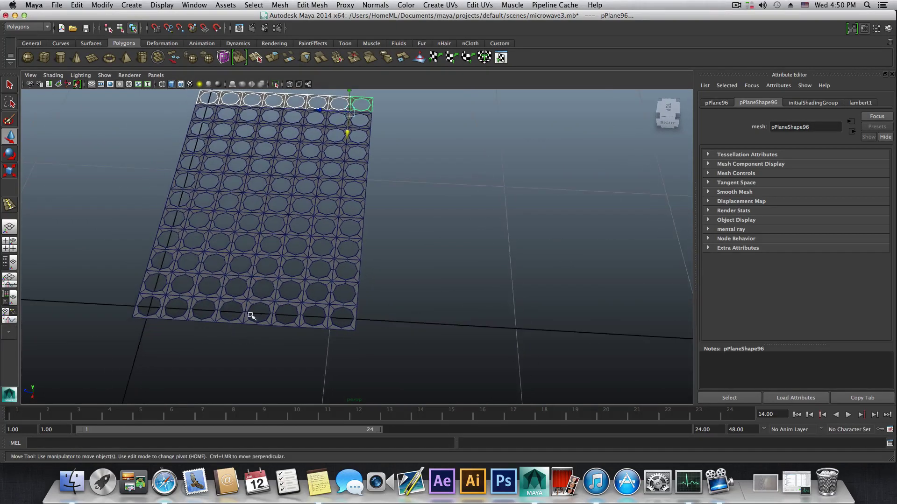
key("shift+d")
key("shift+d")
key("shift+d")
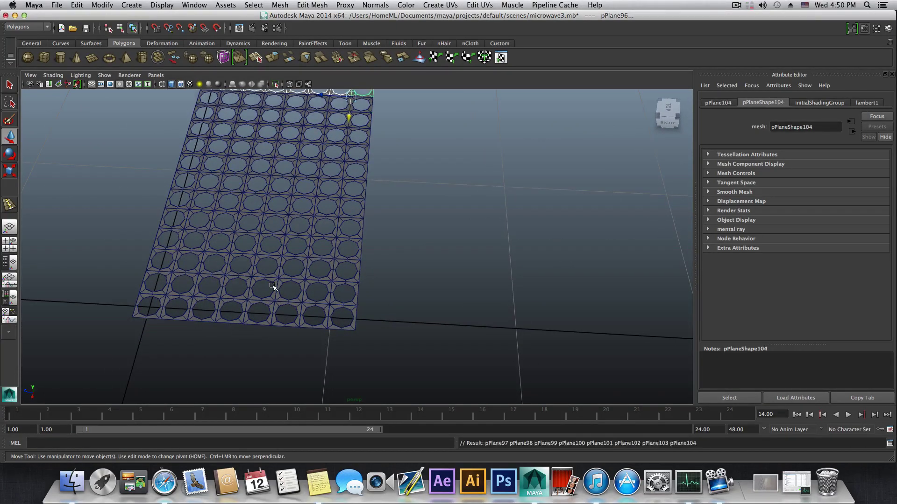
scroll(273, 280, "down", 10)
key("shift+d")
key("shift+d")
key("shift+d")
key("shift+d")
key("shift+d")
key("shift+d")
key("shift+d")
key("shift+d")
key("shift+d")
key("shift+d")
key("shift+d")
key("shift+d")
key("shift+d")
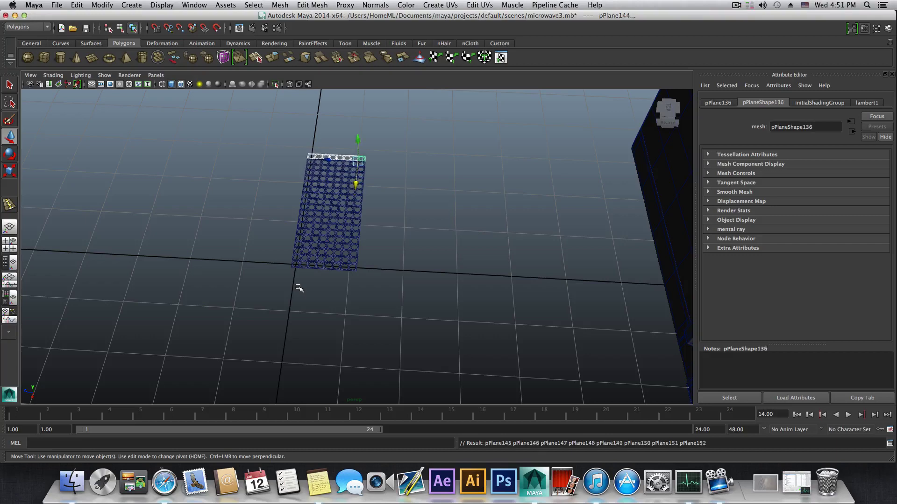
key("shift+d")
key("shift+d")
key("shift+d")
key("shift+d")
key("shift+d")
key("shift+d")
key("shift+d")
key("shift+d")
key("shift+d")
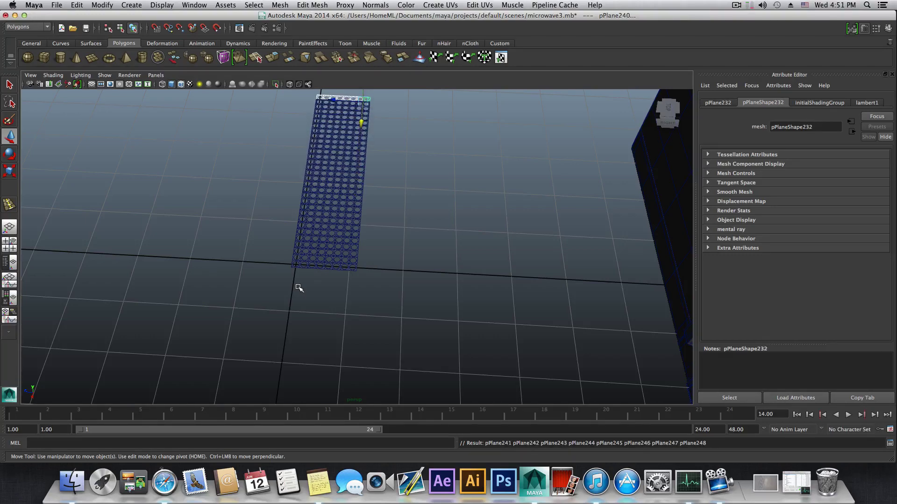
Compare the perforated strip with the microwave body and delete the seven surplus rows at the strip's far end
left_click_drag(298, 288, 356, 300, "alt")
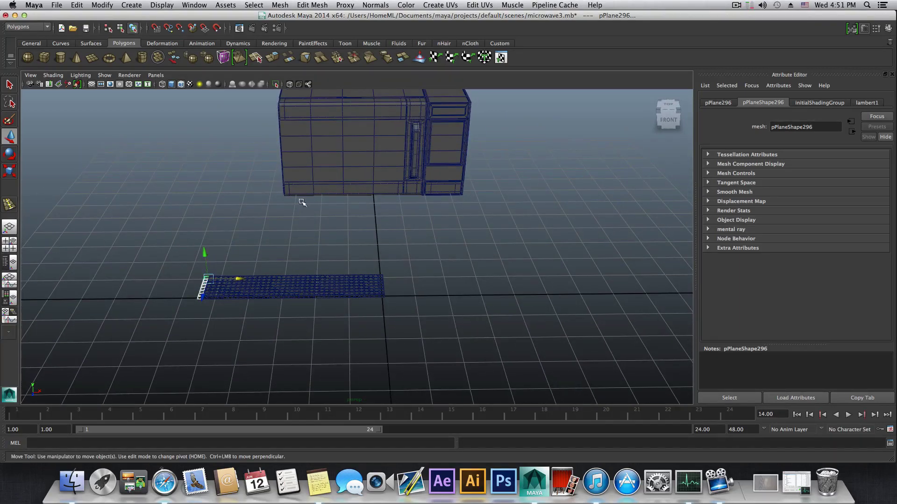
middle_click_drag(243, 294, 345, 264, "alt")
right_click_drag(266, 275, 448, 285, "alt")
left_click_drag(280, 273, 304, 380, "alt")
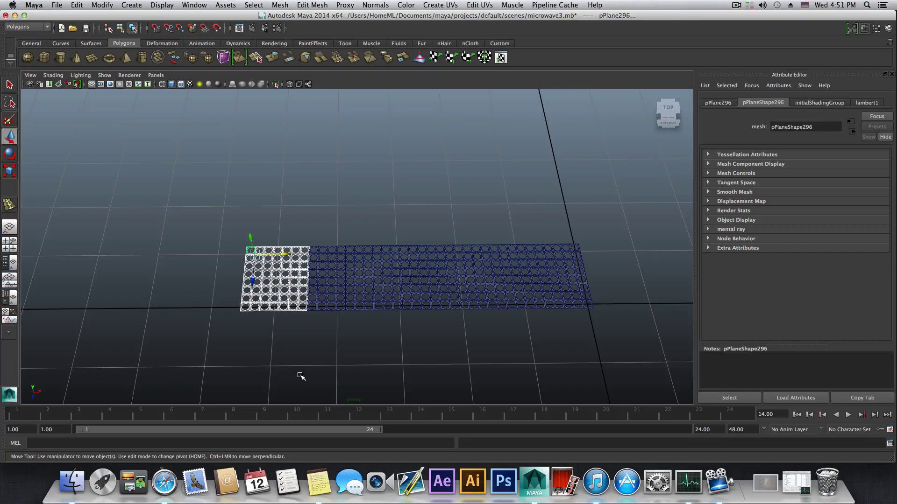
key("Delete")
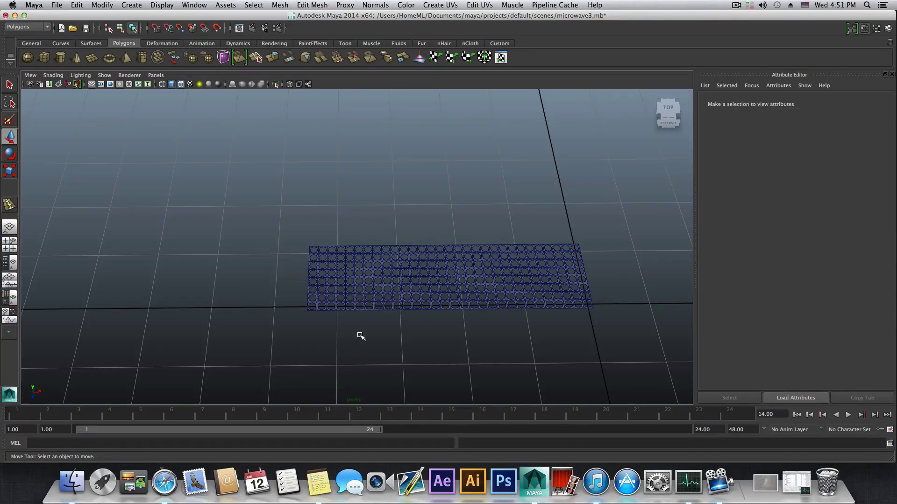
Switch to a top view and select all the remaining tiles of the perforated strip
left_click_drag(361, 336, 441, 342, "alt")
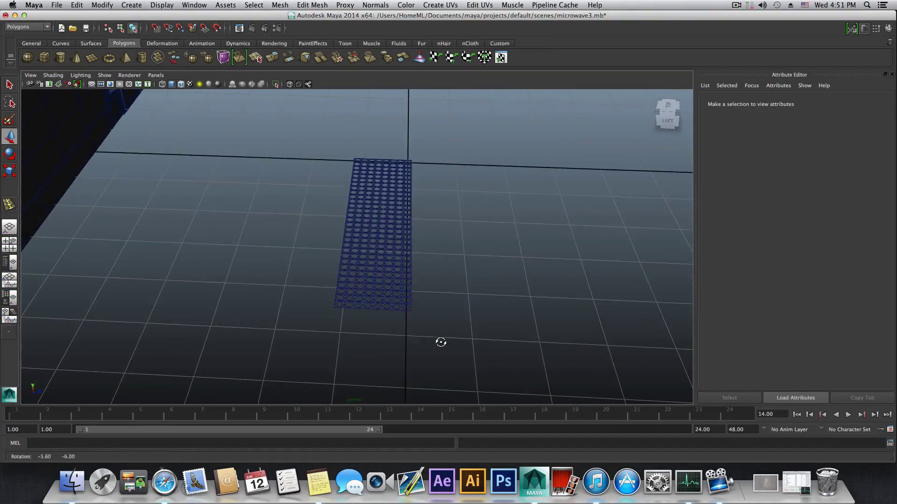
left_click(670, 107)
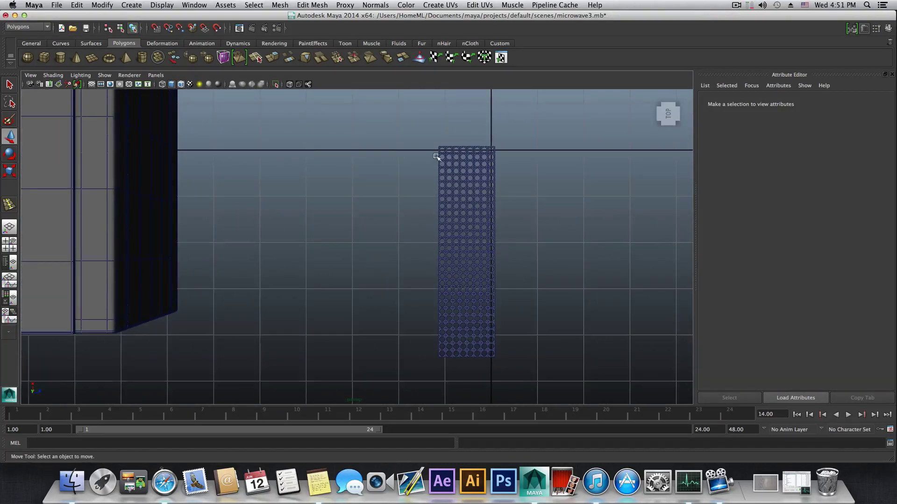
mouse_move(420, 277)
left_mouse_down()
mouse_move(525, 390)
mouse_move(454, 320)
left_mouse_up()
Vertex-snap the strip's pivot to its outer long edge, at the corner where the last two rows meet, and leave pivot editing
right_click_drag(423, 313, 574, 357, "alt")
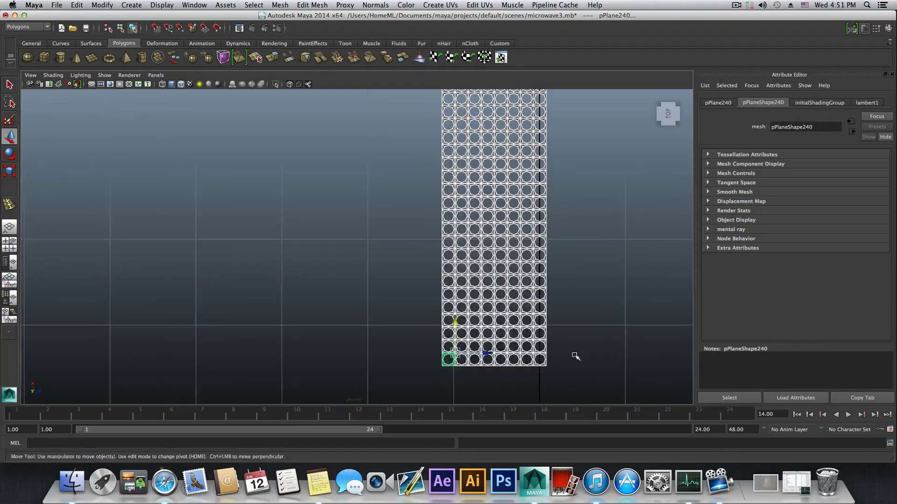
middle_click_drag(574, 357, 531, 308, "alt")
right_click_drag(374, 302, 443, 310, "alt")
middle_click_drag(443, 310, 392, 277, "alt")
right_click_drag(392, 277, 416, 315, "alt")
middle_click_drag(416, 315, 402, 299, "alt")
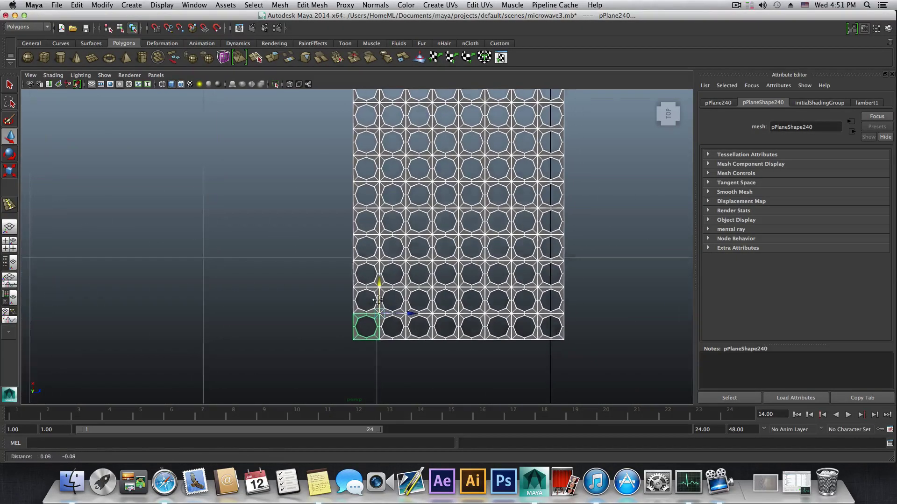
right_click_drag(402, 299, 424, 306, "alt")
middle_click_drag(424, 306, 406, 288, "alt")
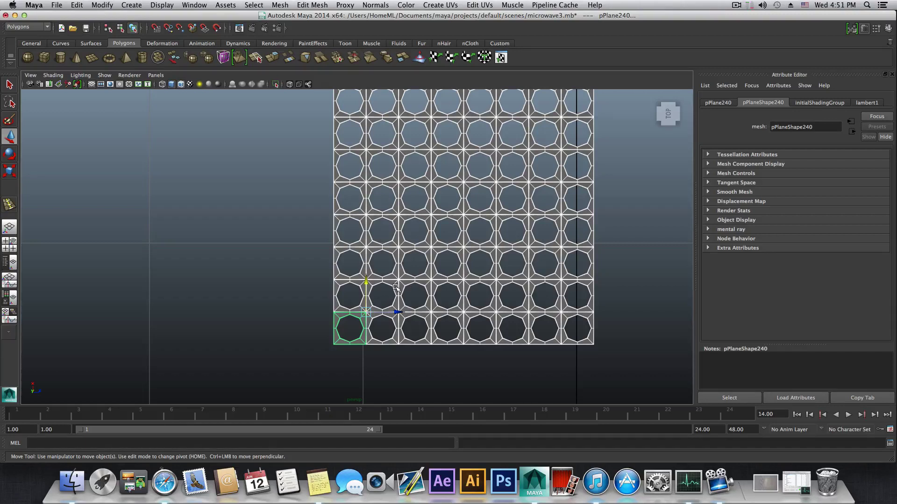
key("Home")
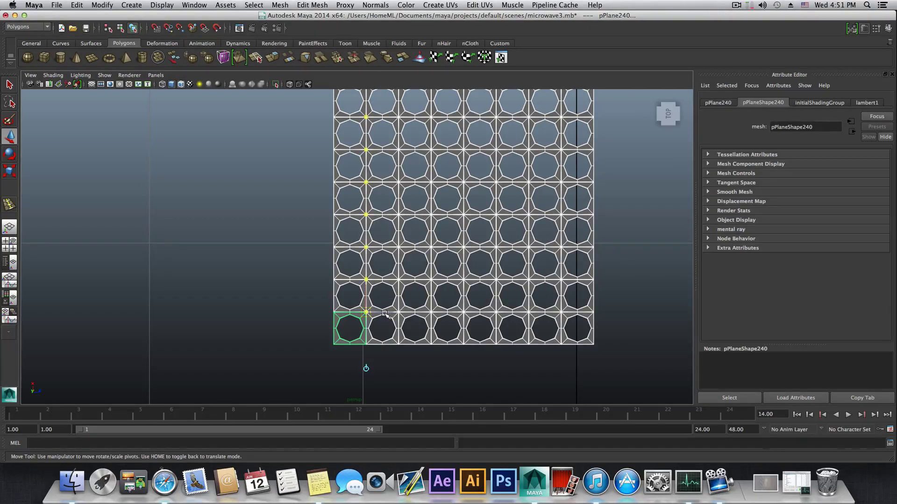
key("v")
left_click_drag(362, 312, 333, 314)
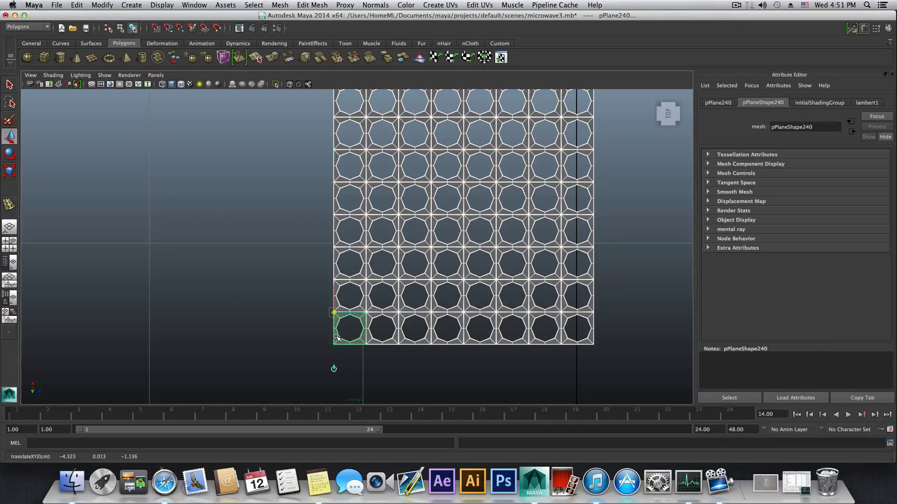
key("Home")
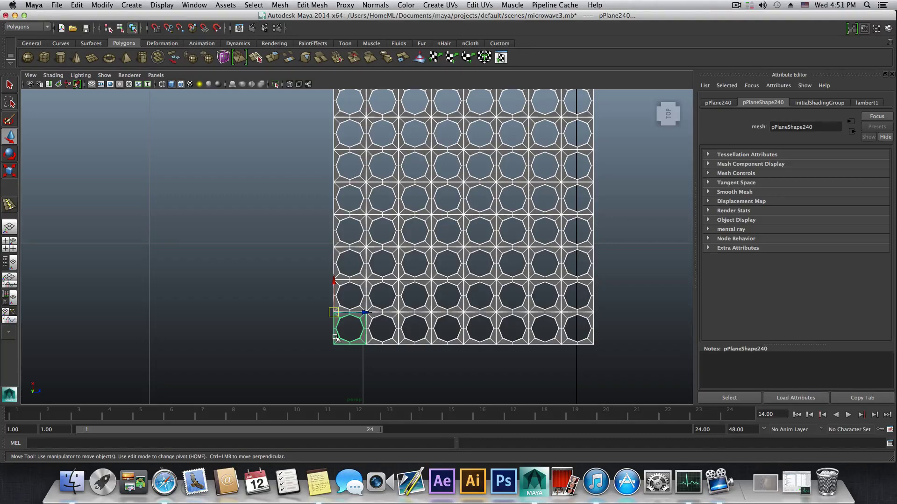
Duplicate the perforated strip and vertex-snap the copy along Z against the original's opposite long edge
key("ctrl+d")
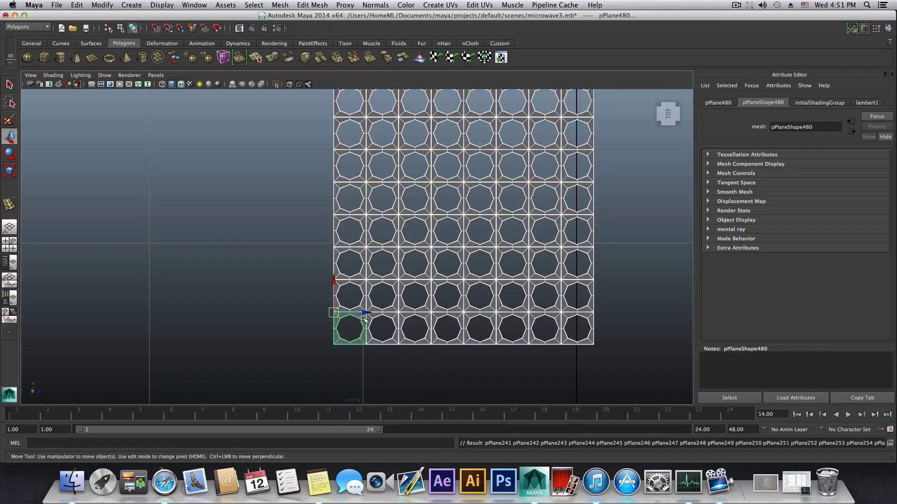
key("v")
left_click_drag(365, 316, 634, 304)
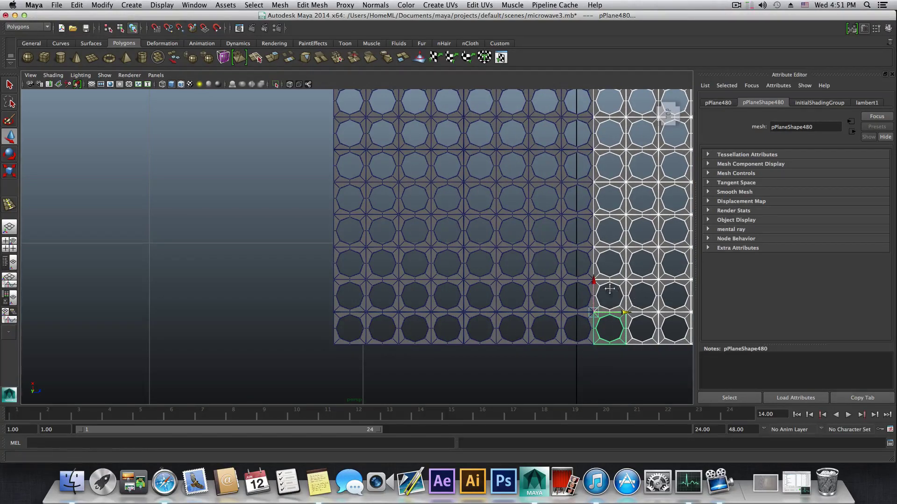
Duplicate the strip with its transform once more to add a third strip alongside the first two
scroll(298, 306, "down", 6)
left_click_drag(323, 318, 274, 317, "alt")
scroll(275, 317, "down", 4)
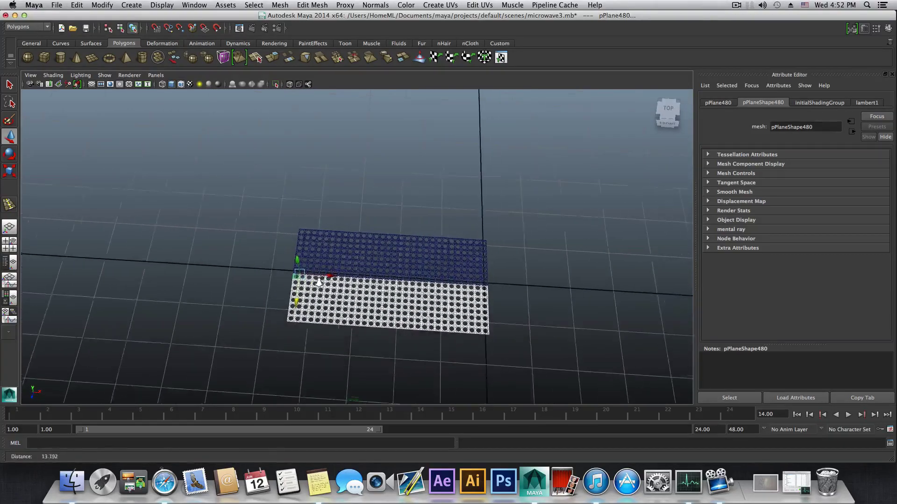
middle_click_drag(317, 283, 242, 309, "alt")
left_click_drag(280, 358, 432, 317, "alt")
scroll(433, 316, "up", 2)
scroll(433, 316, "up", 3)
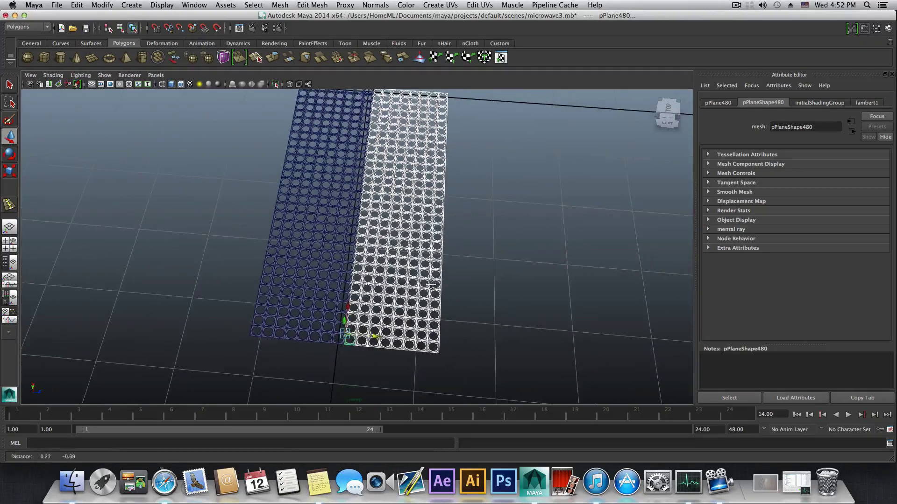
left_click(406, 300)
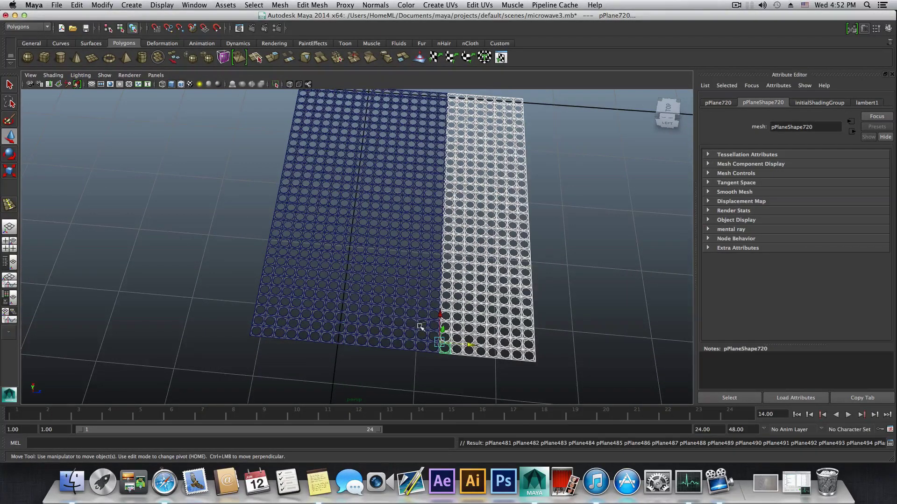
In top view, duplicate the 7 by 7 block of tiles at the grid's outer corner and move the copy well clear along Z
left_click_drag(420, 326, 452, 350, "alt")
middle_click_drag(387, 365, 281, 328, "alt")
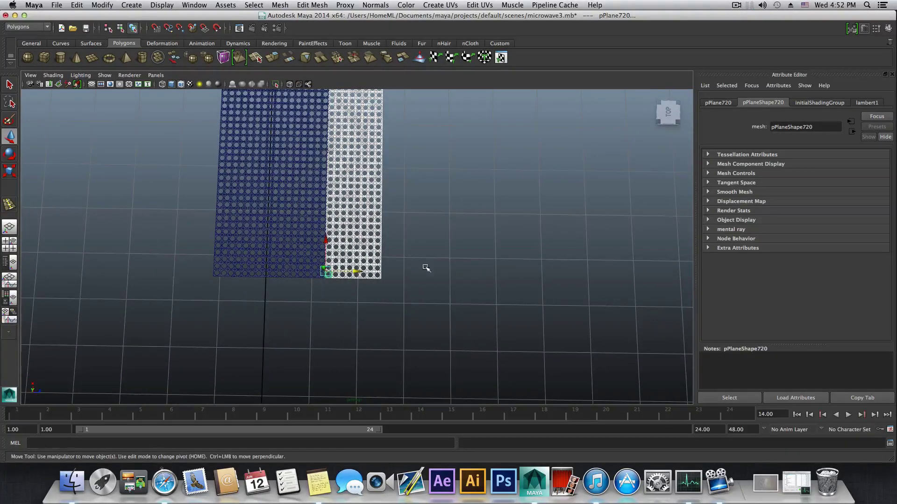
left_click(669, 113)
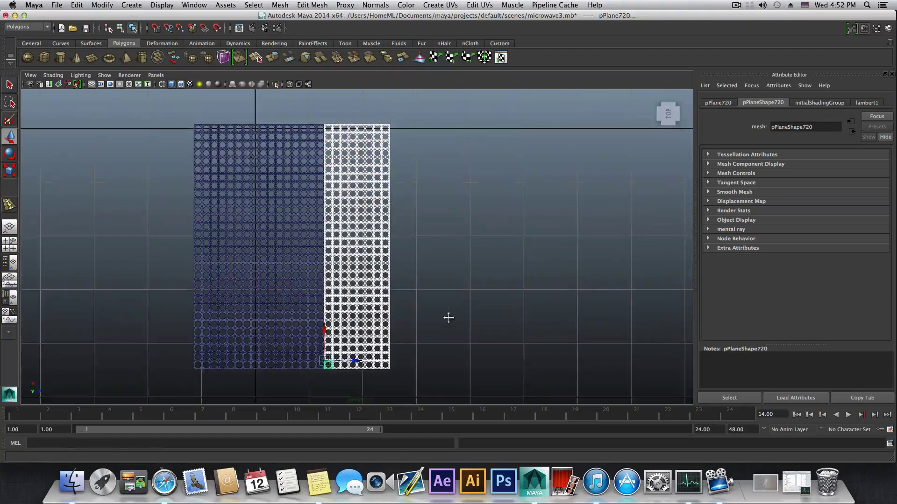
middle_click_drag(448, 318, 453, 242, "alt")
right_click_drag(491, 278, 579, 302, "alt")
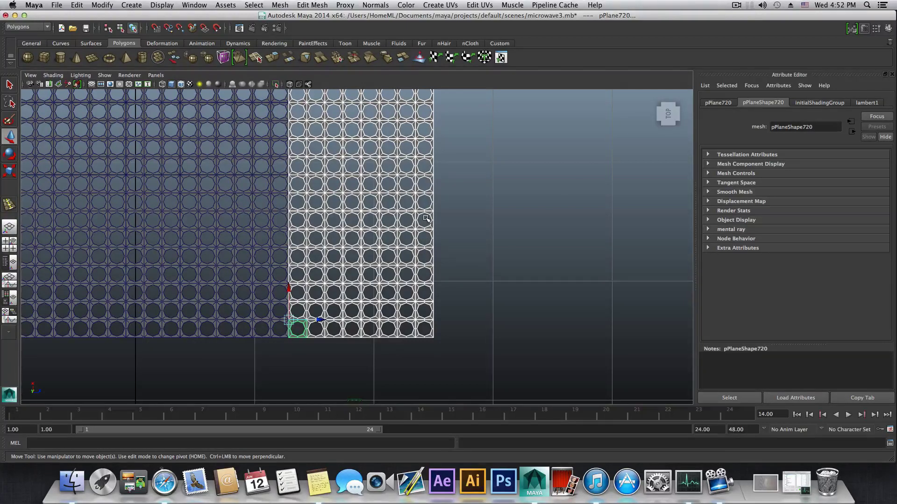
left_click_drag(444, 218, 314, 359)
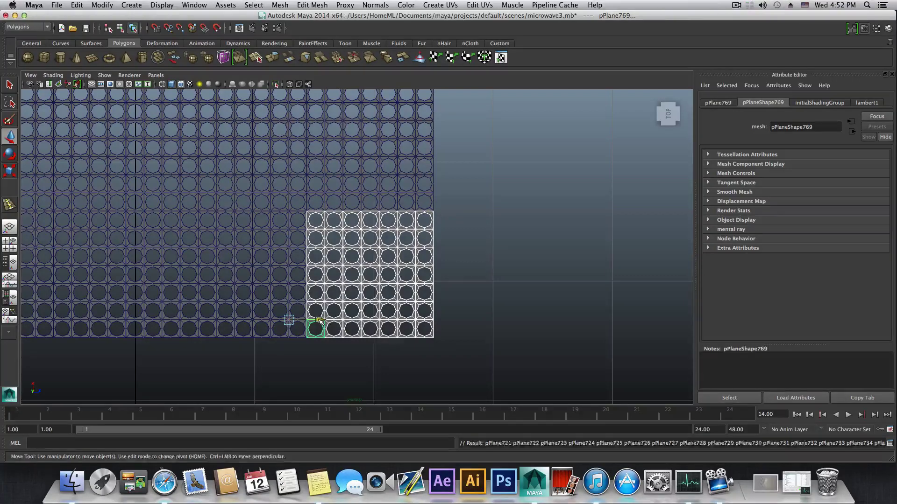
middle_click_drag(355, 321, 686, 329)
scroll(647, 330, "down", 5)
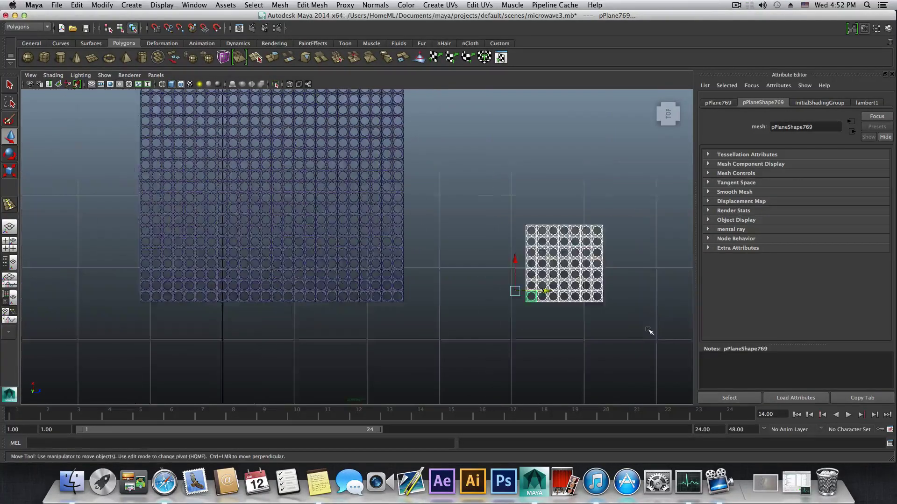
middle_click_drag(501, 278, 672, 278)
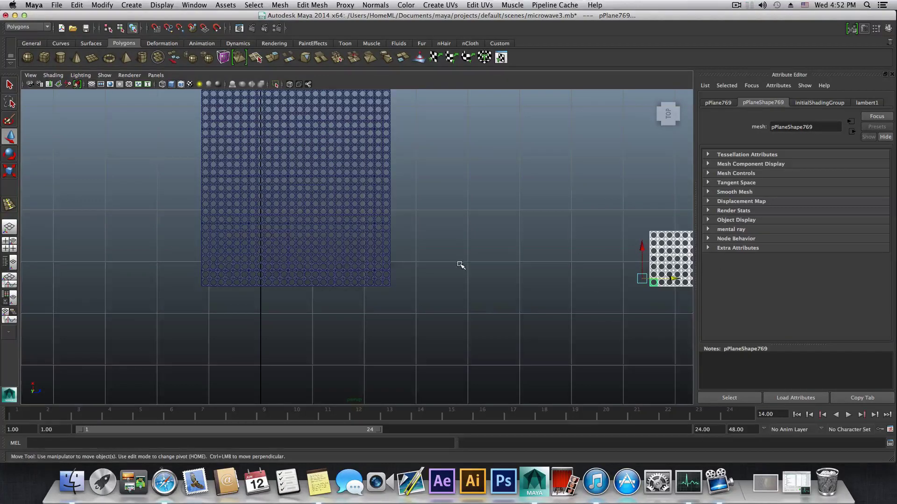
Select all tiles of the large grid without the separate small block and combine them into one mesh
middle_click_drag(460, 265, 501, 321, "alt")
right_click_drag(501, 320, 468, 276, "alt")
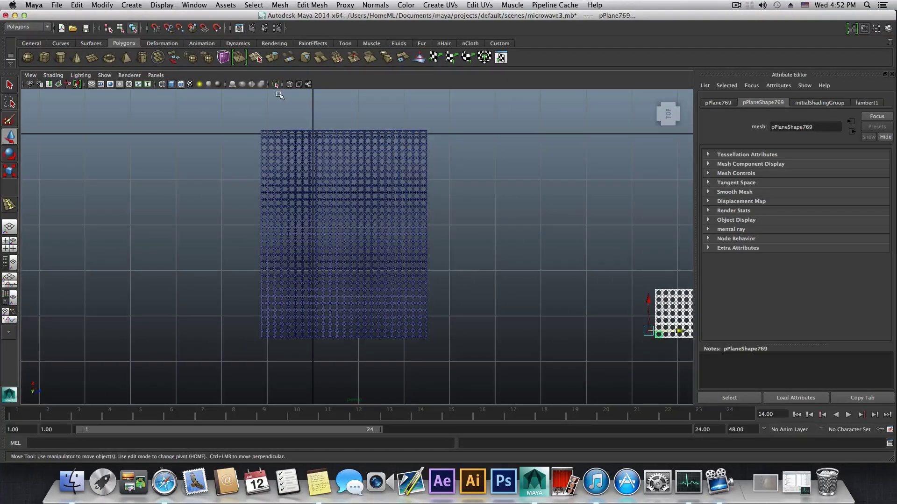
left_click_drag(225, 122, 473, 377)
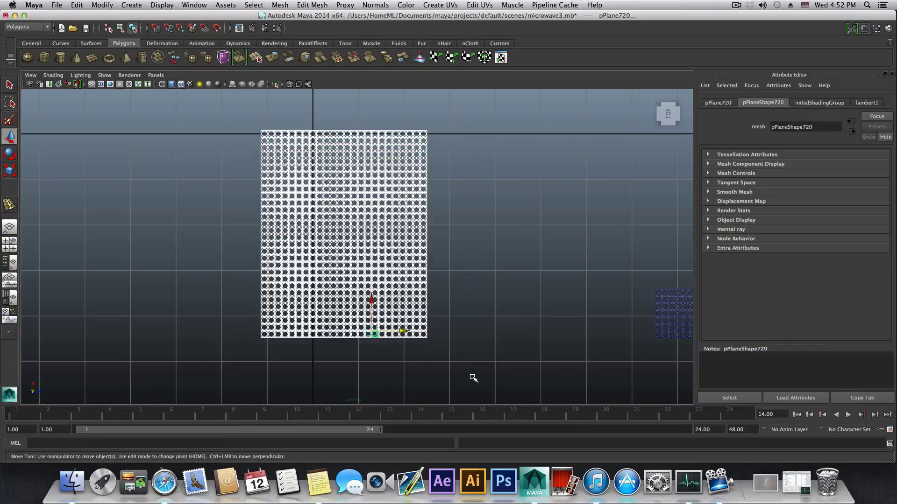
left_click(286, 6)
left_click(328, 319)
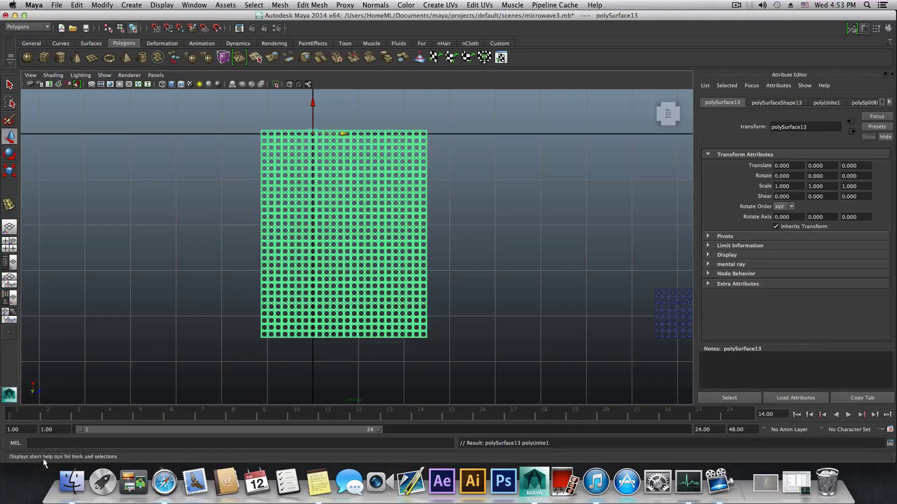
Select all vertices of the combined grid and save the scene
left_click_drag(316, 350, 326, 313, "alt")
right_click_drag(325, 313, 301, 291)
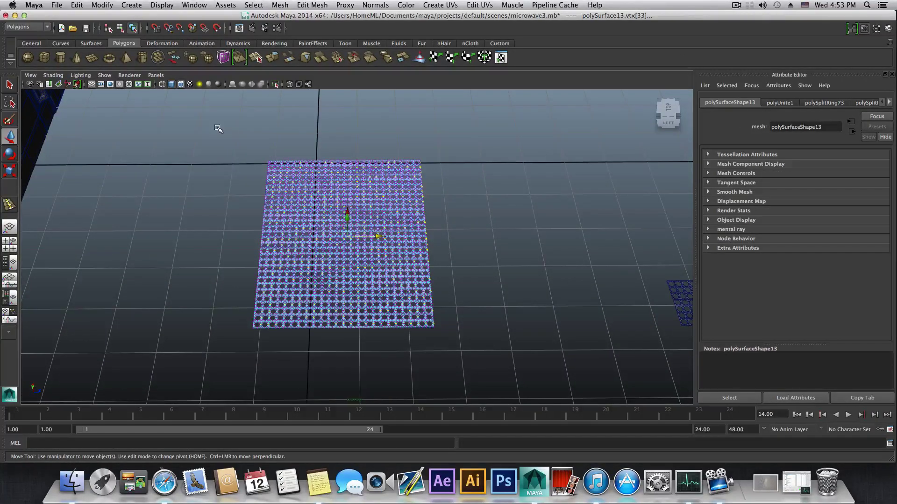
left_click_drag(297, 247, 482, 395)
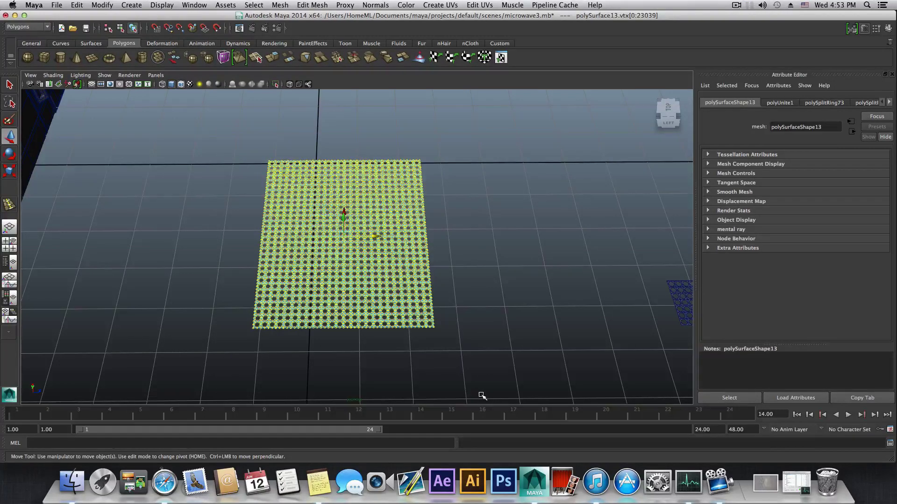
scroll(453, 392, "up", 3)
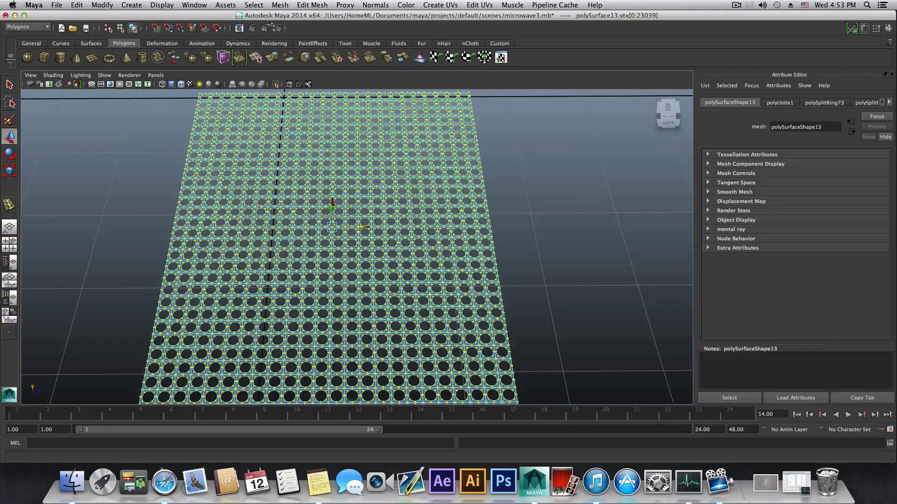
left_click(56, 5)
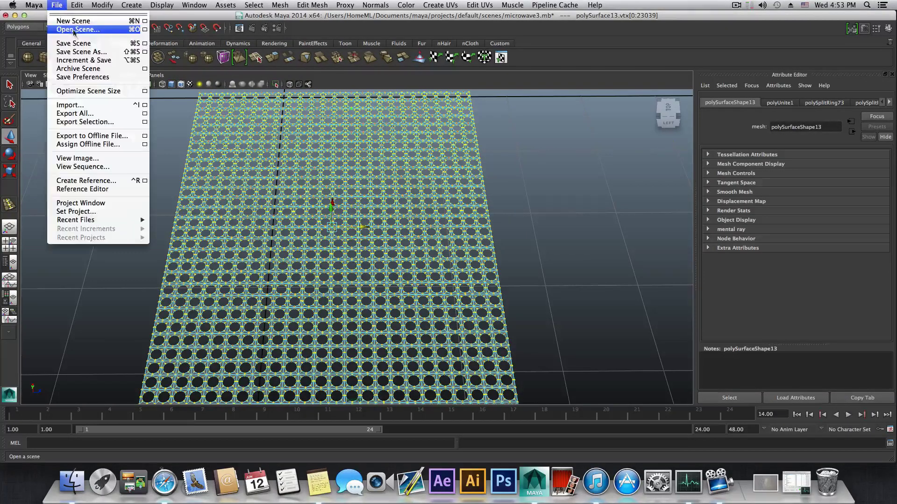
left_click(85, 45)
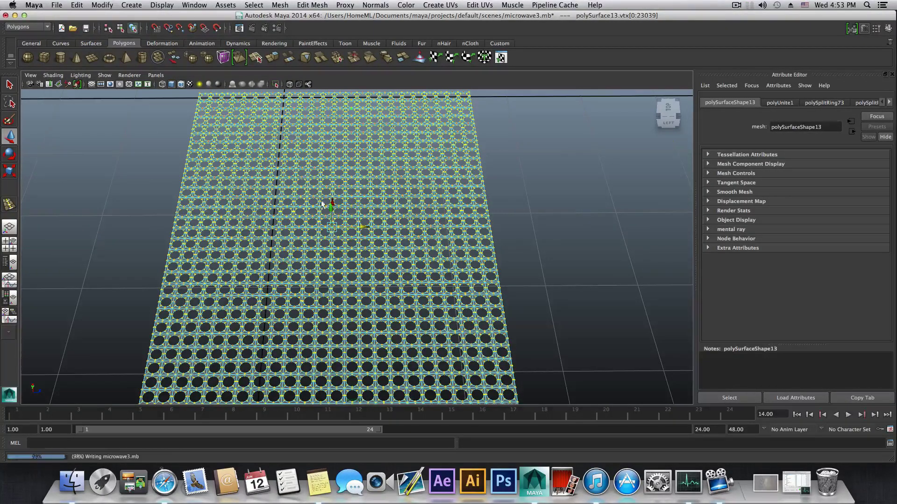
Merge the grid's selected vertices with a threshold of 0.0020, applying the merge twice, and close the merge options
scroll(498, 242, "down", 5)
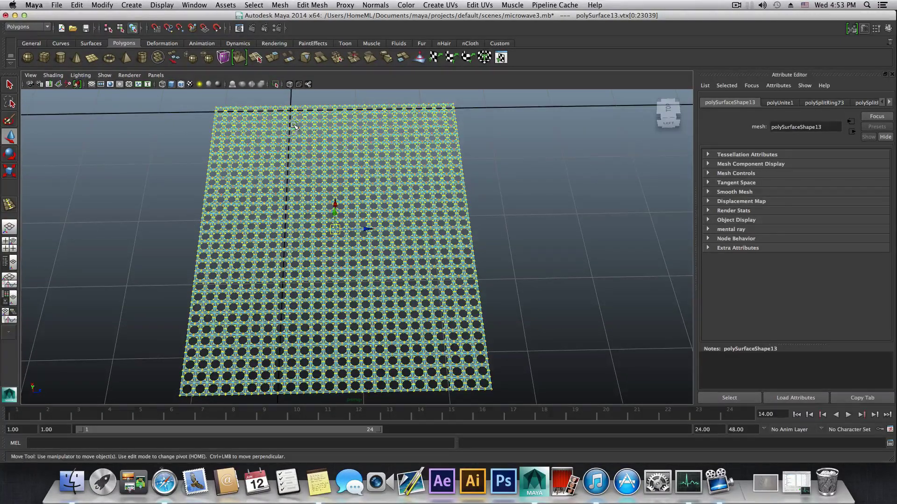
left_click(312, 6)
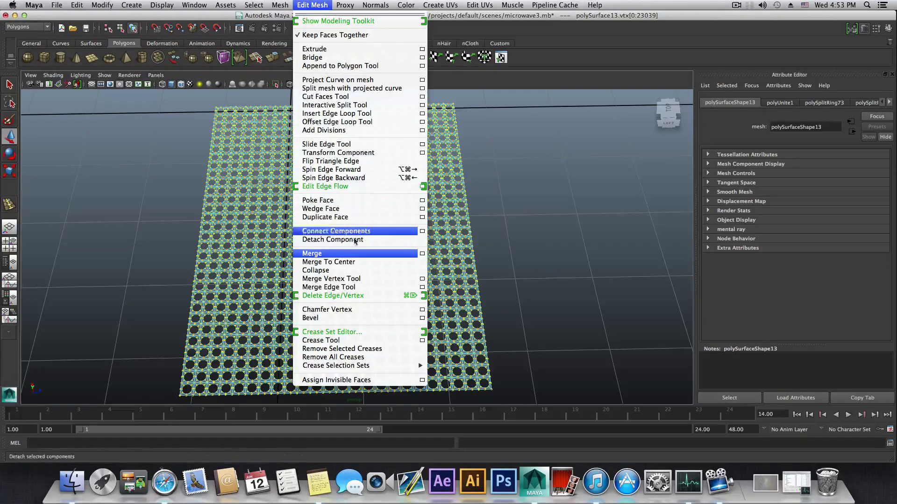
left_click(423, 255)
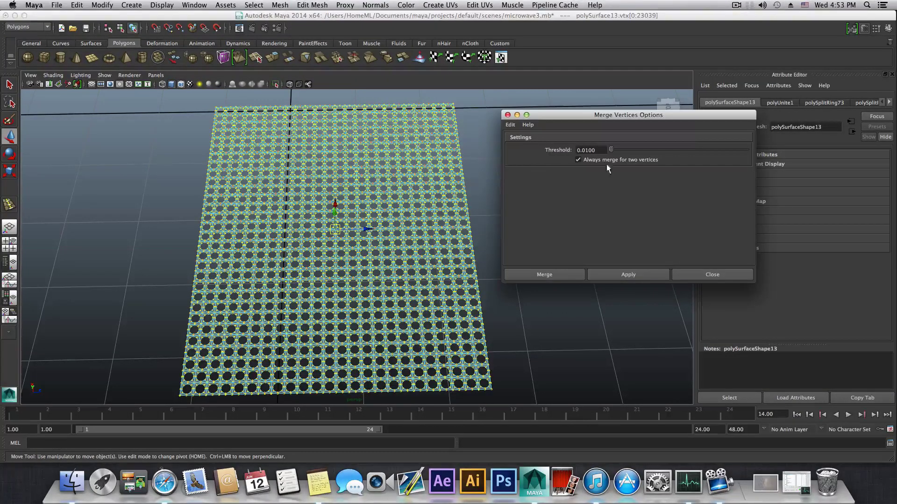
left_click(591, 150)
type("20")
left_click(618, 276)
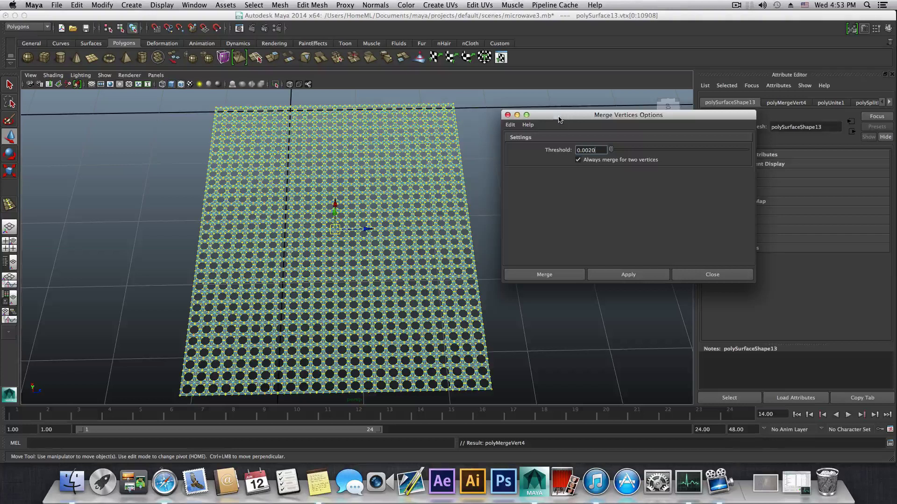
left_click_drag(558, 116, 552, 109)
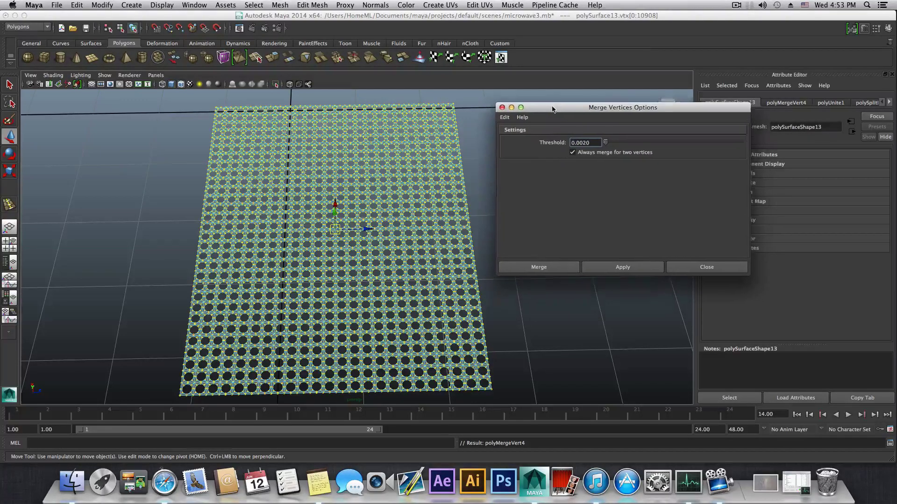
left_click(628, 267)
left_click(701, 266)
Check the merged vertices near the grid's corner and return the grid to object selection
left_click_drag(637, 279, 536, 336, "alt")
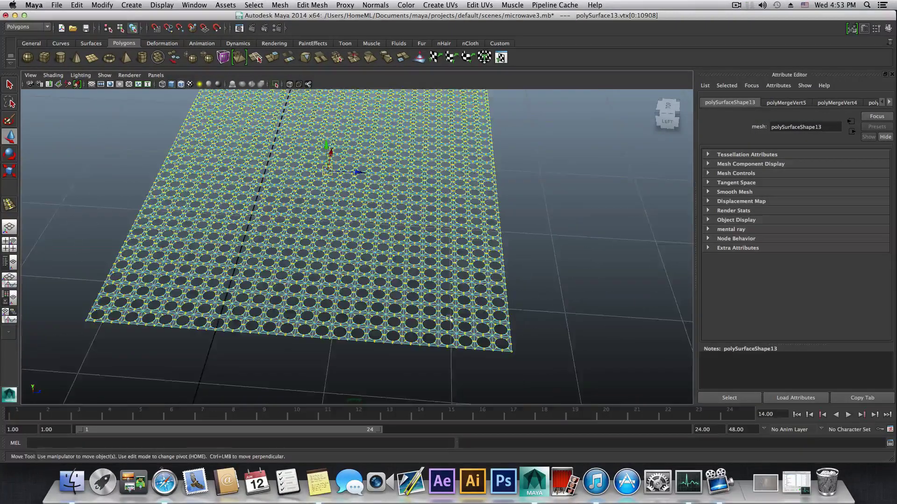
scroll(536, 337, "up", 5)
middle_click_drag(536, 336, 482, 298, "alt")
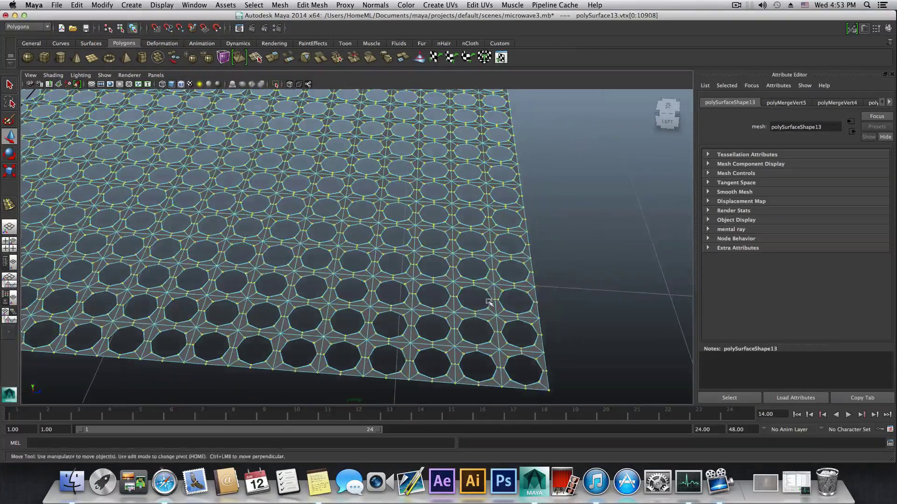
middle_click_drag(532, 228, 565, 308, "alt")
scroll(564, 309, "down", 5)
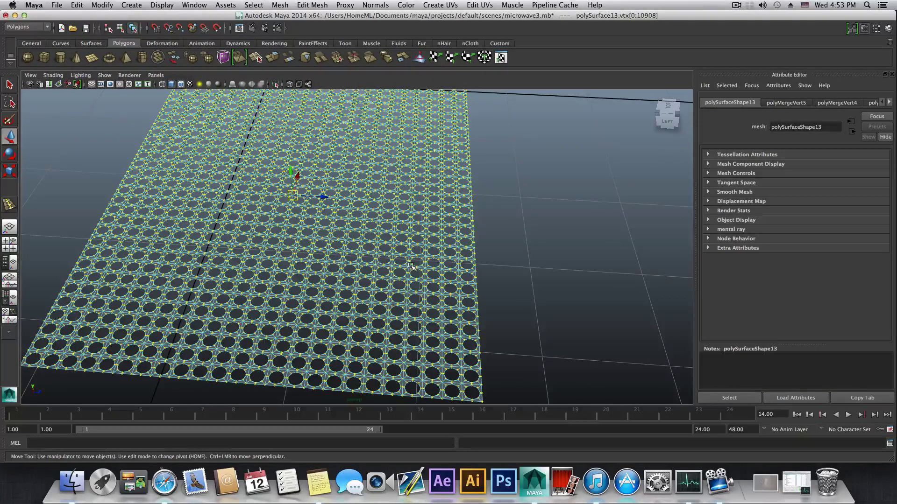
key("F8")
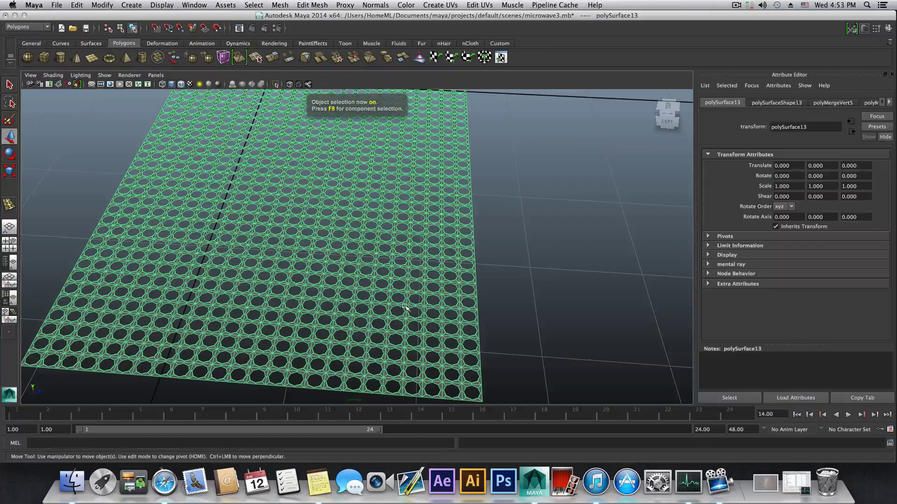
Inspect the hole edges up close and turn on the smooth mesh preview for the grid
scroll(391, 294, "up", 4)
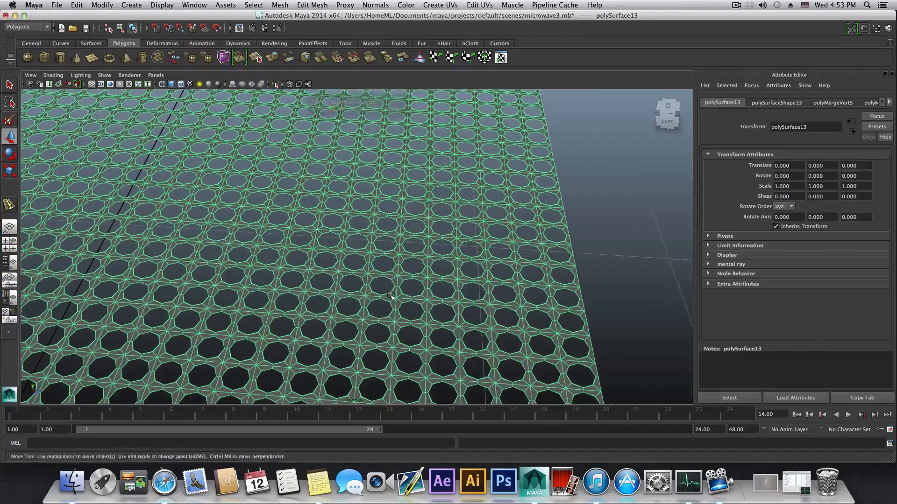
scroll(390, 296, "up", 8)
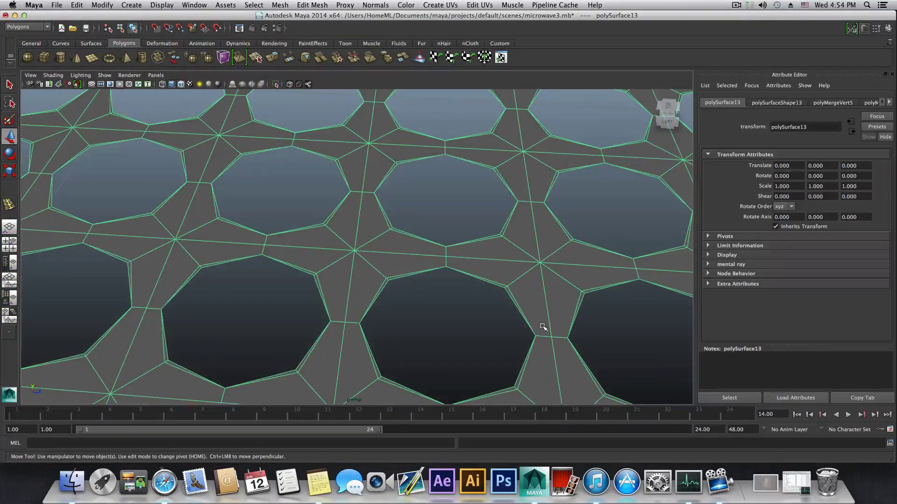
scroll(542, 313, "down", 2)
right_click_drag(540, 301, 308, 305, "alt")
scroll(333, 319, "down", 3)
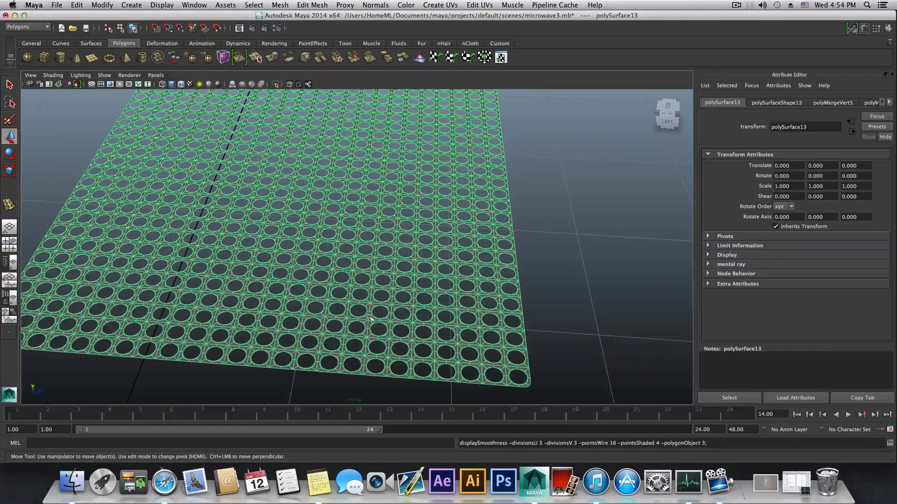
Examine the smoothed grid from several angles, along with the microwave body and the separate small tile block
left_click_drag(371, 322, 279, 313, "alt")
right_click_drag(279, 313, 109, 308, "alt")
left_click_drag(402, 255, 347, 298, "alt")
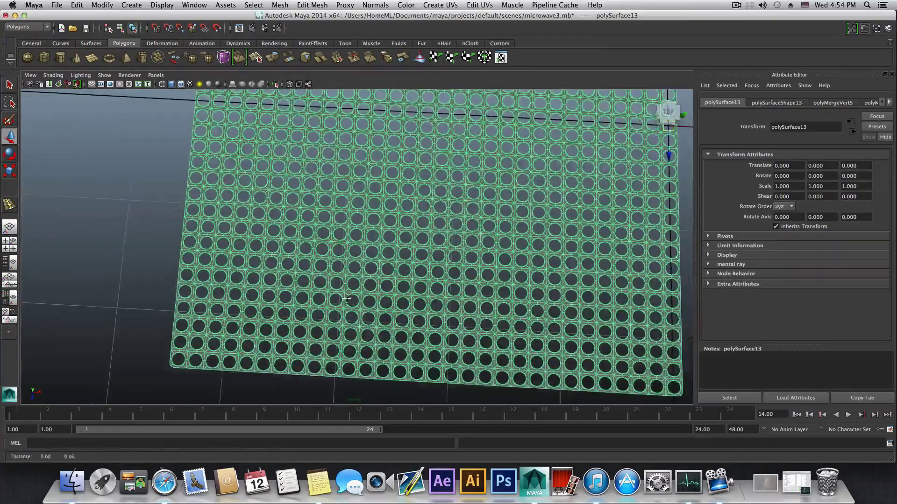
middle_click_drag(347, 299, 265, 364, "alt")
right_click_drag(454, 262, 369, 264, "alt")
left_click_drag(369, 264, 328, 218, "alt")
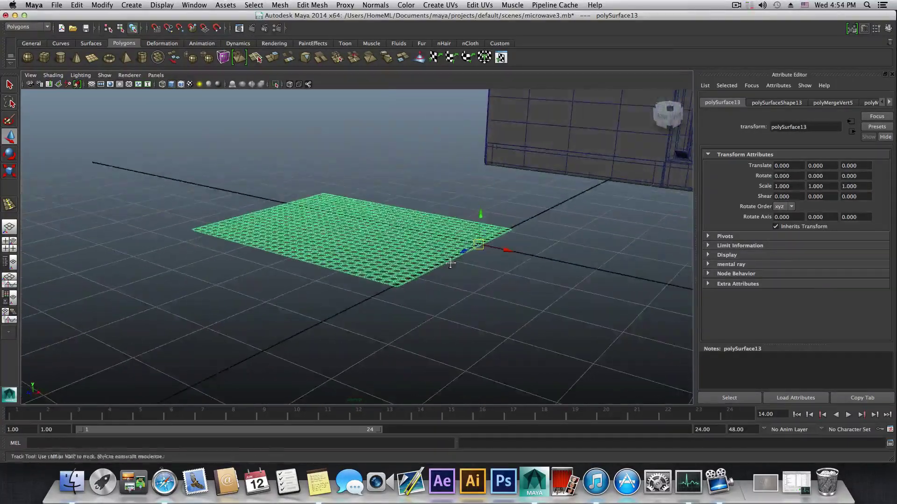
left_click_drag(450, 263, 508, 320, "alt")
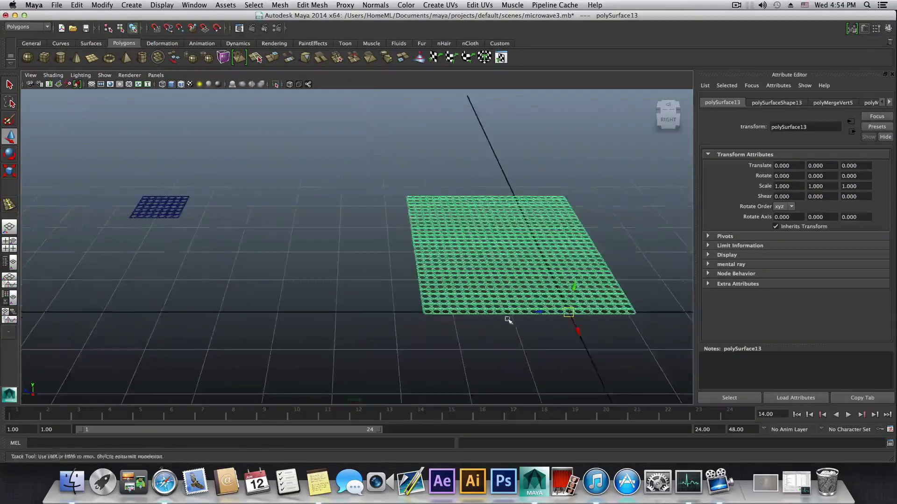
middle_click_drag(508, 320, 325, 312, "alt")
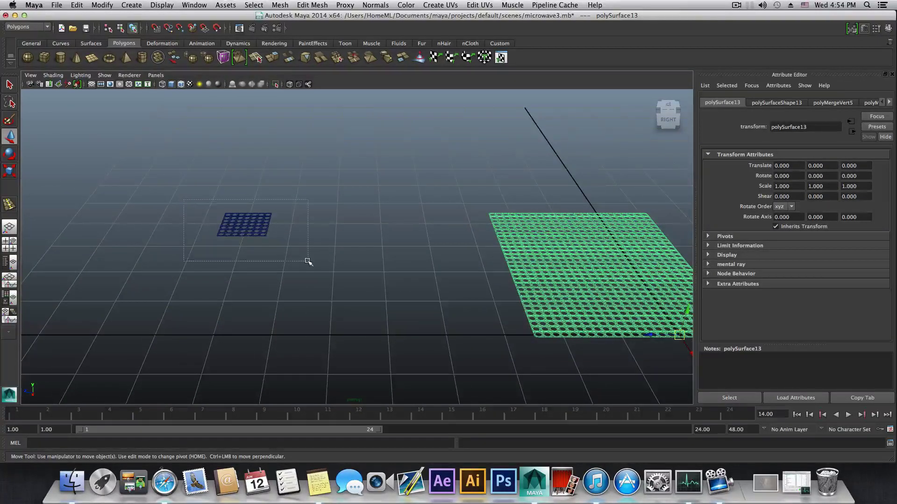
Select all tiles of the small block and move them along Z to about 3.748, closer to the large grid
left_click_drag(306, 263, 305, 262)
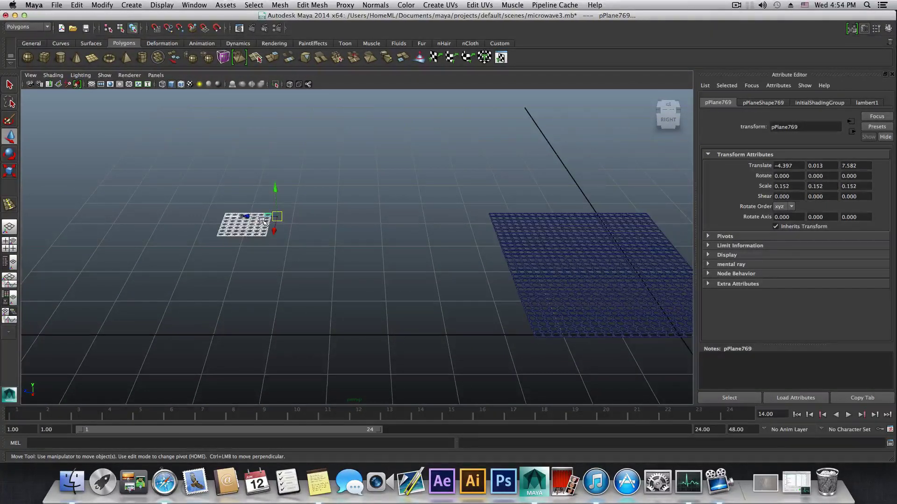
left_click_drag(246, 217, 414, 217)
right_click_drag(383, 229, 544, 264, "alt")
middle_click_drag(450, 260, 389, 297, "alt")
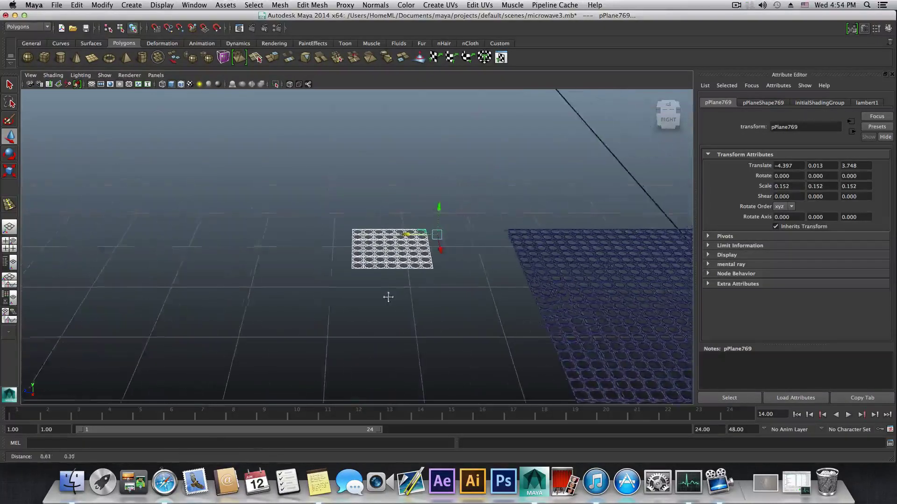
Select every tile of the small block and combine them into one mesh
right_click_drag(386, 298, 478, 322, "alt")
middle_click_drag(397, 321, 318, 326, "alt")
right_click_drag(318, 325, 397, 327, "alt")
left_click_drag(149, 190, 392, 318)
left_click(280, 5)
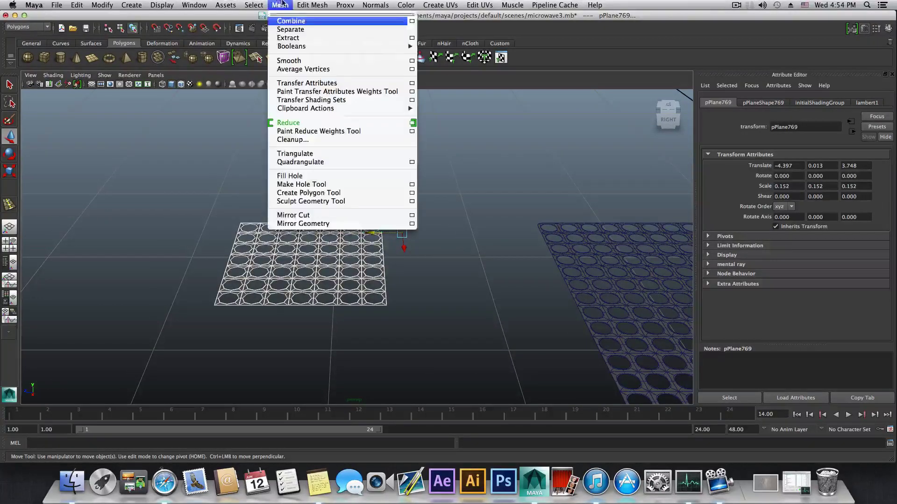
left_click(287, 18)
Merge all vertices of the small combined block and return to object selection
right_click(306, 250)
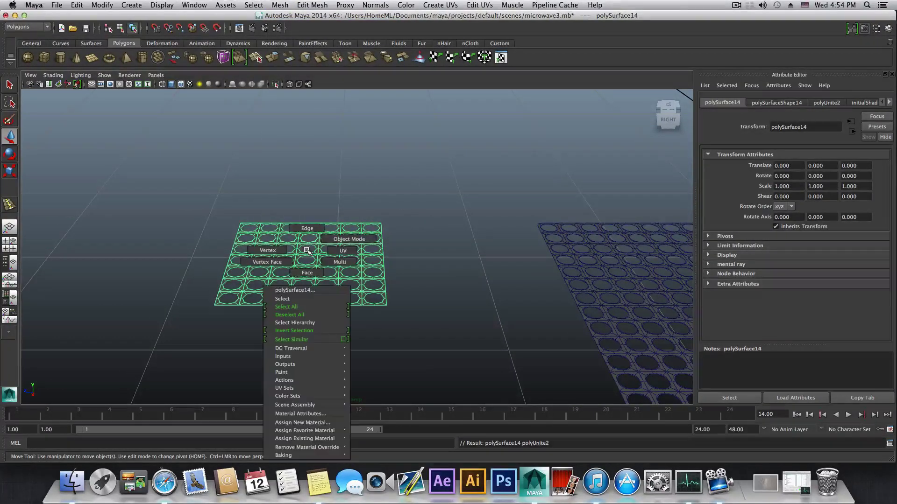
left_click(283, 249)
left_click_drag(193, 184, 440, 363)
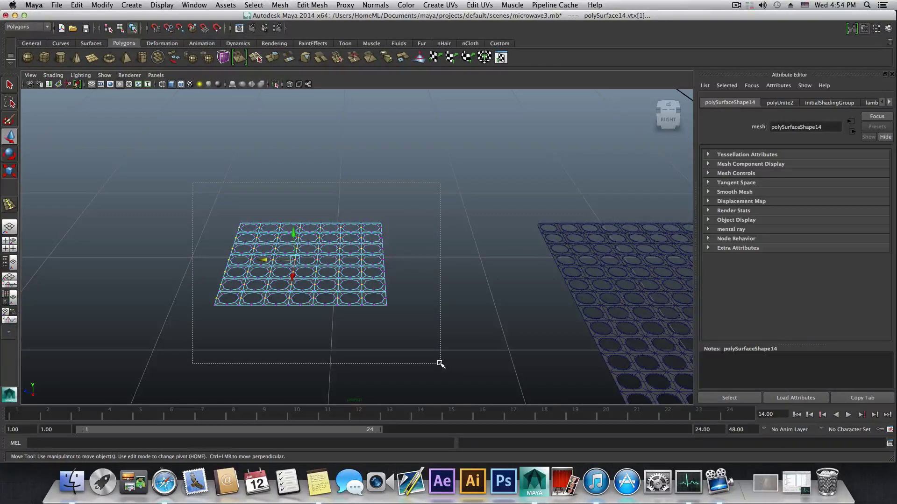
left_click_drag(440, 364, 200, 355)
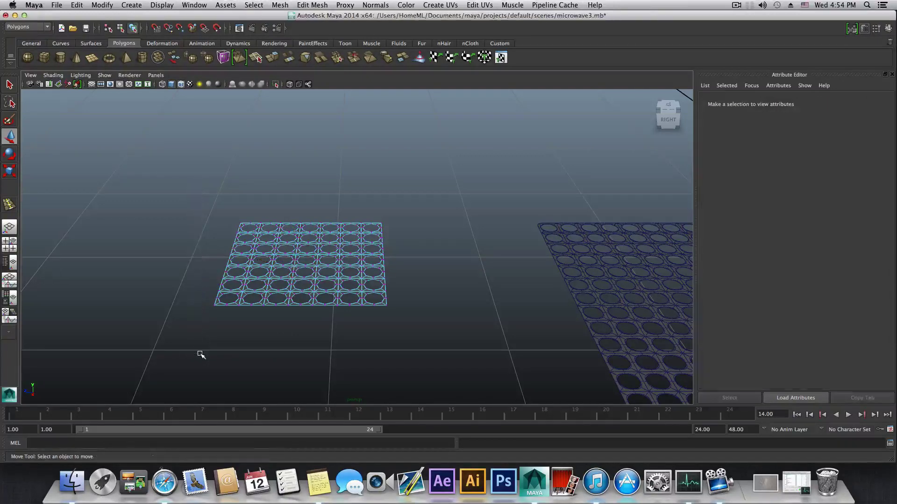
left_click_drag(240, 230, 415, 381)
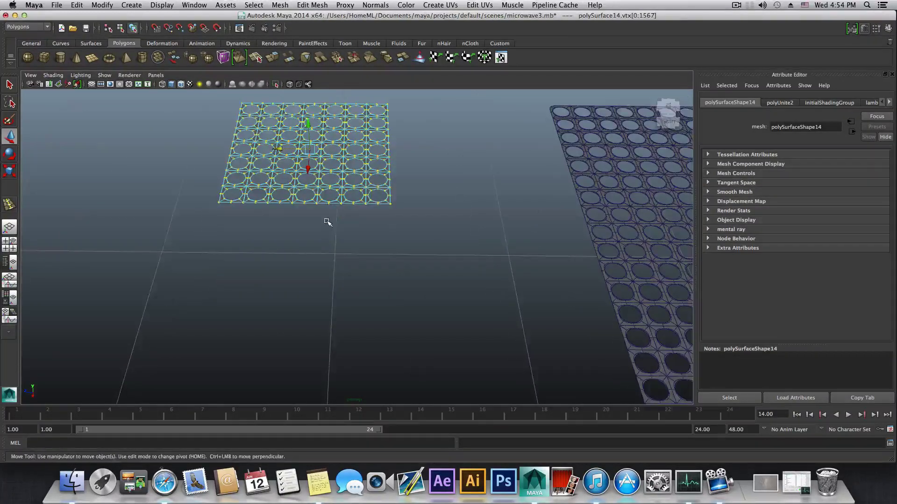
middle_click_drag(328, 220, 371, 330, "alt")
left_click(313, 5)
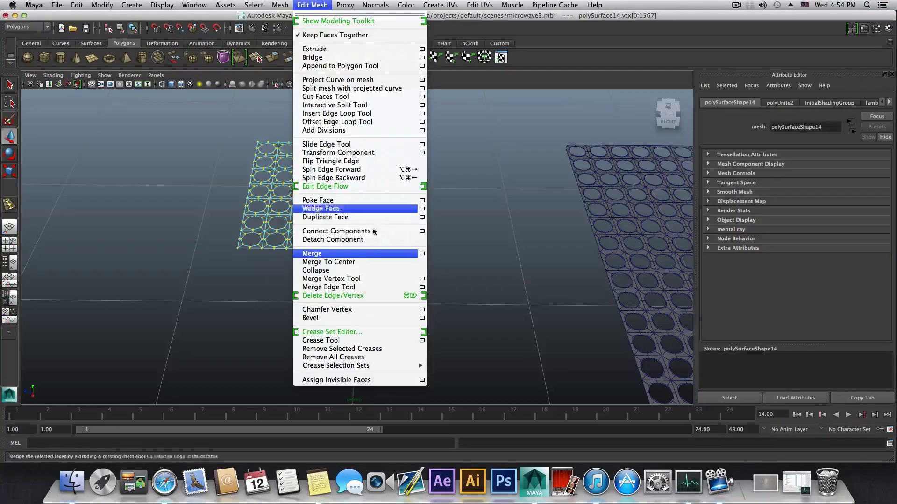
left_click(366, 254)
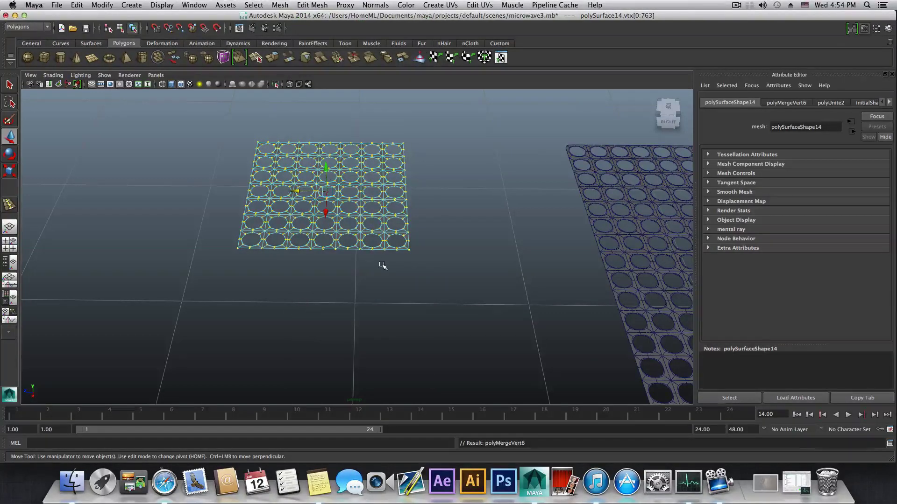
key("F8")
Move the microwave's door assembly and its inner window panel along Z away from the body, past the perforated grids
scroll(385, 263, "down", 5)
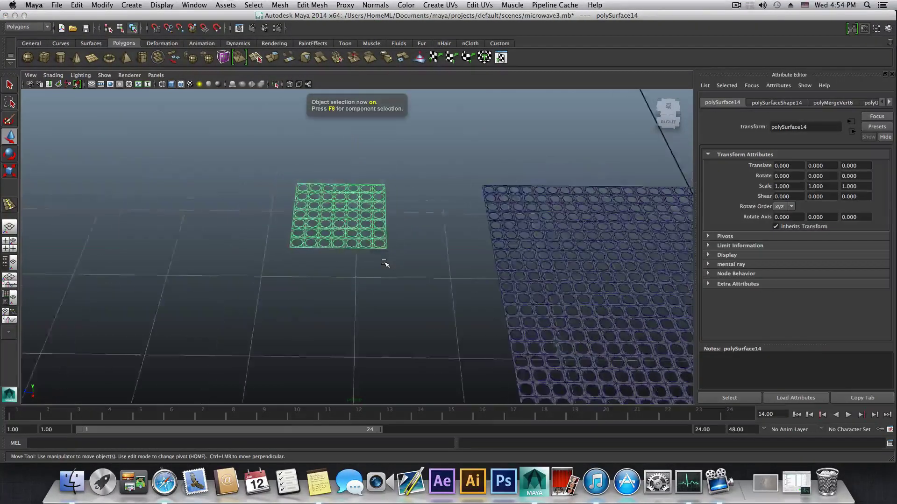
scroll(384, 262, "down", 5)
middle_click_drag(510, 275, 301, 268, "alt")
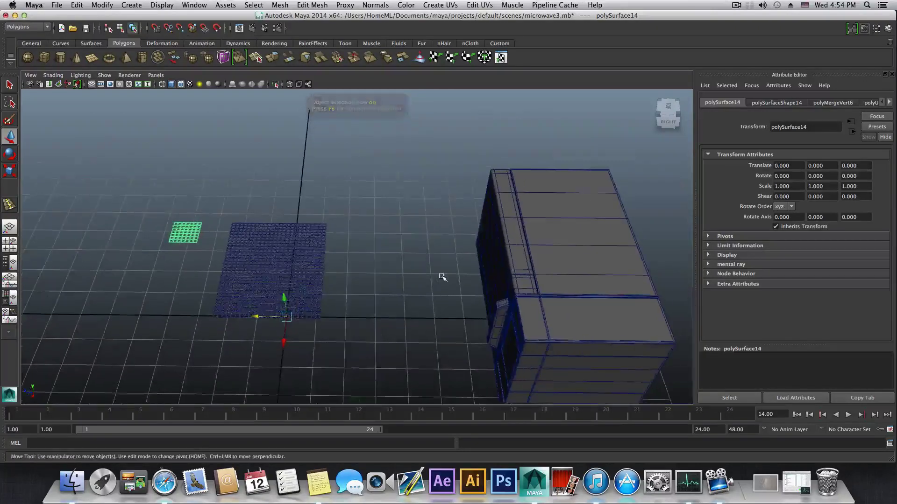
middle_click_drag(440, 275, 323, 249, "alt")
left_click_drag(322, 249, 324, 284, "alt")
left_click_drag(385, 333, 390, 331)
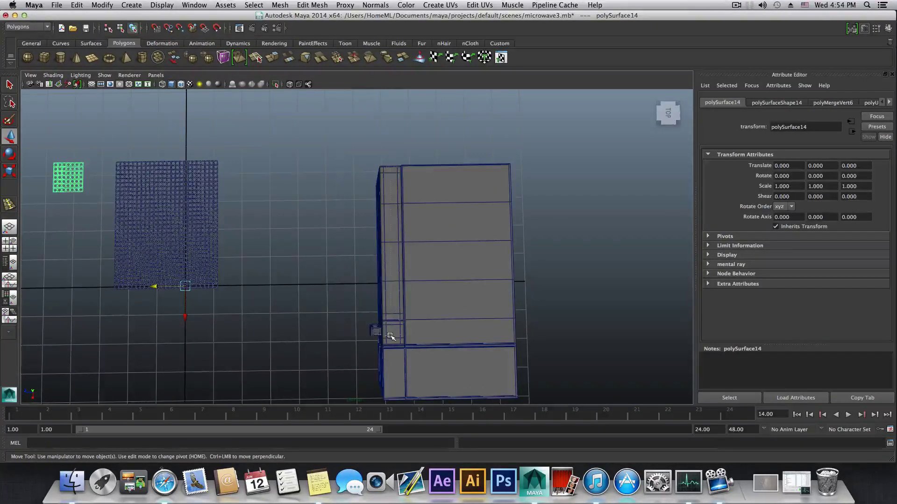
left_click_drag(410, 283, 40, 287)
middle_click_drag(163, 318, 341, 306, "alt")
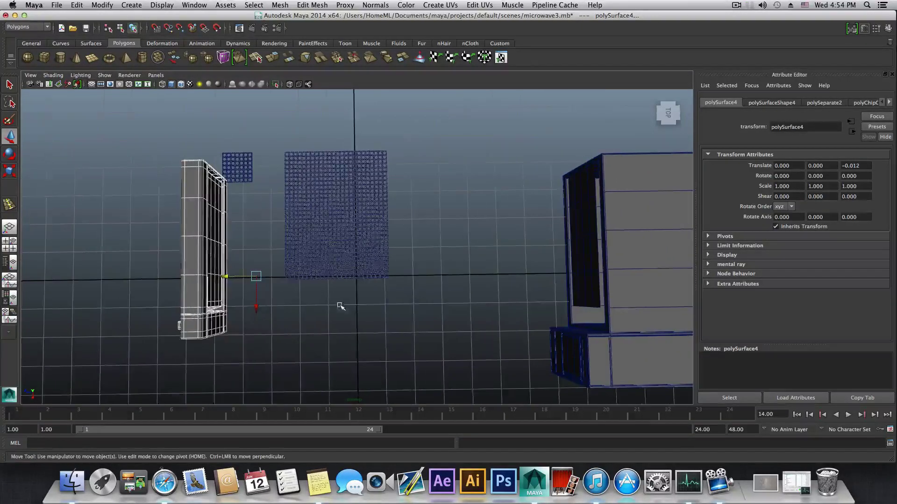
left_click_drag(227, 277, 68, 278)
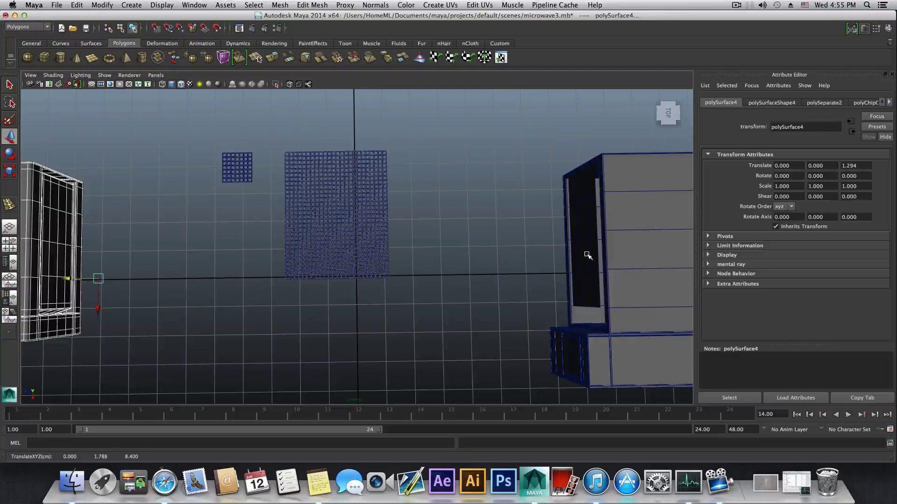
left_click(570, 254)
left_click_drag(594, 271, 68, 303)
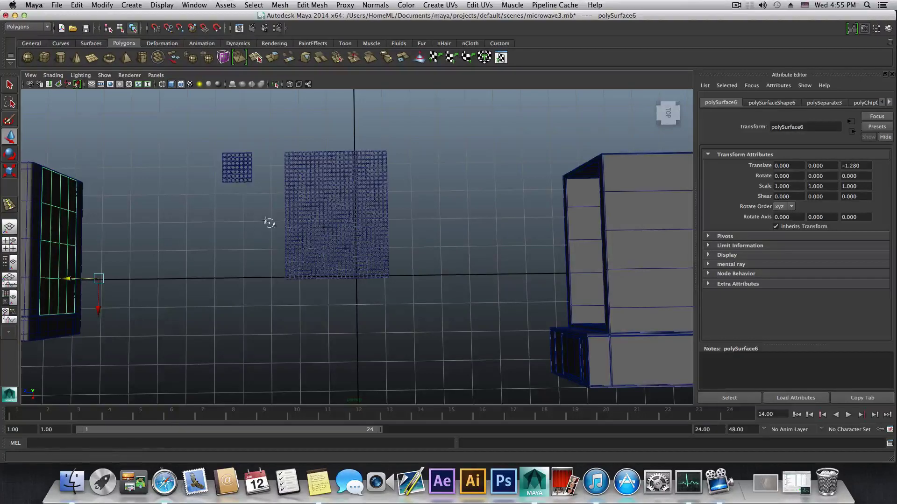
Insert a vertical edge loop on the inner side wall of the microwave body, close to the front opening
left_click_drag(268, 224, 443, 176, "alt")
middle_click_drag(288, 251, 439, 280, "alt")
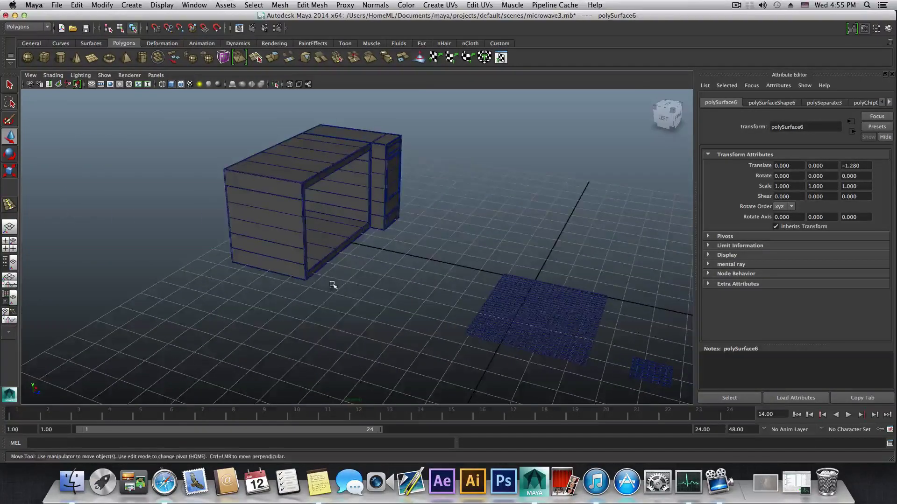
right_click_drag(334, 286, 421, 285, "alt")
right_click_drag(304, 245, 432, 320, "alt")
middle_click_drag(432, 320, 439, 383, "alt")
middle_click_drag(364, 182, 370, 310, "alt")
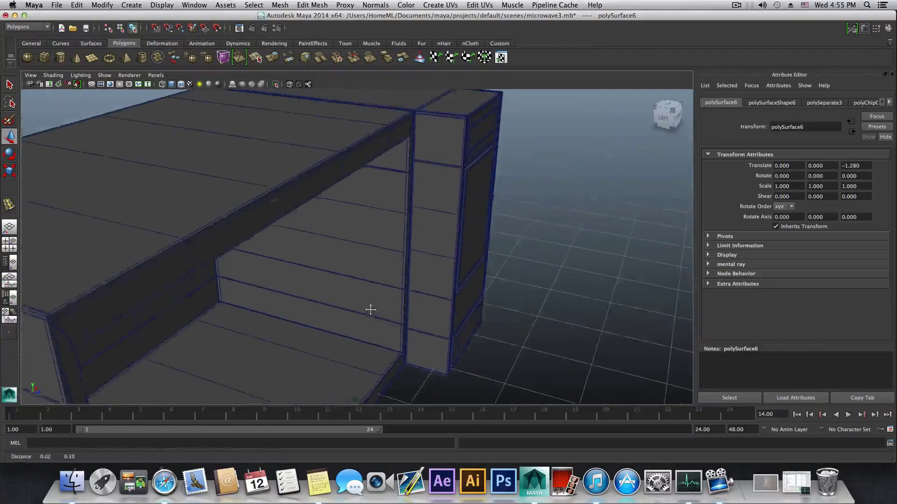
left_click_drag(371, 310, 334, 280, "alt")
middle_click_drag(300, 245, 280, 203, "alt")
right_click_drag(357, 280, 447, 301, "alt")
left_click_drag(322, 266, 280, 214, "alt")
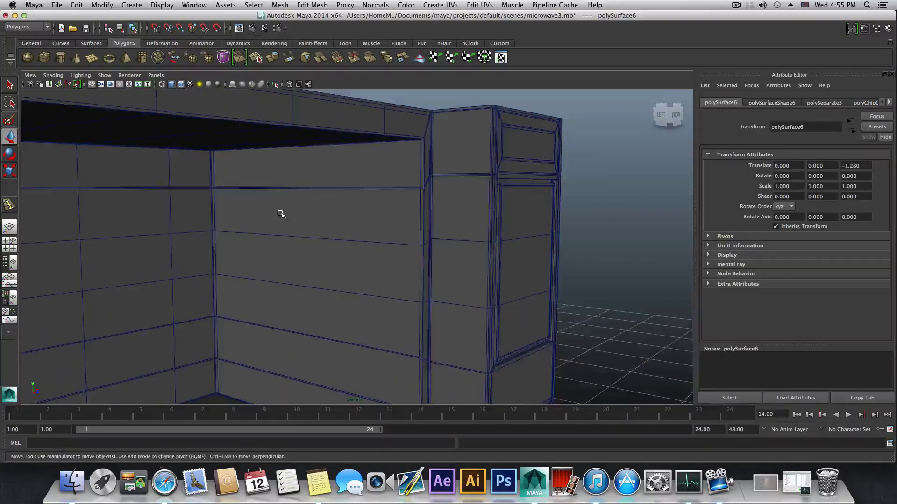
right_click_drag(285, 217, 372, 251, "alt")
middle_click_drag(372, 250, 327, 215, "alt")
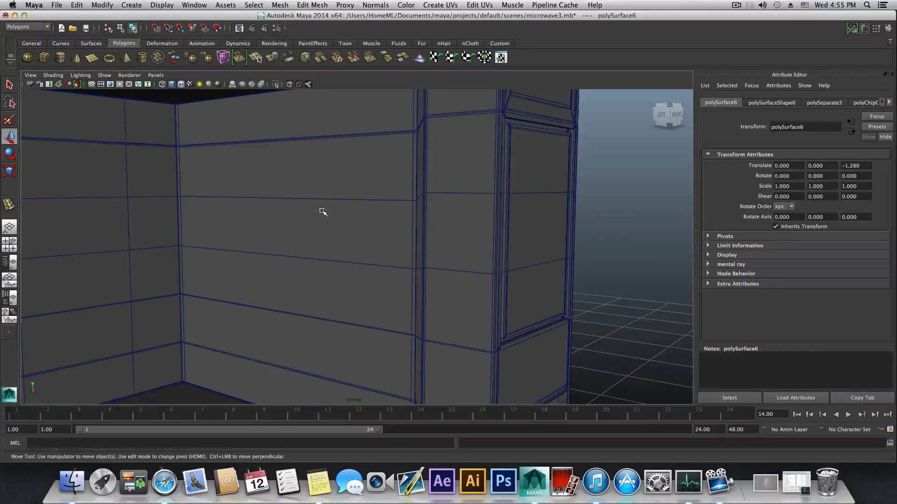
left_click(349, 223)
key("F8")
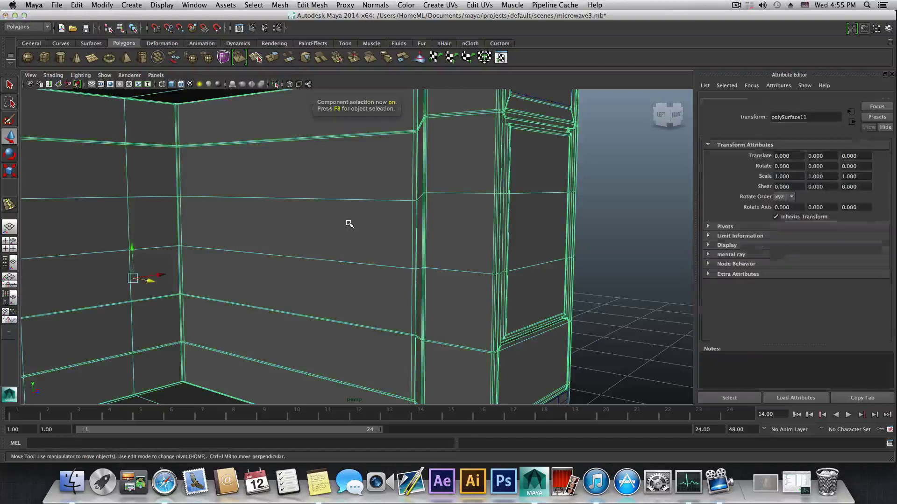
key("F8")
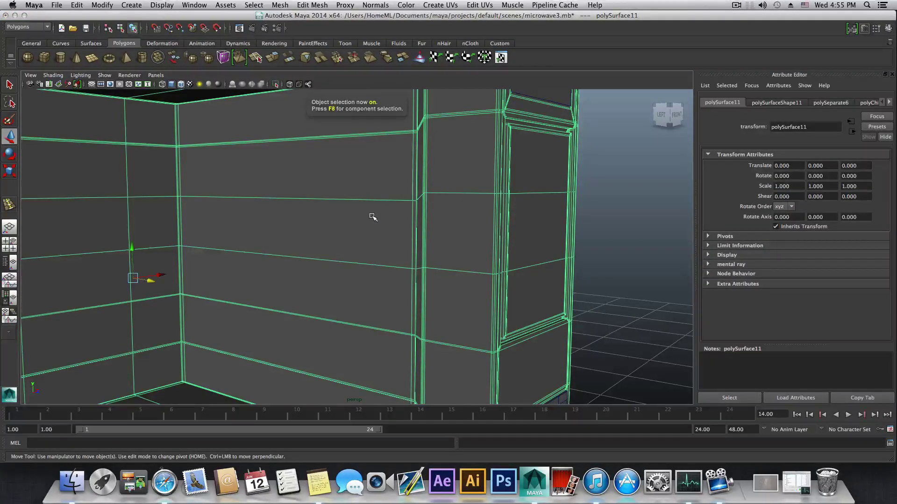
right_click_drag(372, 218, 343, 233, "shift")
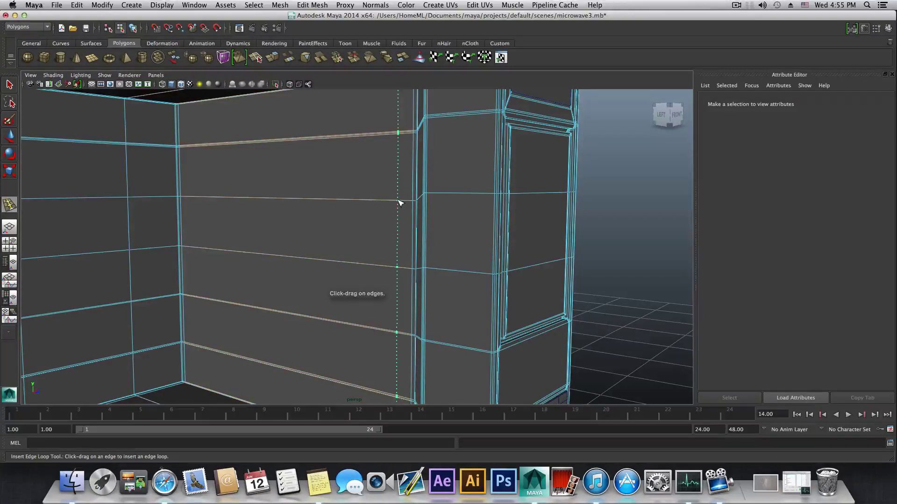
left_click_drag(403, 202, 402, 200)
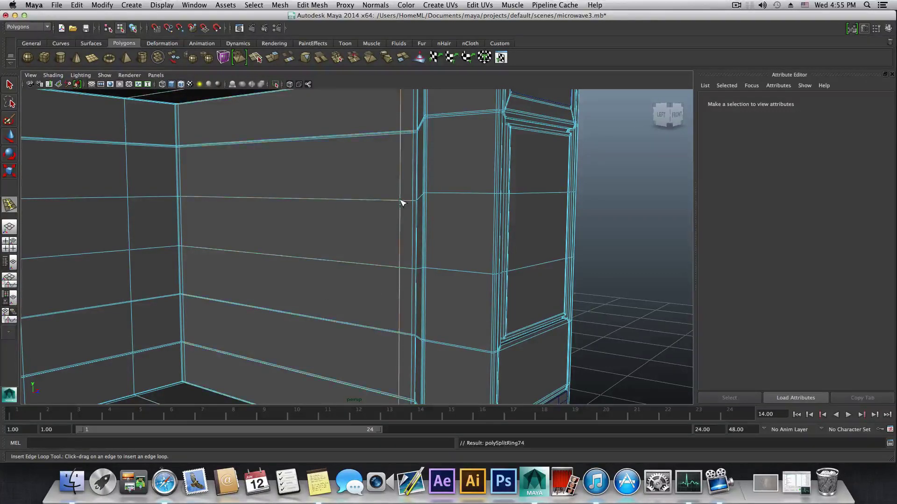
Insert three more vertical edge loops across the cavity's depth, spacing two along the side walls and placing one near the back wall
left_click_drag(346, 201, 343, 199)
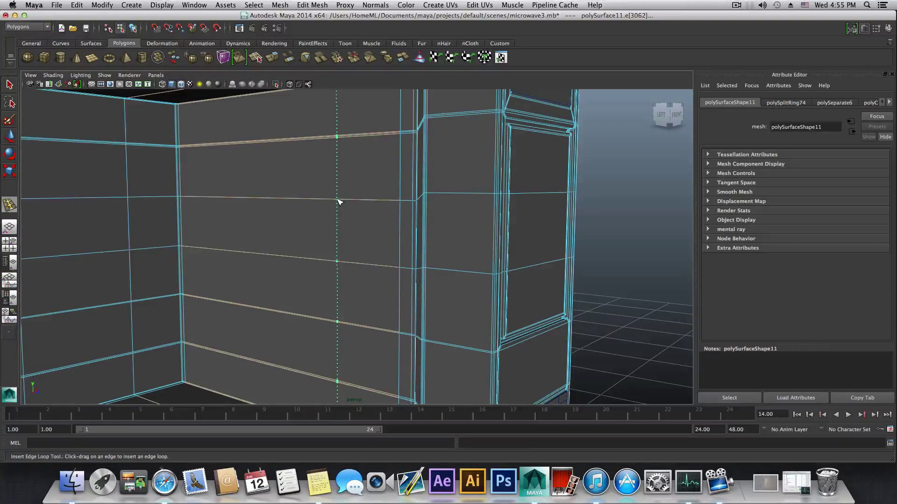
left_click_drag(338, 200, 338, 200)
middle_click_drag(337, 205, 495, 216, "alt")
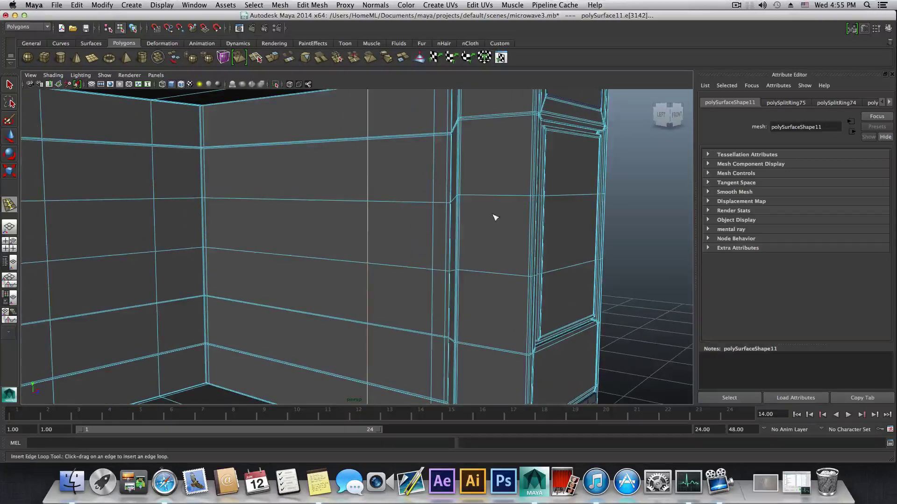
right_click_drag(397, 237, 252, 229, "alt")
right_click_drag(467, 224, 257, 242, "alt")
mouse_move(331, 243)
left_mouse_down("alt")
mouse_move(234, 242)
mouse_move(400, 232)
mouse_move(230, 217)
left_mouse_up("alt")
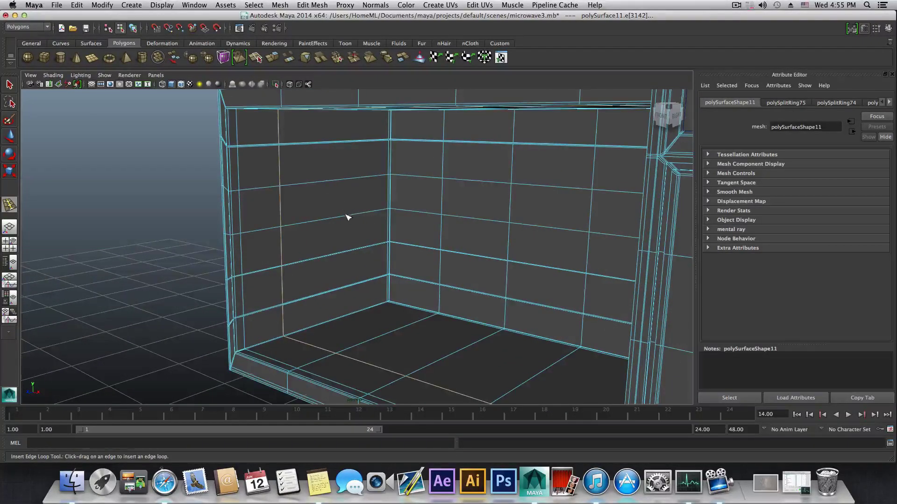
left_click_drag(348, 217, 381, 214)
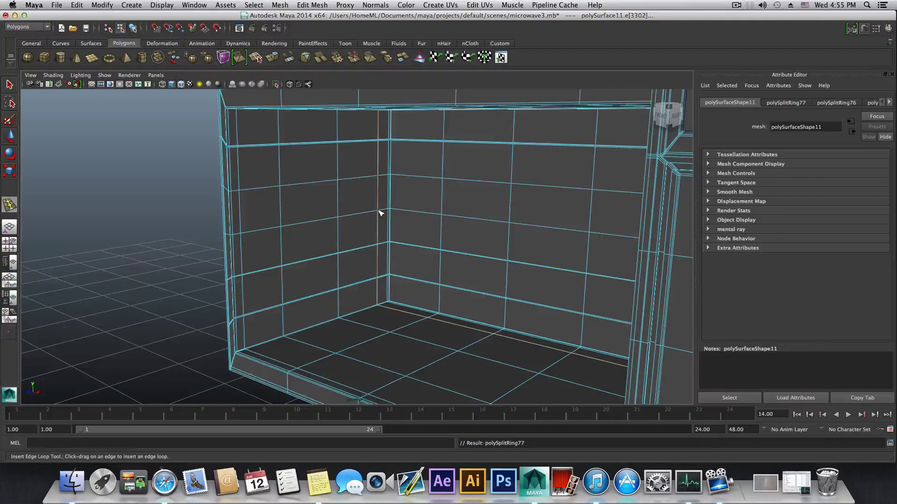
Center the pivot of the small perforated block and move it along Z to about -10.36, next to the microwave body
scroll(205, 290, "down", 10)
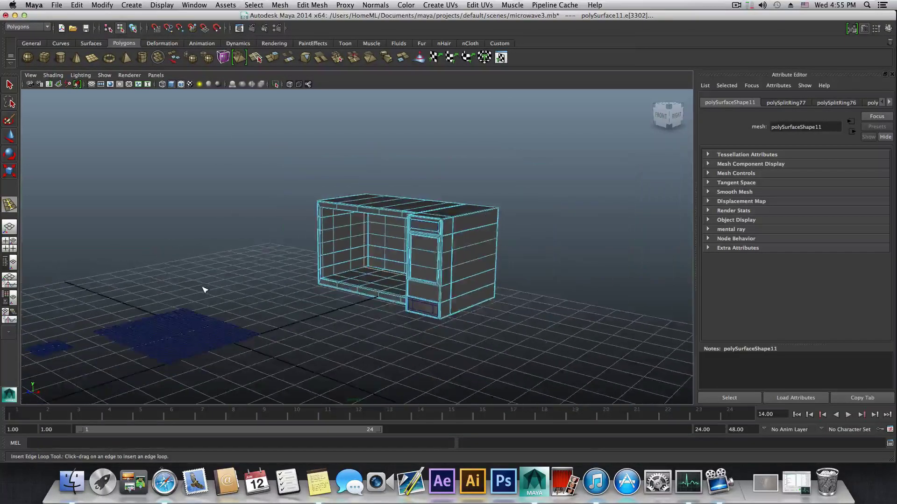
left_click_drag(204, 291, 220, 322, "alt")
left_click(9, 85)
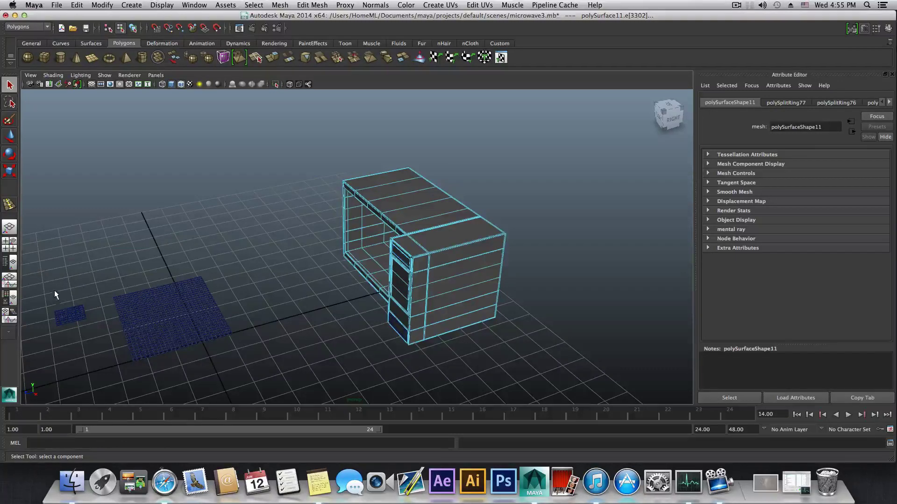
left_click_drag(54, 290, 79, 333)
key("F8")
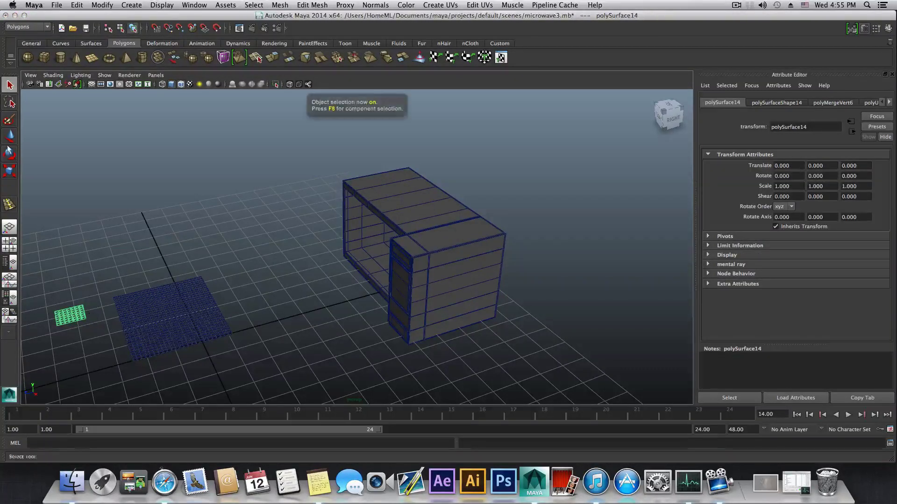
left_click(10, 139)
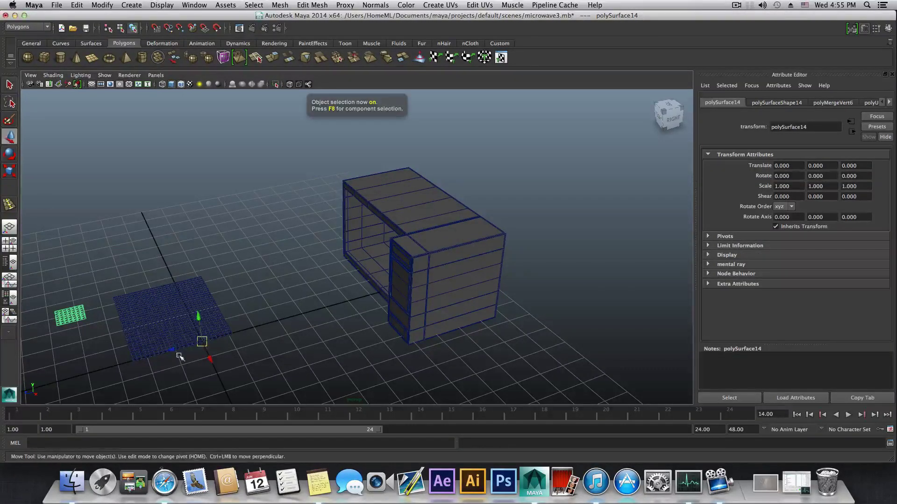
left_click(101, 5)
left_click(117, 108)
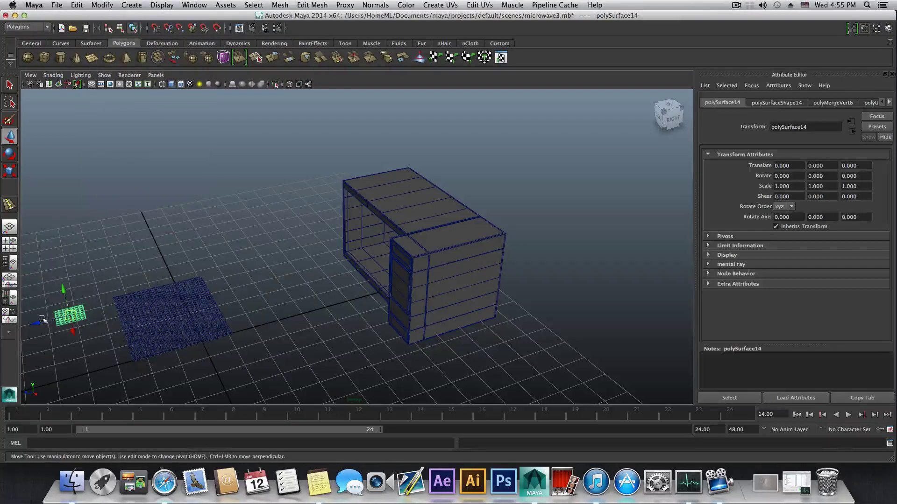
left_click_drag(41, 321, 258, 322)
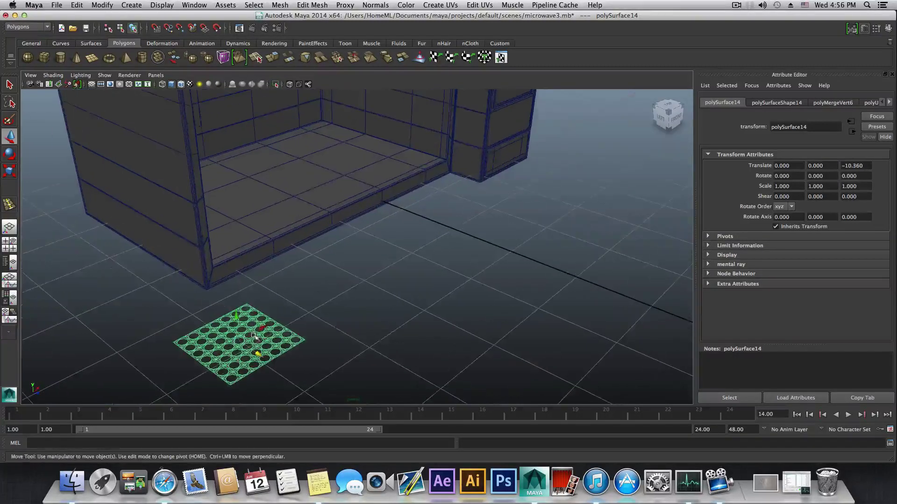
Insert supporting edge loops on the cavity's inner side wall, tight beside the front and middle vertical loops and the upper horizontal edge
middle_click_drag(306, 287, 234, 383, "alt")
left_click_drag(355, 206, 322, 231, "alt")
left_click_drag(325, 162, 312, 188, "alt")
mouse_move(312, 188)
right_mouse_down("alt")
mouse_move(341, 154)
mouse_move(323, 181)
right_mouse_up("alt")
left_click_drag(323, 181, 365, 182, "alt")
right_click_drag(318, 156, 300, 170, "shift")
left_click_drag(308, 168, 309, 170)
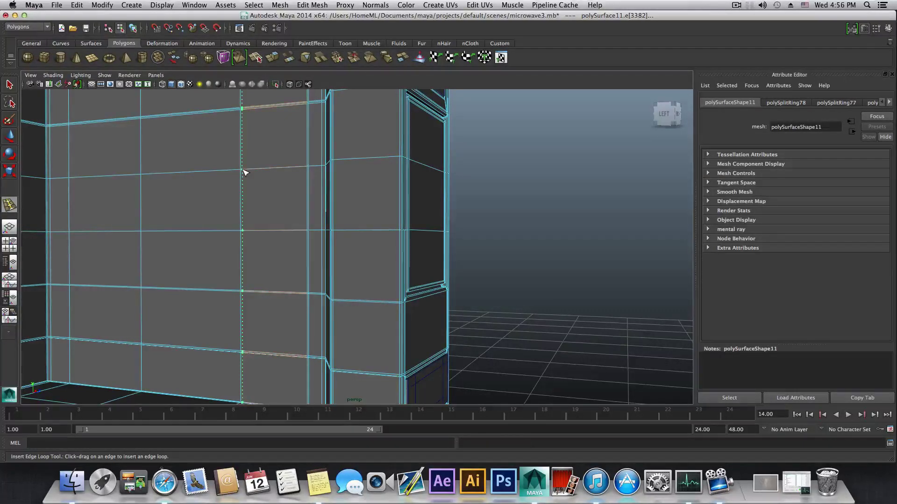
mouse_move(244, 173)
left_mouse_down()
mouse_move(244, 125)
mouse_move(242, 168)
left_mouse_up()
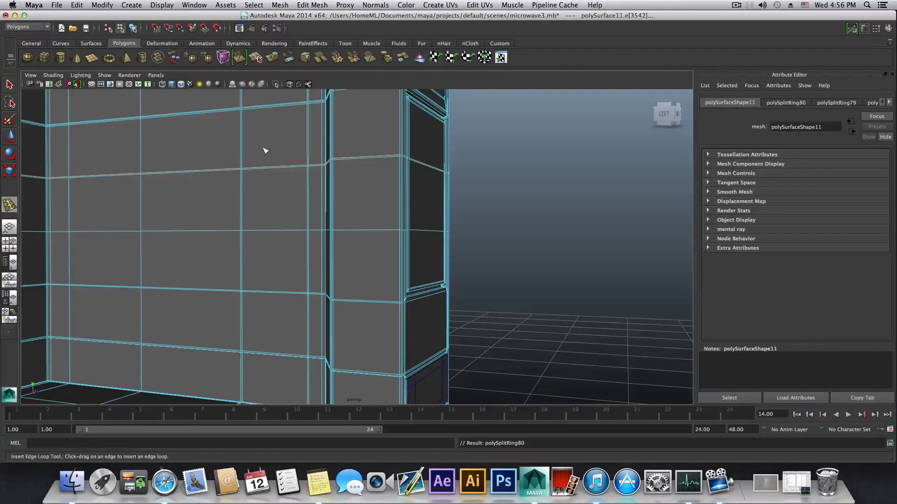
Delete the upper inner side-wall face of the cavity near the front opening to make room for the perforated grid
mouse_move(290, 131)
right_mouse_down()
mouse_move(292, 150)
mouse_move(294, 140)
right_mouse_up()
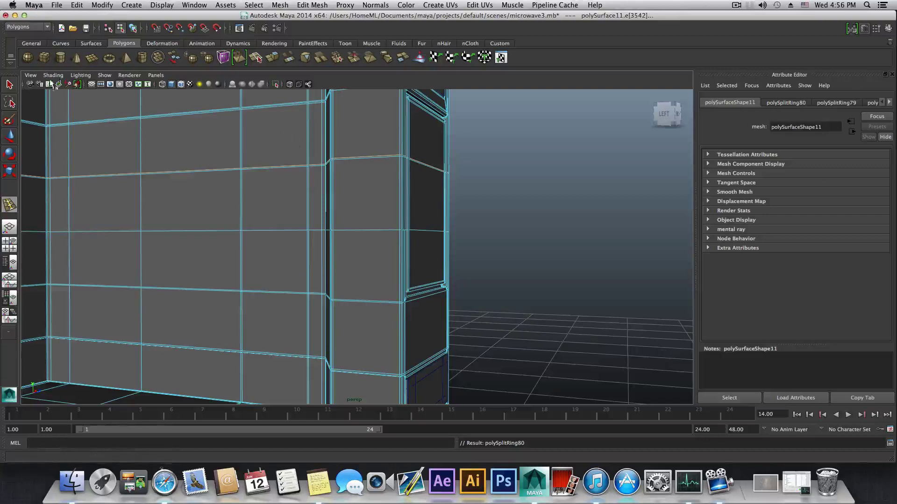
left_click(10, 86)
left_click(277, 140)
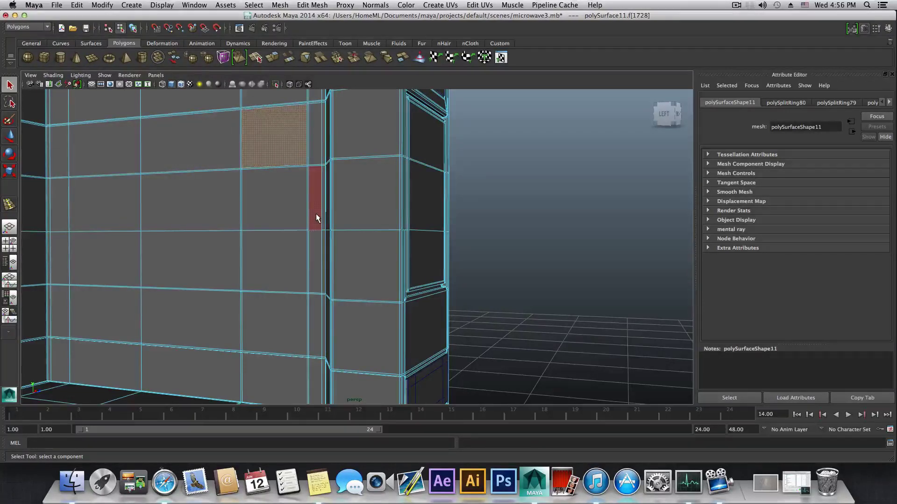
key("ctrl+z")
Rotate the small perforated grid 90 degrees about Z so it stands upright
left_click_drag(318, 212, 296, 233, "alt")
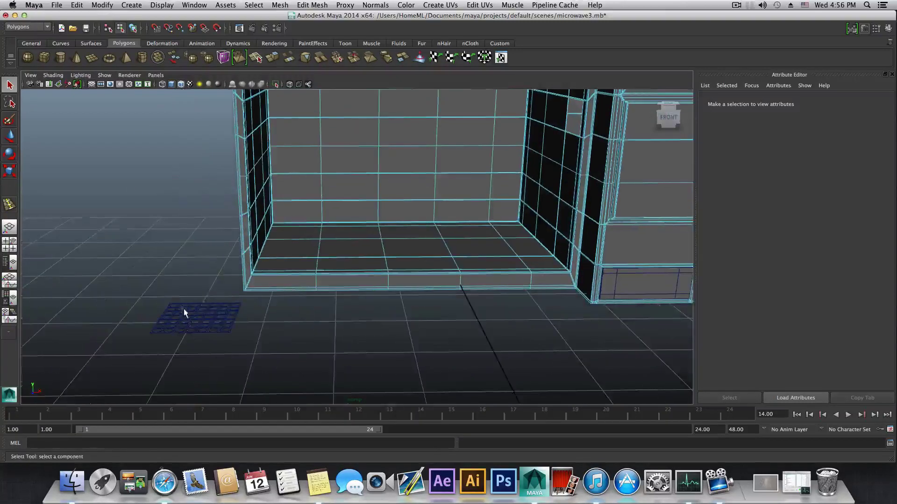
left_click(211, 325)
key("F8")
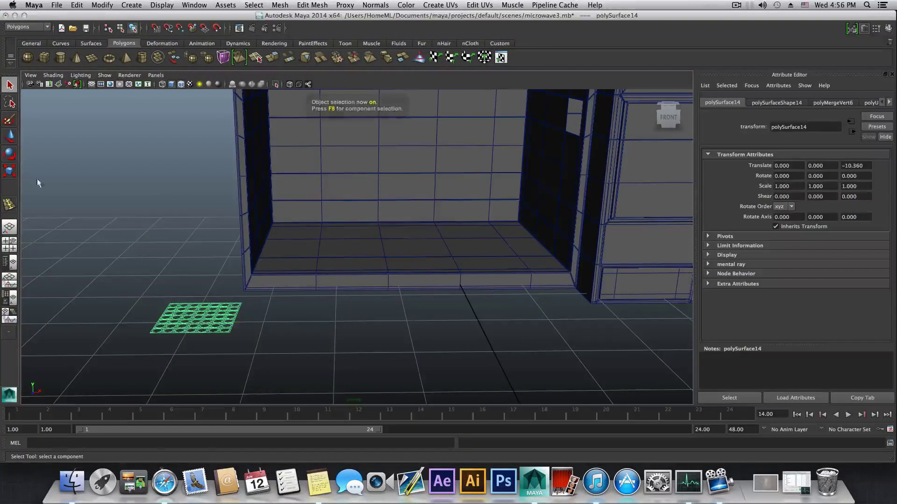
key("e")
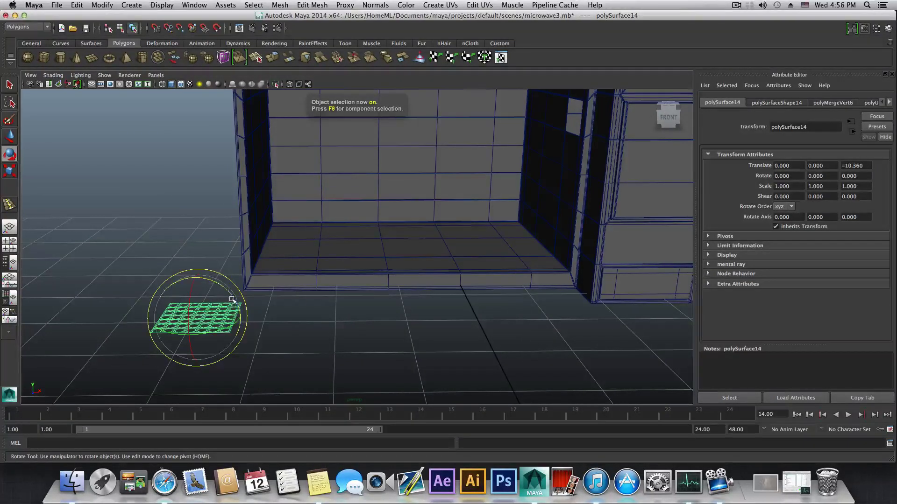
left_click_drag(233, 299, 179, 289)
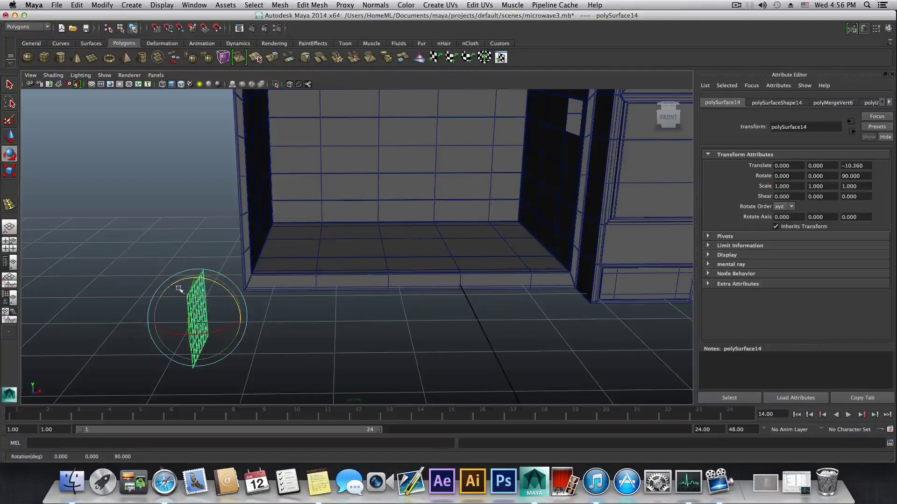
Scale the perforated grid uniformly to about 0.672 and move it to about X 5.716, Y 2.428, Z -12.181 beside the wall opening
left_click(10, 136)
left_click_drag(226, 323, 464, 349)
right_click_drag(465, 349, 345, 321, "alt")
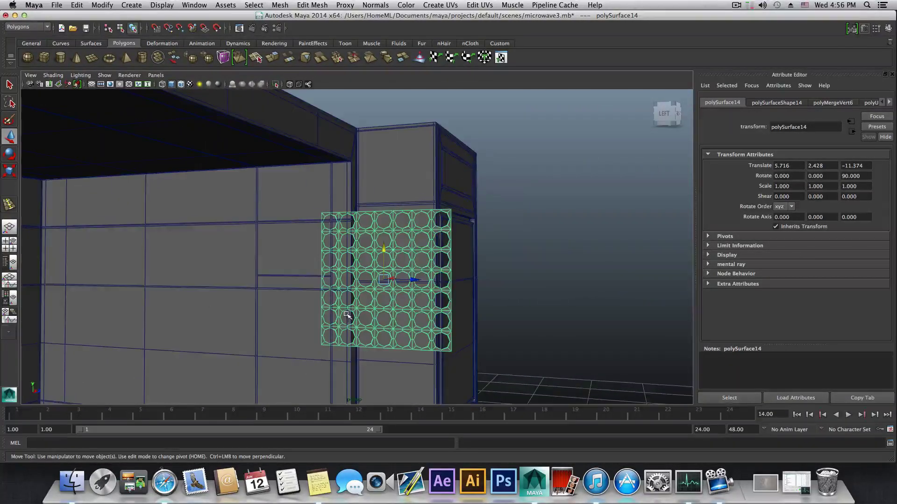
key("e")
key("r")
left_click_drag(383, 279, 351, 286)
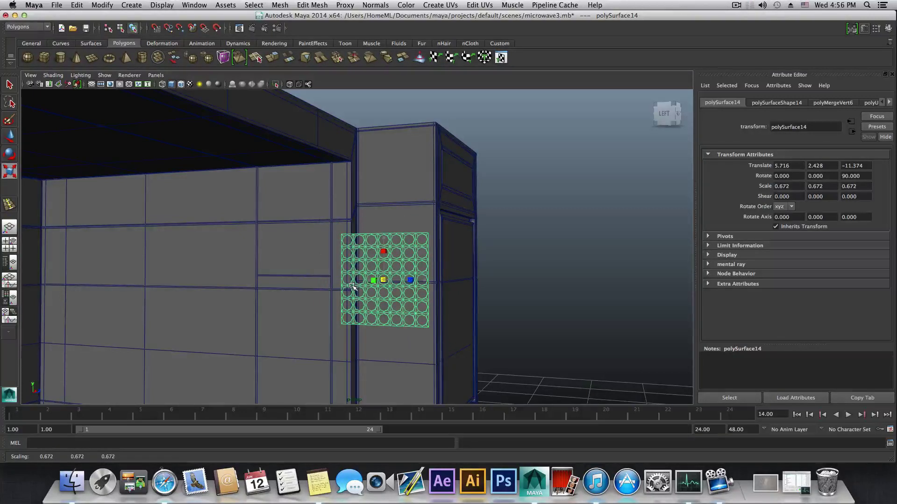
key("w")
left_click_drag(417, 281, 318, 279)
scroll(318, 279, "up", 10)
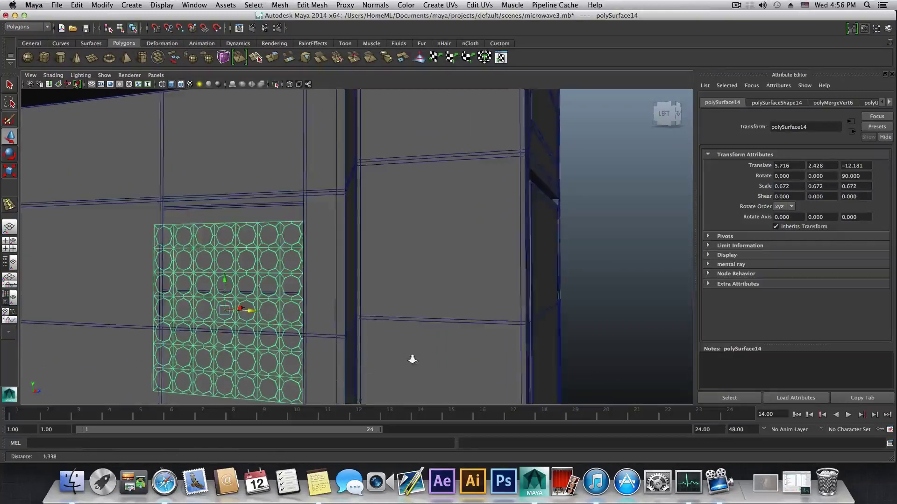
Place the grid's pivot on its upper front corner and snap that corner to the matching corner of the wall opening
middle_click_drag(311, 336, 328, 293, "alt")
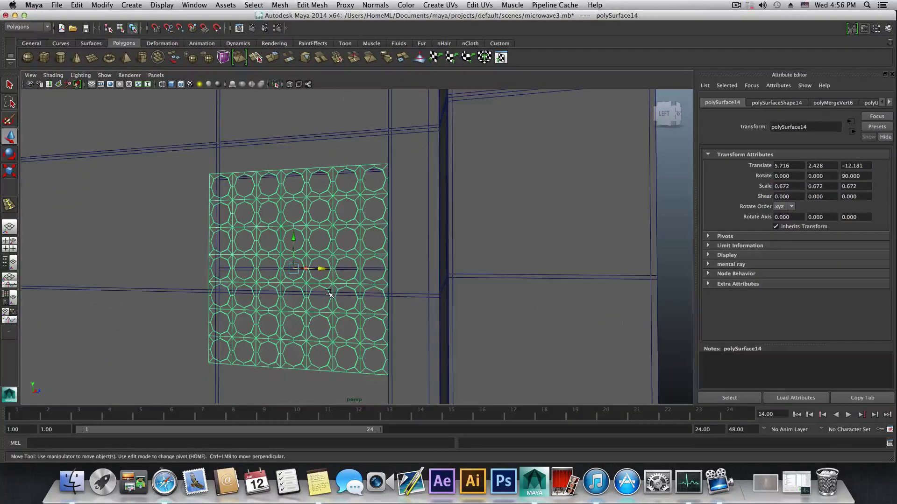
key("Home")
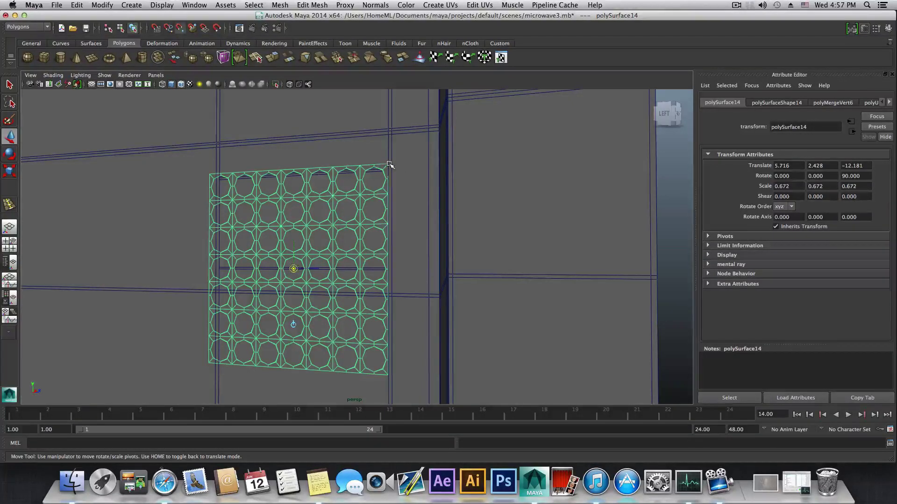
middle_click_drag(389, 164, 390, 163)
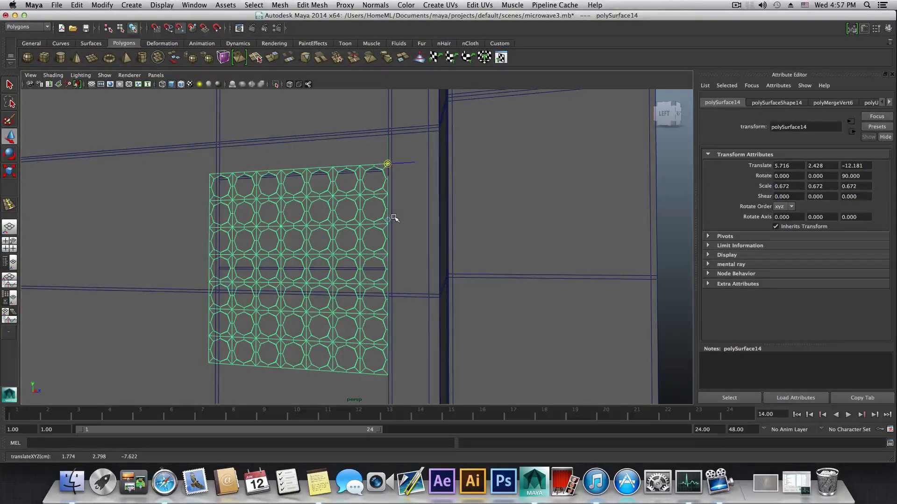
key("Home")
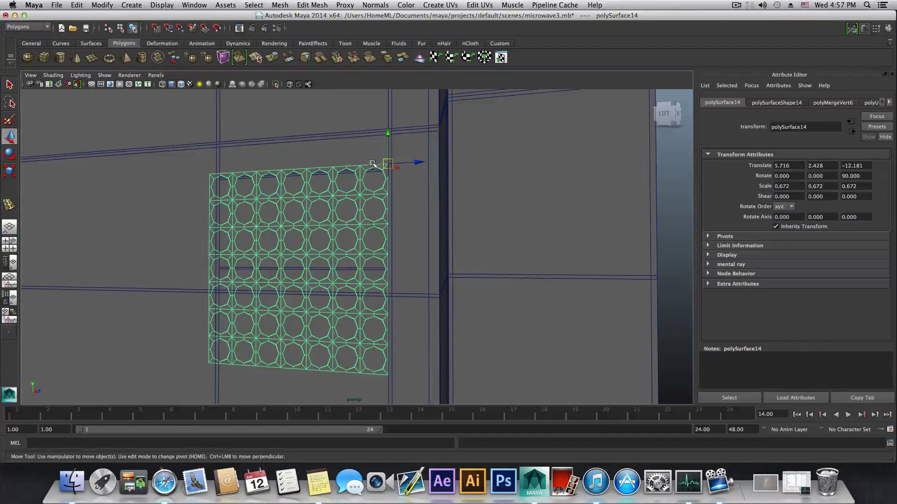
key("v")
left_click_drag(389, 164, 388, 153)
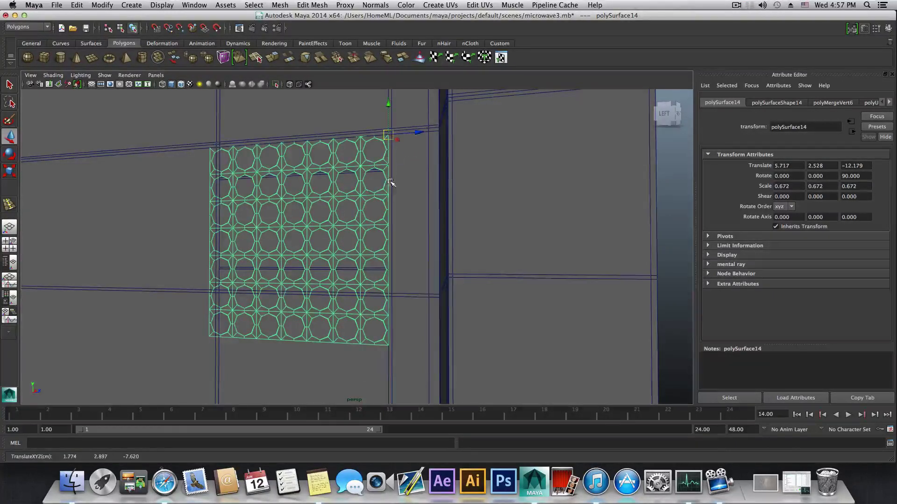
Scale the grid uniformly to about 0.631 to match the opening's width, then reduce only its X scale to about 0.566
left_click_drag(386, 194, 401, 192, "alt")
middle_click_drag(364, 226, 404, 221, "alt")
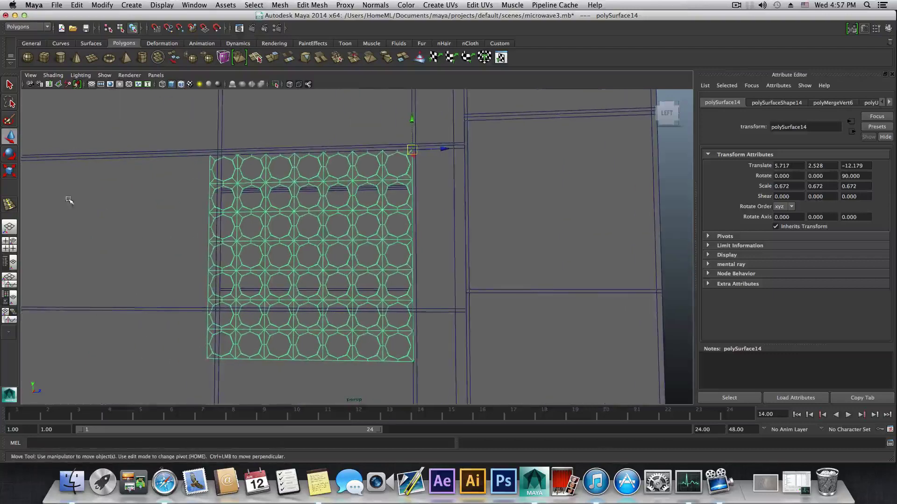
left_click(10, 171)
left_click_drag(411, 151, 394, 168)
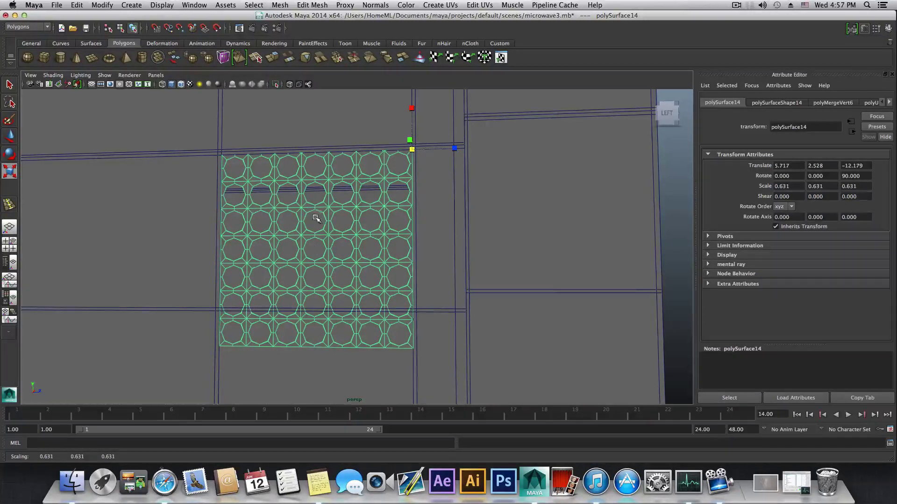
mouse_move(412, 109)
left_mouse_down()
mouse_move(412, 116)
mouse_move(413, 102)
left_mouse_up()
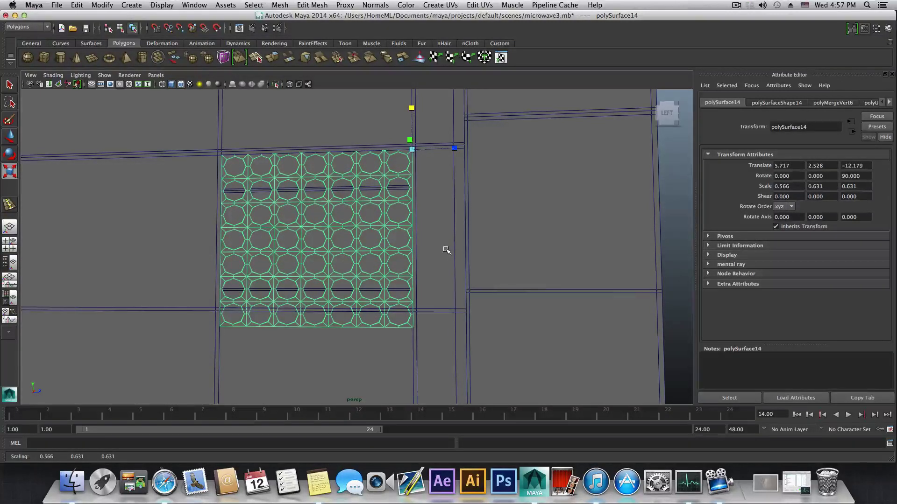
Move the double horizontal edge loop along the opening's lower side down to line up with the grid's bottom edge
right_click_drag(446, 250, 448, 226)
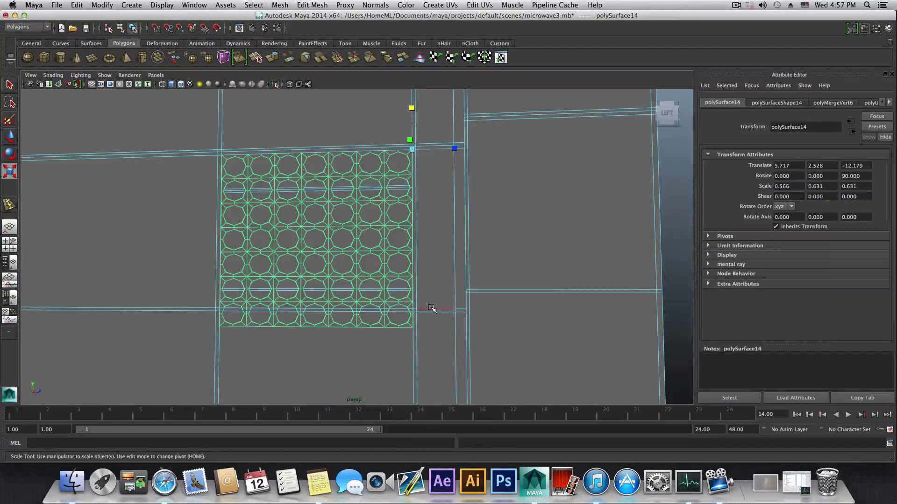
left_click(431, 308)
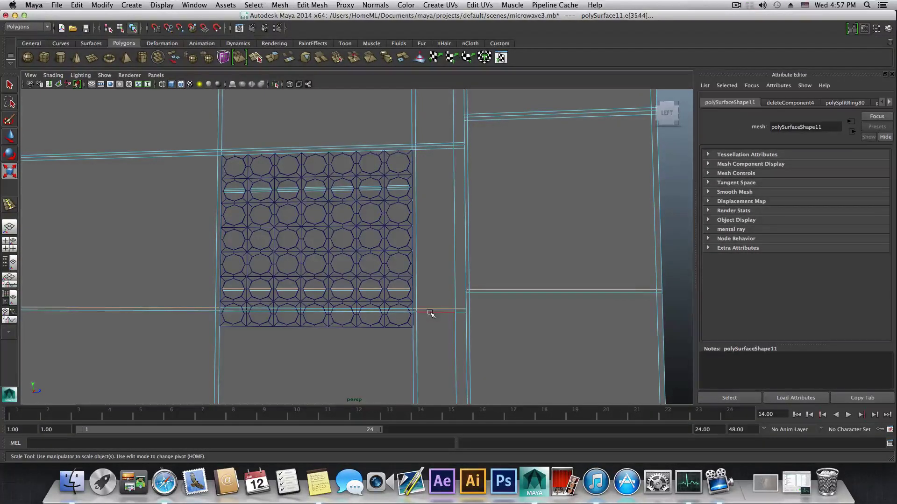
double_click(430, 312)
key("w")
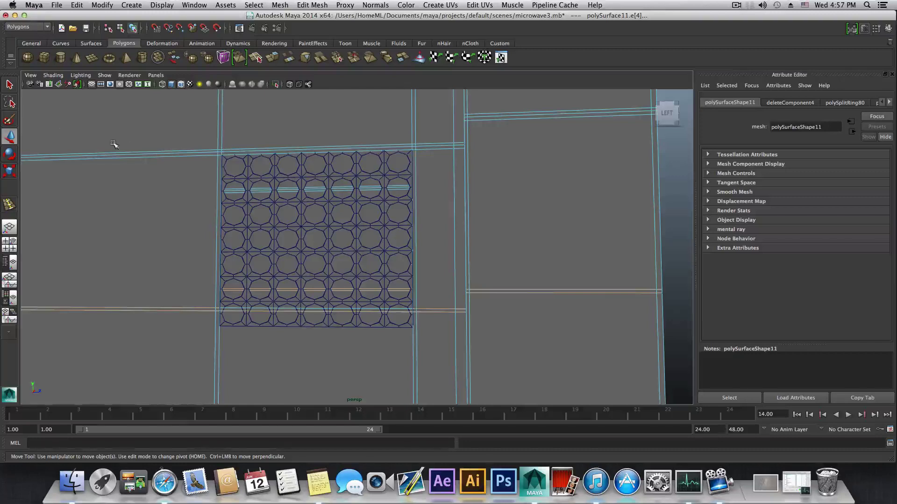
scroll(353, 279, "down", 3)
left_click_drag(546, 296, 457, 289, "alt")
scroll(456, 289, "down", 3)
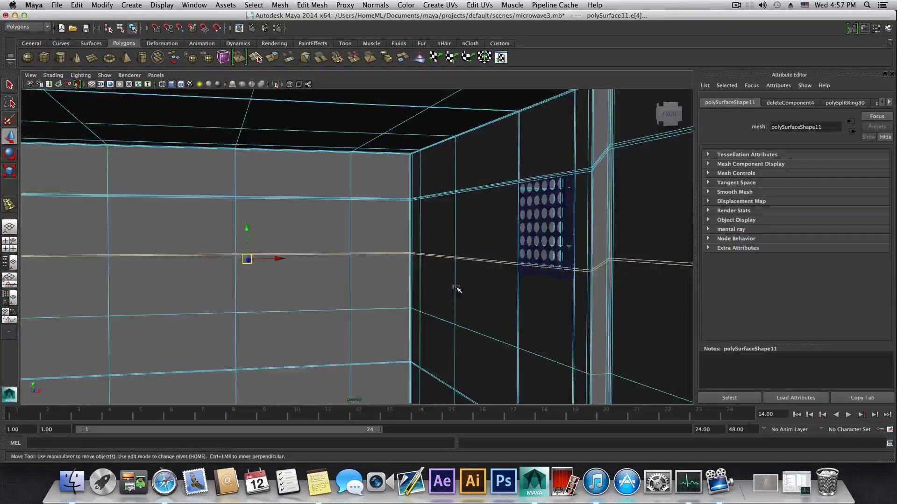
middle_click_drag(456, 288, 248, 289, "alt")
middle_click_drag(142, 258, 178, 250, "alt")
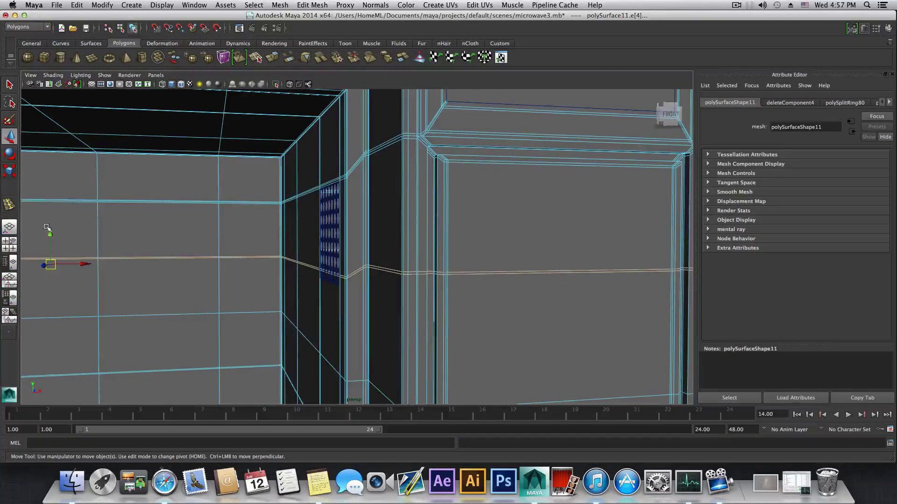
left_click_drag(47, 229, 47, 241)
left_click_drag(246, 245, 266, 232, "alt")
left_click_drag(396, 265, 180, 194, "alt")
left_click_drag(112, 204, 111, 205)
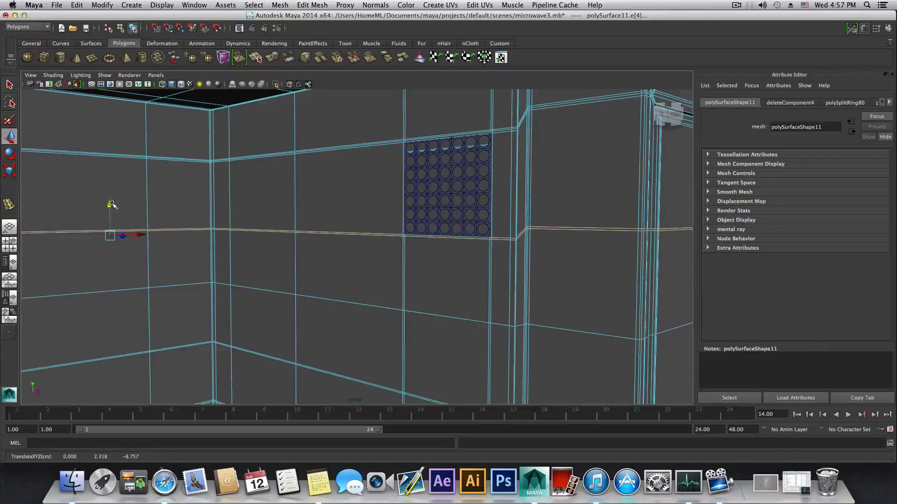
Duplicate the fitted grid and move the copy along X to about 0.677, near the cavity's opposite side wall
left_click_drag(304, 265, 268, 262, "alt")
key("F8")
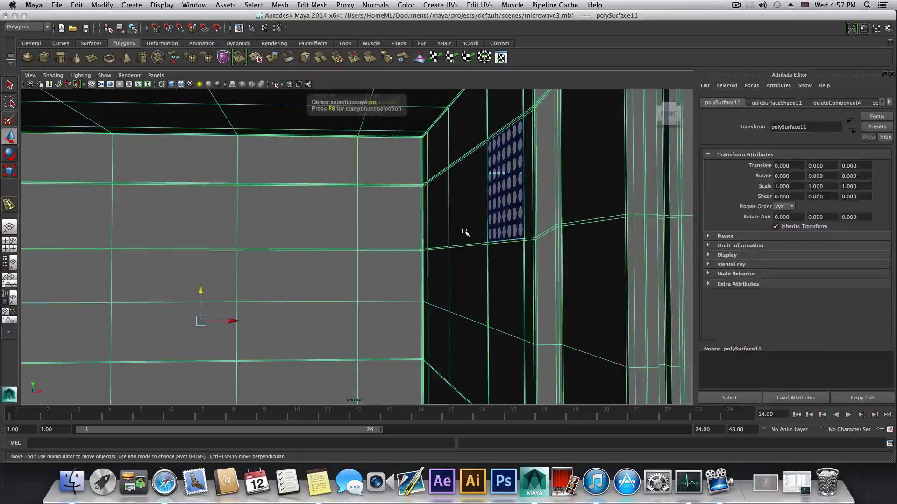
left_click(495, 207)
left_click_drag(495, 206, 448, 218, "alt")
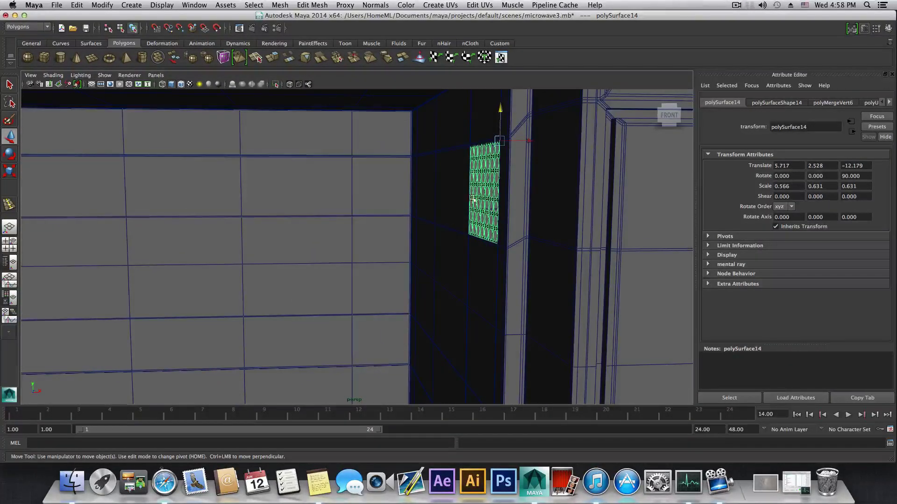
key("ctrl+d")
left_click_drag(528, 140, 44, 239)
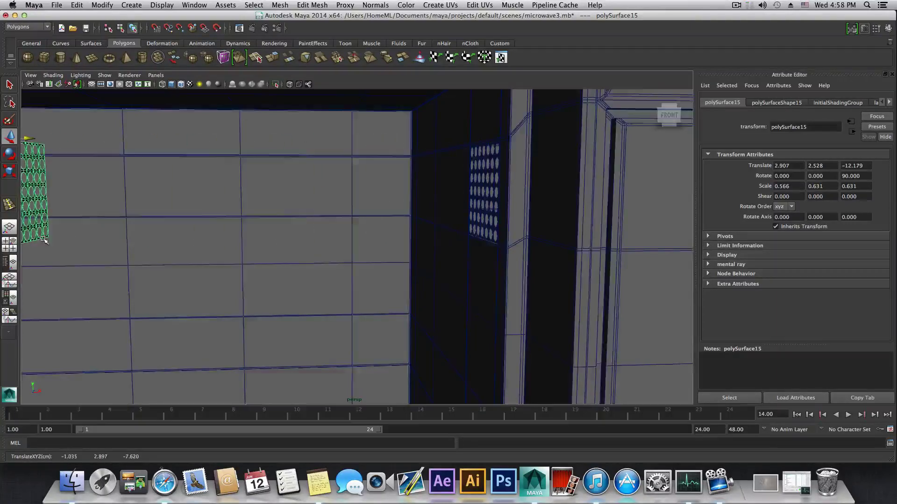
middle_click_drag(43, 239, 449, 279, "alt")
left_click_drag(450, 278, 197, 144, "alt")
left_click_drag(220, 193, 289, 175, "alt")
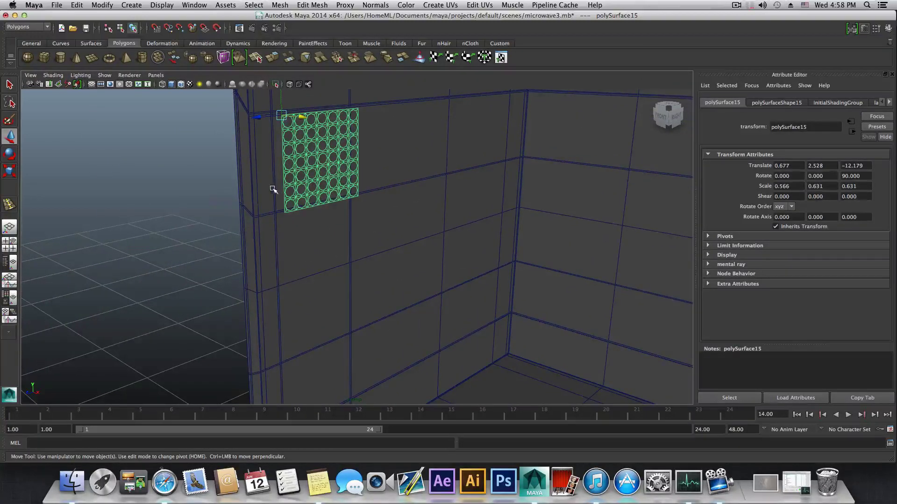
Delete the inner side-wall face behind the duplicated grid
left_click(269, 172)
right_click_drag(277, 182, 276, 196)
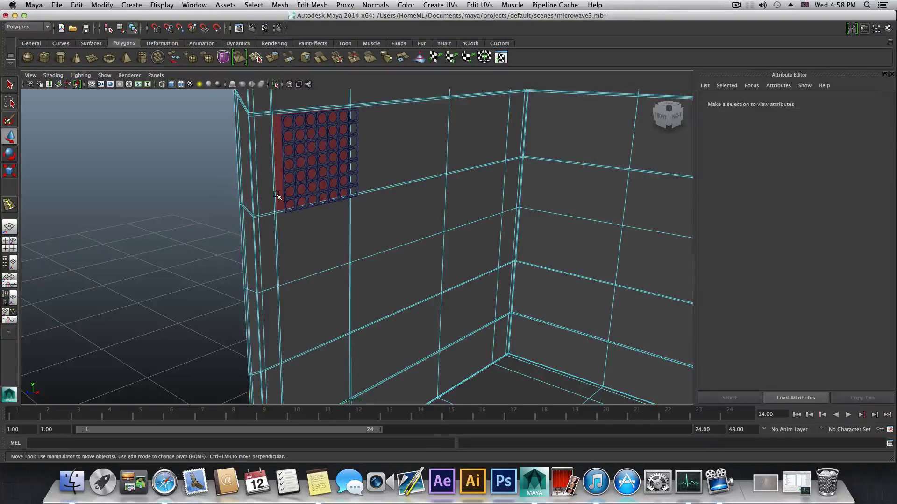
left_click(276, 195)
left_click(297, 186)
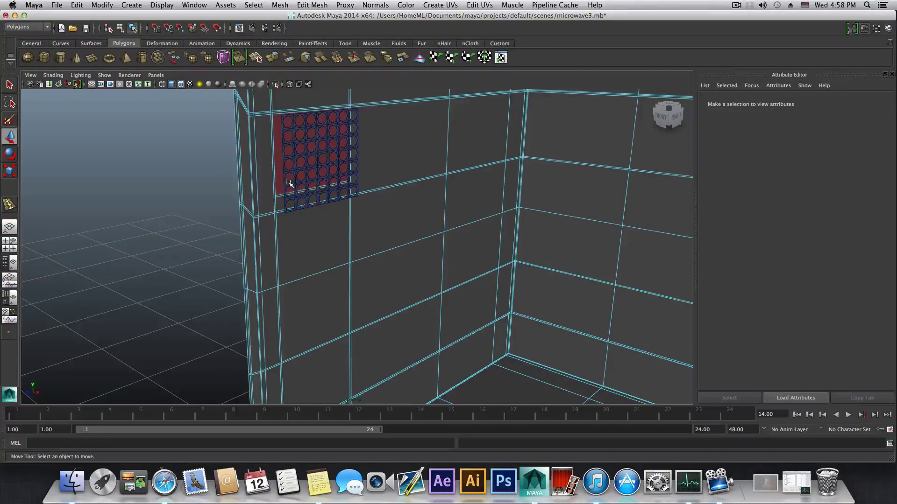
key("F8")
Move the duplicated grid along X to about 0.591 so it sits in the opposite wall's opening
left_click(290, 181)
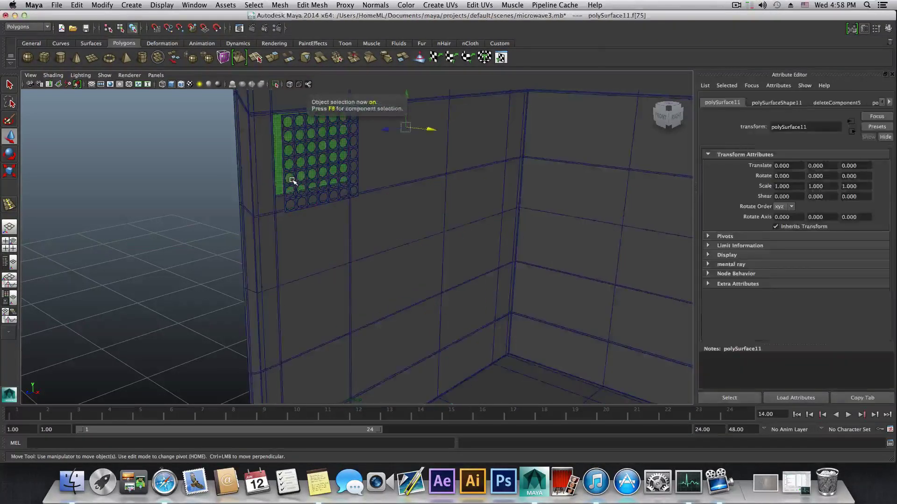
left_click(296, 194)
left_click_drag(301, 156, 224, 127, "alt")
left_click_drag(271, 179, 191, 189, "alt")
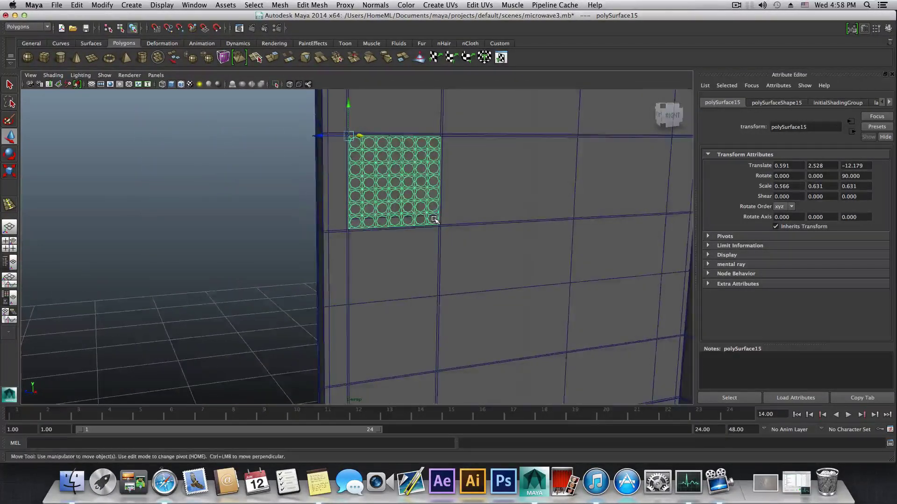
Duplicate this grid and move the copy along Z to about -14.010, deeper along the same side wall
middle_click_drag(433, 217, 214, 245, "alt")
middle_click_drag(388, 246, 306, 246, "alt")
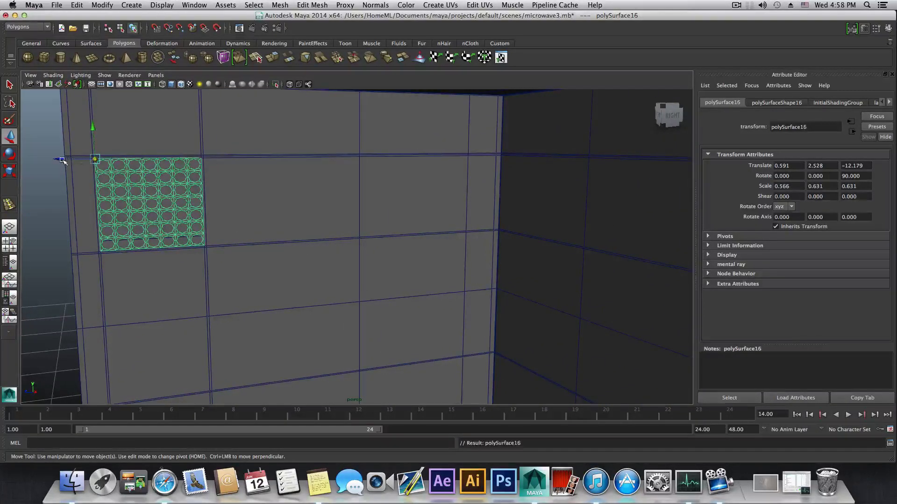
key("ctrl+d")
left_click_drag(69, 161, 325, 157)
middle_click_drag(455, 192, 340, 177, "alt")
right_click_drag(346, 206, 382, 251, "alt")
middle_click_drag(351, 214, 378, 259, "alt")
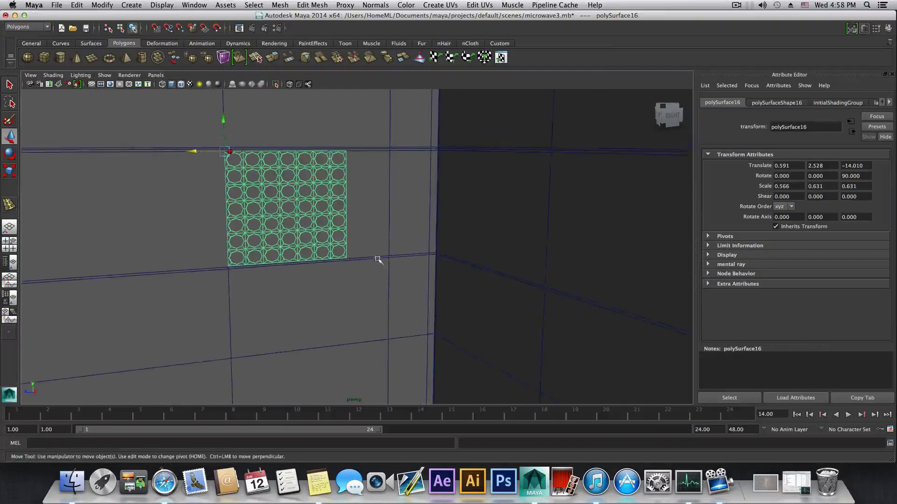
Insert two vertical edge loops in the cavity side wall, one along each side of the duplicated vent grid
key("F8")
key("F8")
left_click(363, 255)
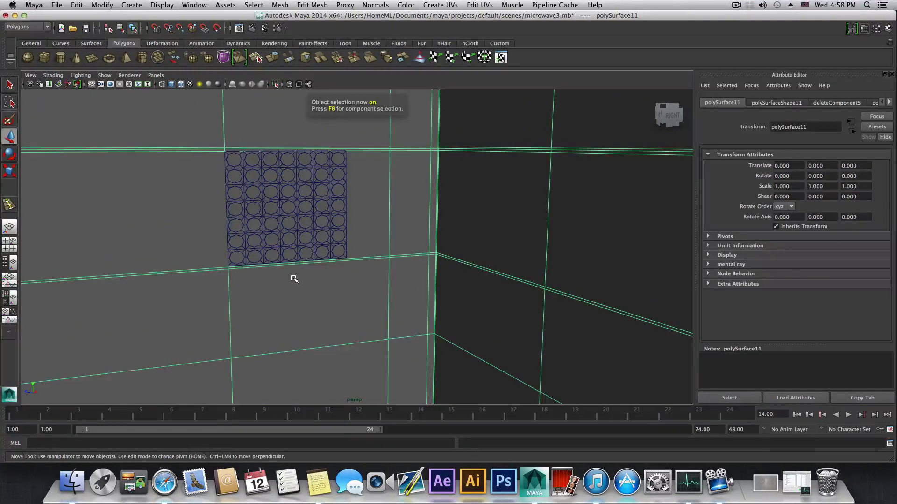
right_click_drag(294, 279, 241, 294, "shift")
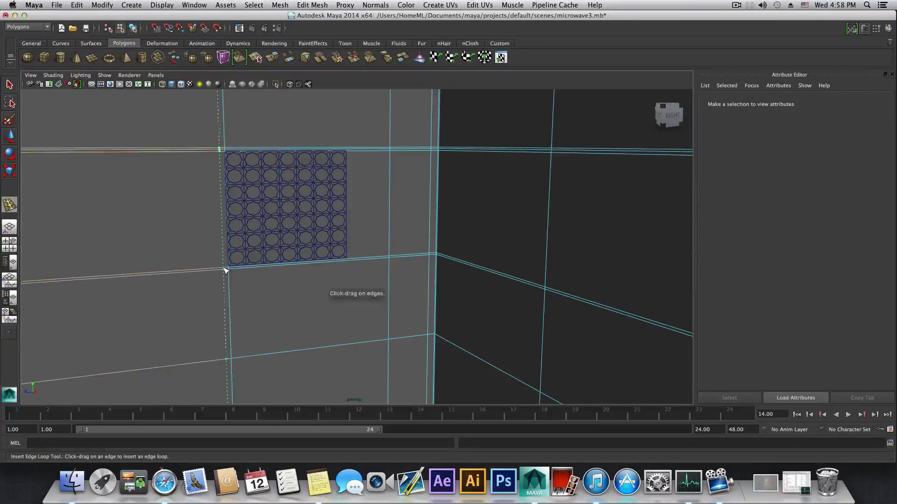
left_click(229, 270)
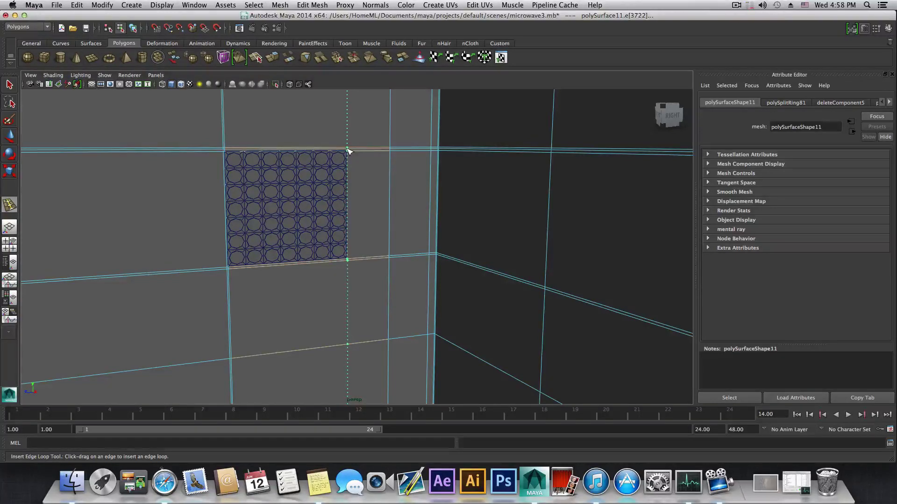
left_click(348, 150)
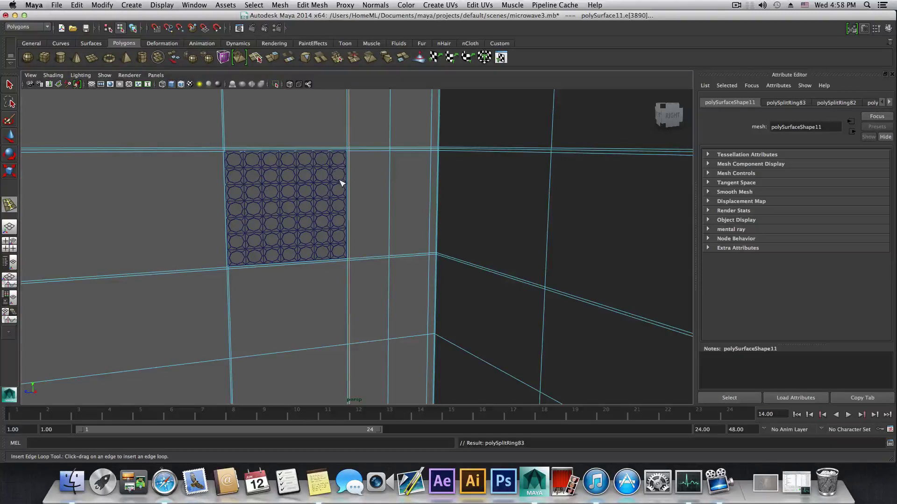
Delete the cavity side-wall face behind the duplicated vent grid
key("F8")
left_click(361, 192)
right_click_drag(361, 192, 331, 196)
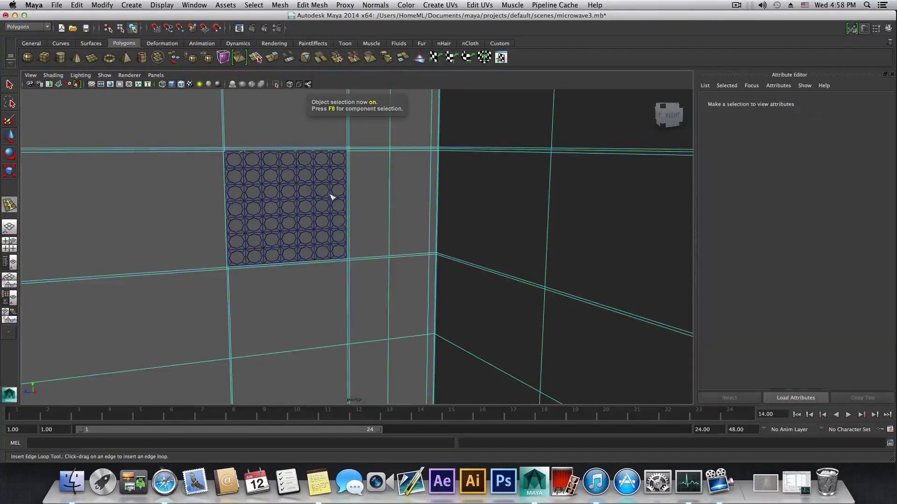
left_click(256, 193)
key("Delete")
Examine the vent grids in the cavity's inner side walls from the front and both sides
left_click_drag(256, 193, 372, 275, "alt")
right_click_drag(371, 274, 321, 242, "alt")
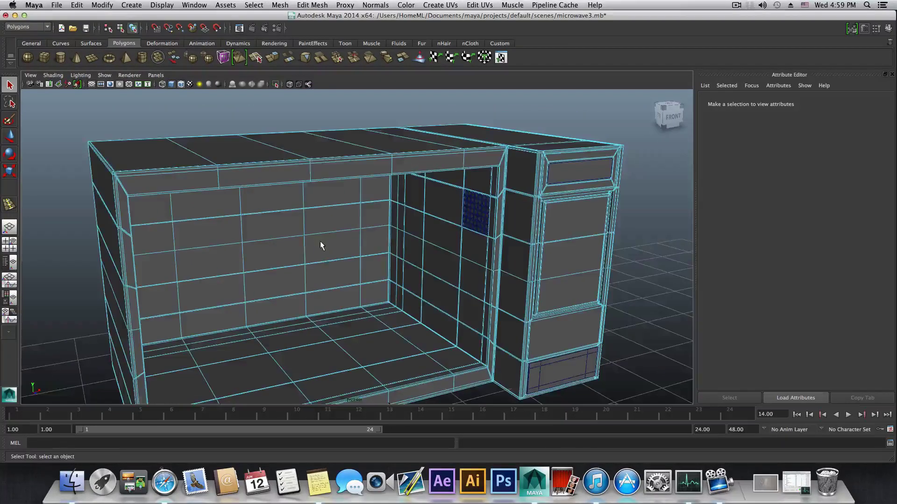
left_click_drag(321, 242, 293, 248, "alt")
left_click_drag(465, 219, 526, 222, "alt")
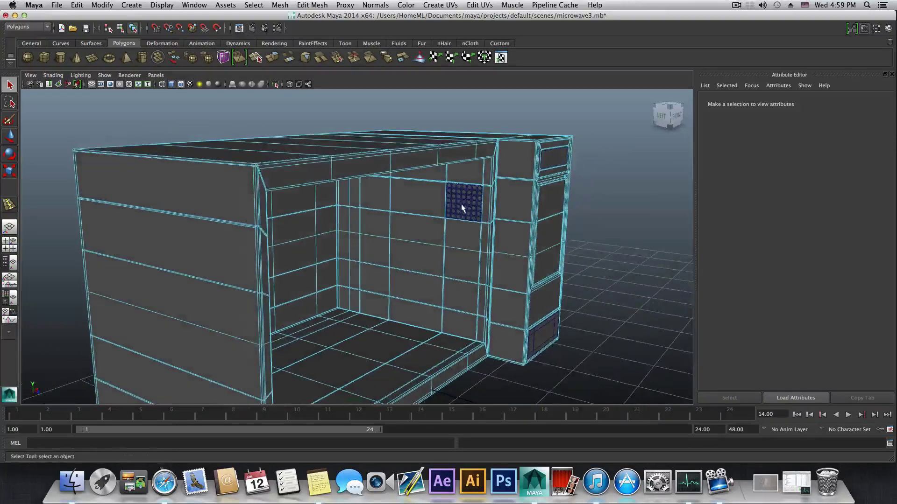
left_click_drag(462, 208, 503, 196, "alt")
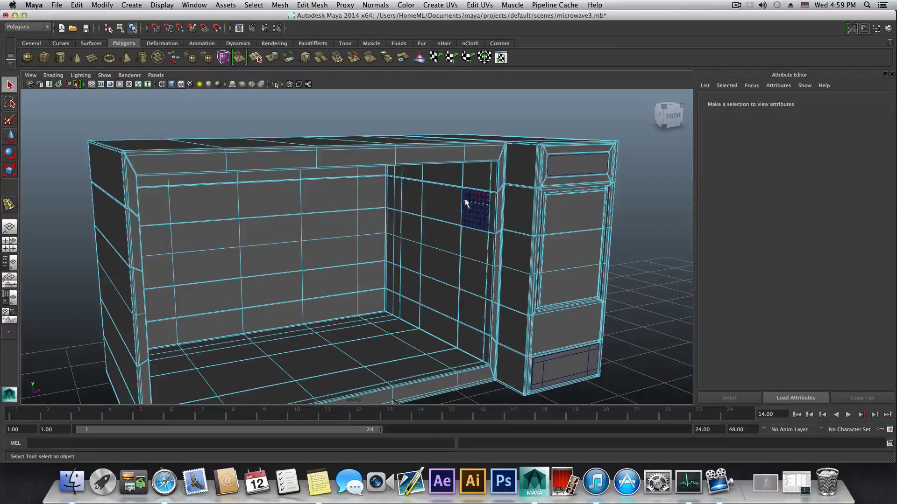
left_click_drag(456, 219, 270, 221, "alt")
middle_click_drag(270, 222, 442, 227, "alt")
right_click_drag(442, 228, 274, 229, "alt")
middle_click_drag(273, 229, 383, 231, "alt")
left_click_drag(383, 231, 374, 232, "alt")
Move the door assembly along Z toward the flat perforated grid and place its front pane apart at Z 0.563
key("F8")
key("F8")
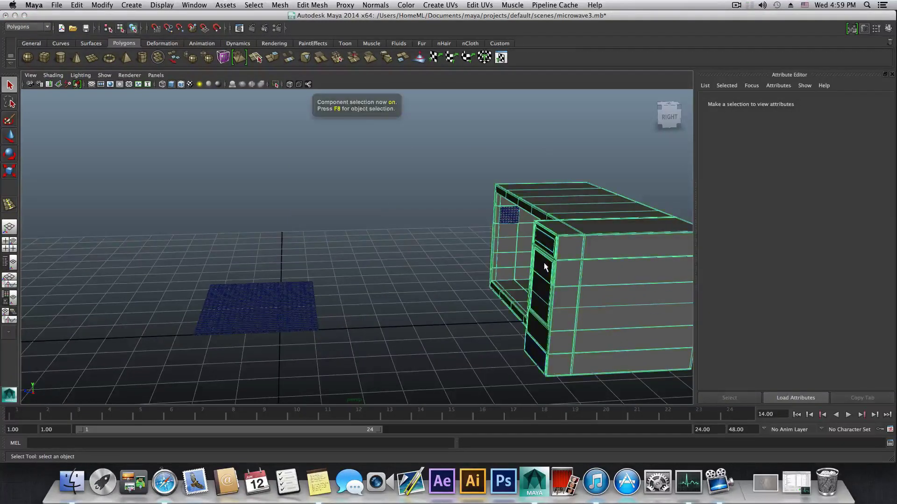
right_click_drag(544, 262, 349, 259, "alt")
middle_click_drag(349, 259, 410, 261, "alt")
left_click_drag(406, 270, 353, 271, "alt")
right_click_drag(353, 271, 415, 286, "alt")
left_click_drag(415, 286, 285, 293, "alt")
left_click(320, 279)
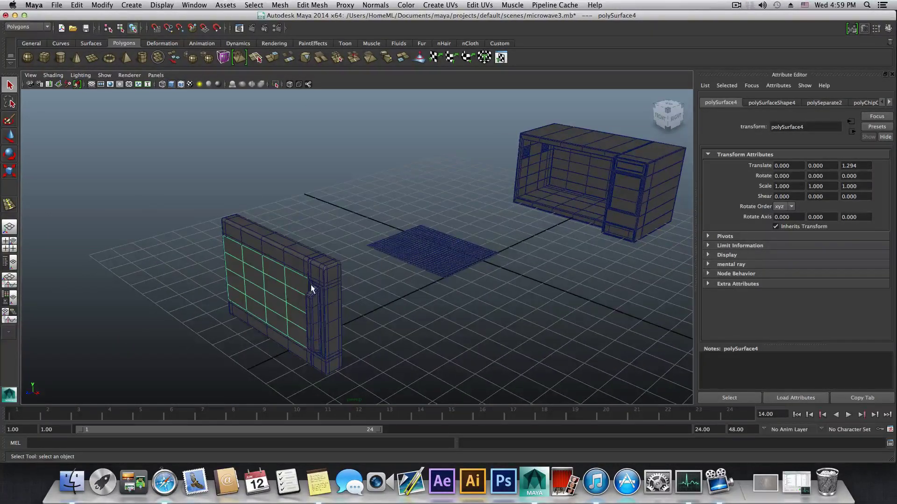
left_click_drag(291, 330, 3, 138)
left_click(6, 136)
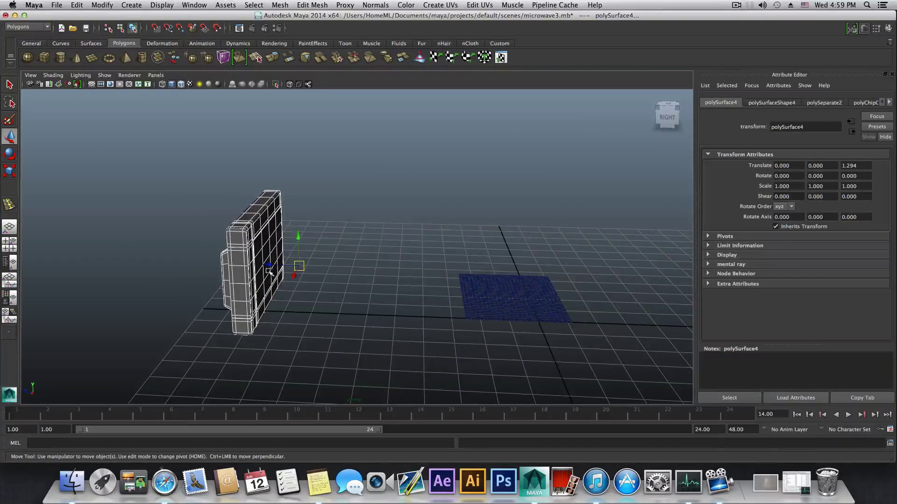
mouse_move(270, 272)
left_mouse_down()
mouse_move(411, 271)
mouse_move(418, 289)
mouse_move(397, 264)
mouse_move(367, 268)
left_mouse_up()
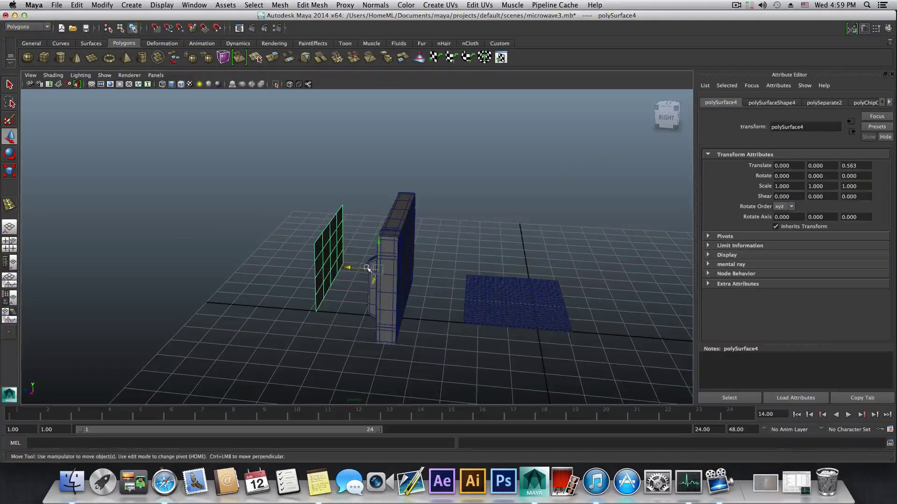
Center the pivot of the large flat perforated grid
left_click(501, 294)
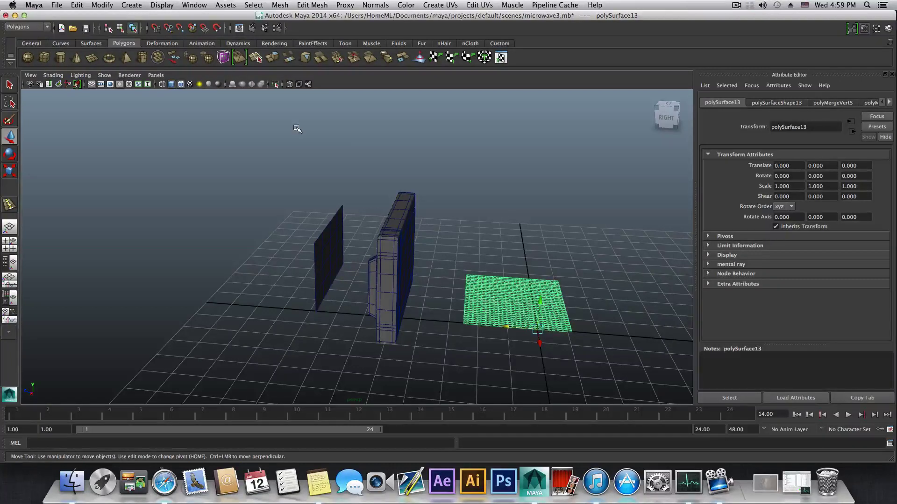
left_click(102, 5)
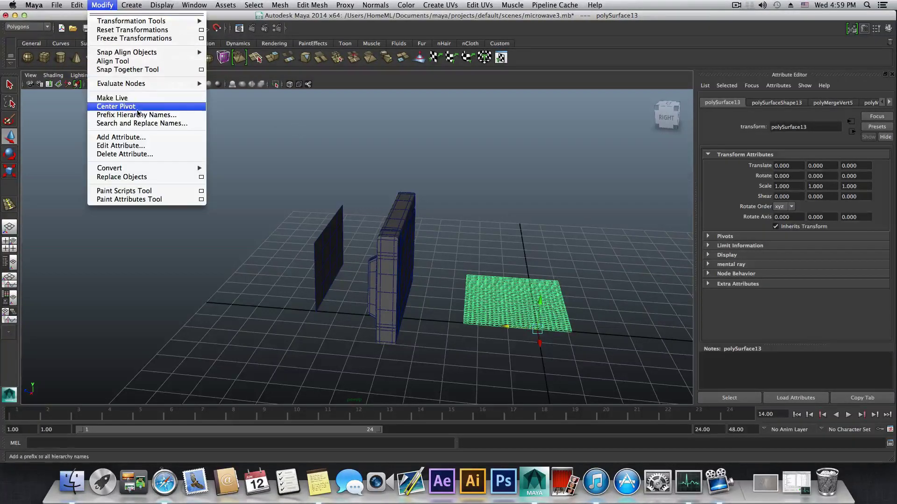
left_click(138, 115)
left_click(471, 245)
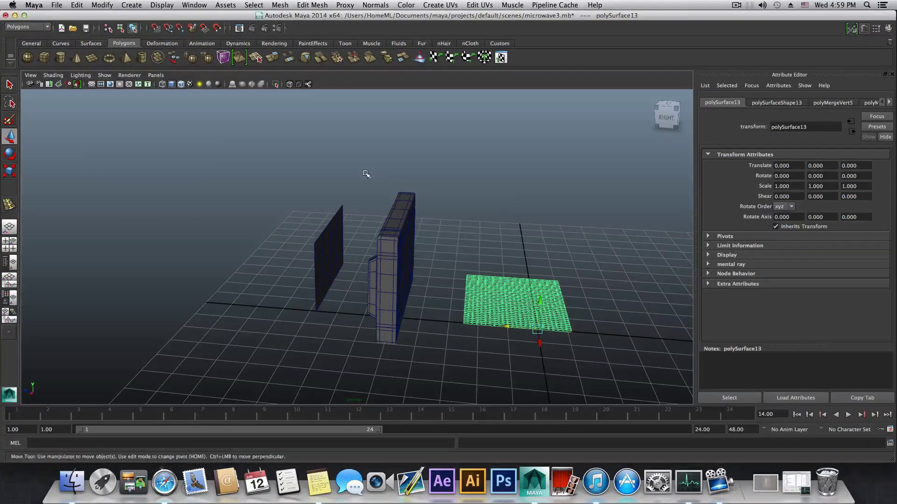
left_click(77, 4)
mouse_move(102, 4)
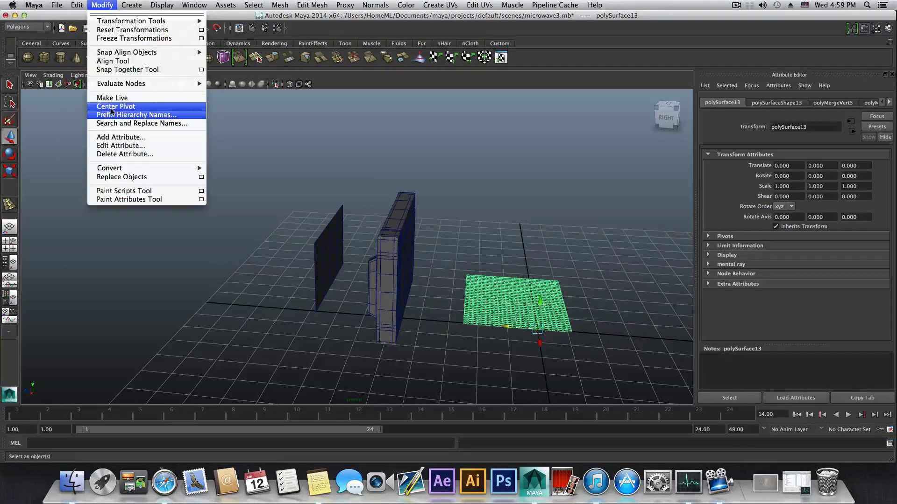
left_click(116, 107)
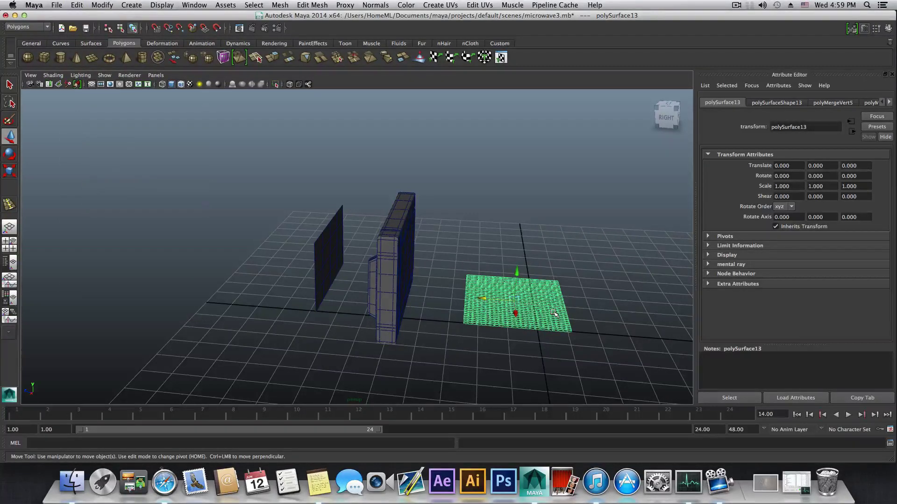
Rotate the large perforated grid 90 degrees about X and move it along Z into the door frame's opening
key("e")
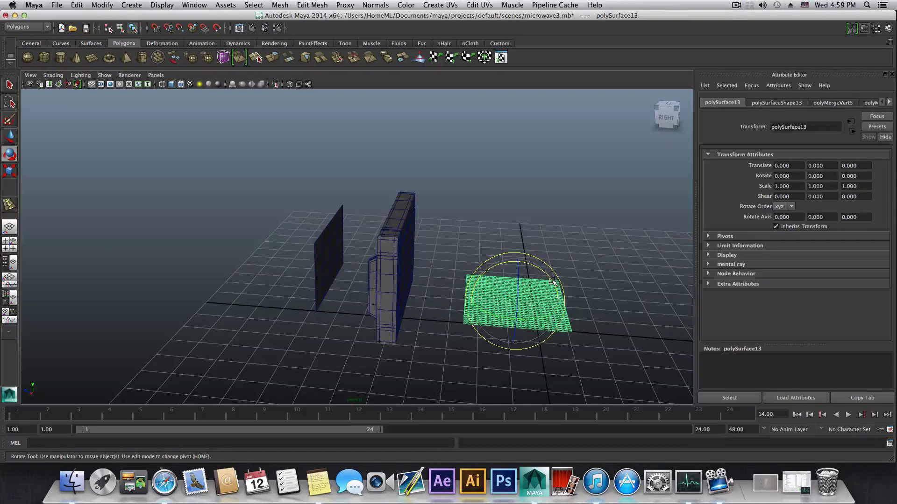
left_click_drag(549, 281, 489, 263)
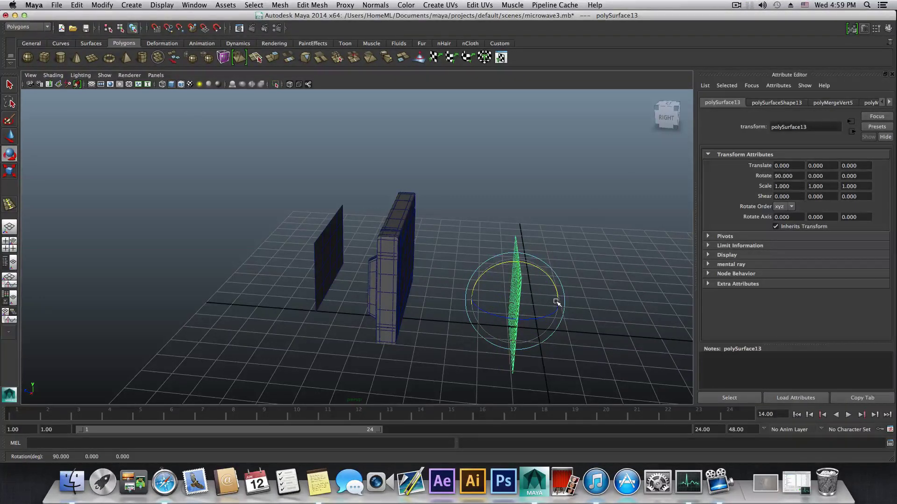
key("F8")
key("F8")
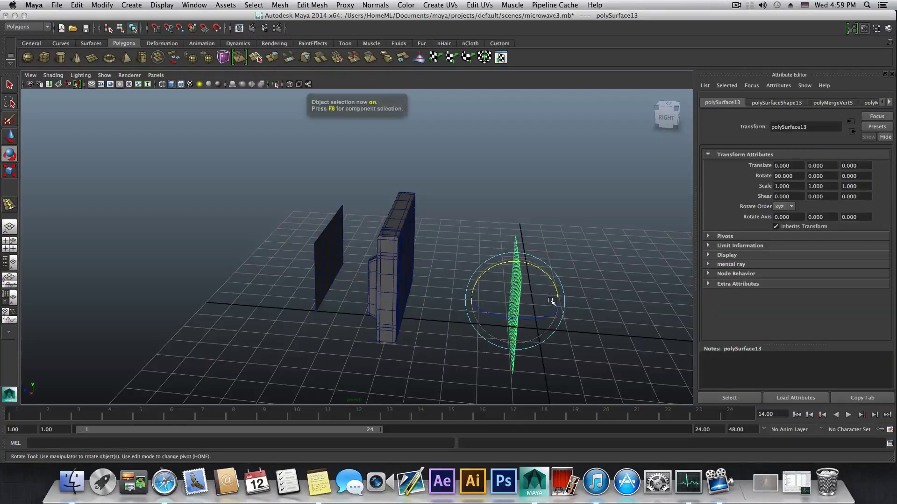
key("w")
left_click_drag(480, 298, 344, 304)
Move the front pane's pivot to its upper corner nearest the handle and snap the pane along Z to 0.002 against the door frame
left_click(297, 279)
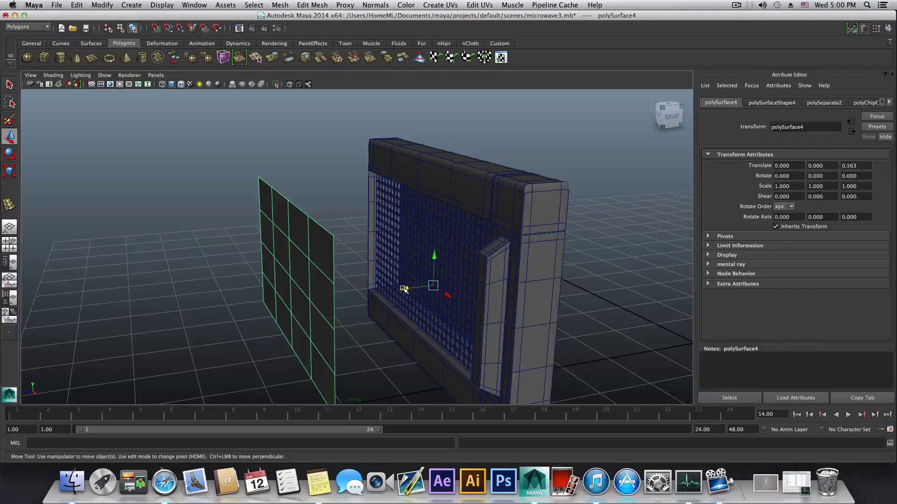
mouse_move(348, 297)
left_mouse_down("alt")
mouse_move(409, 295)
mouse_move(347, 296)
left_mouse_up("alt")
key("Home")
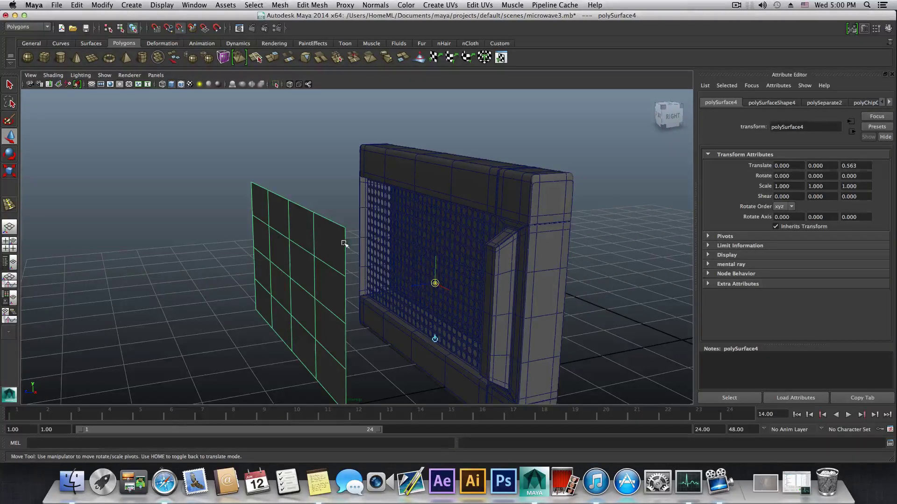
middle_click_drag(344, 244, 342, 233)
key("Home")
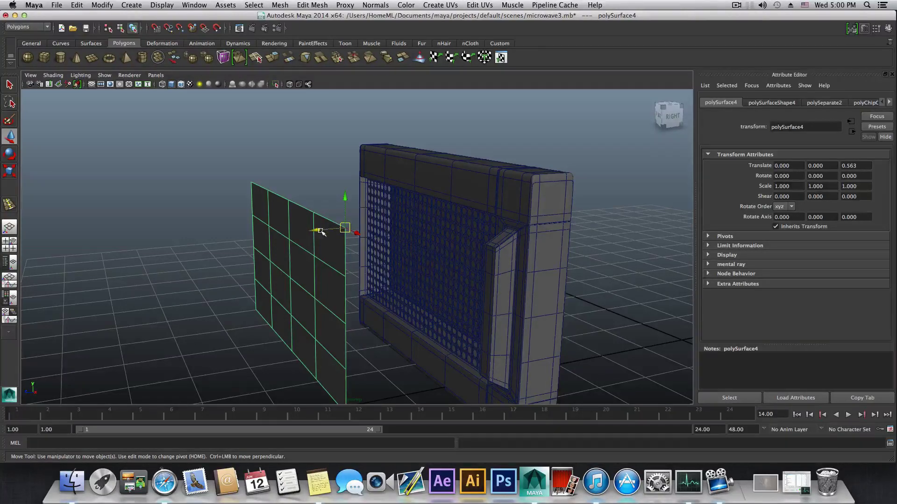
left_click_drag(315, 231, 338, 224)
Examine how the front pane's edges meet the door frame near the handle and at the opposite end
left_click_drag(562, 258, 608, 260, "alt")
right_click_drag(523, 265, 592, 295, "alt")
left_click_drag(592, 295, 389, 229, "alt")
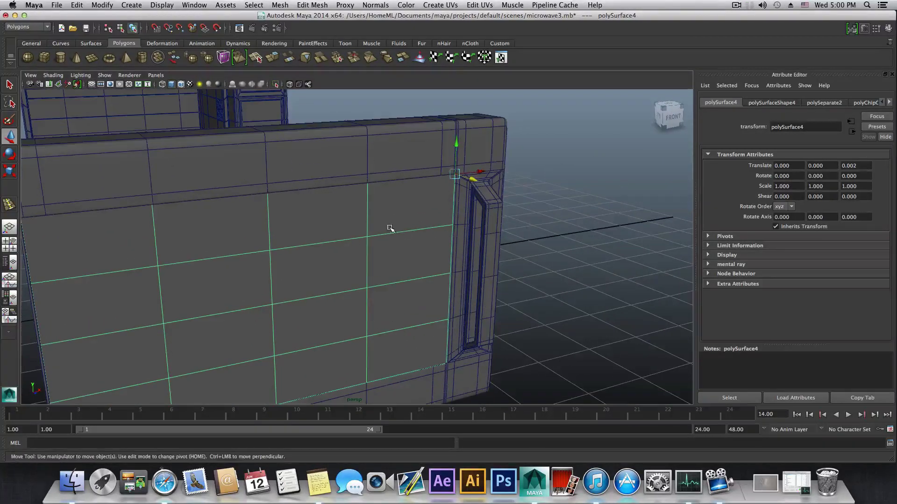
left_click_drag(213, 287, 248, 282, "alt")
right_click_drag(248, 282, 384, 279, "alt")
left_click_drag(341, 267, 176, 223, "alt")
left_click(228, 247)
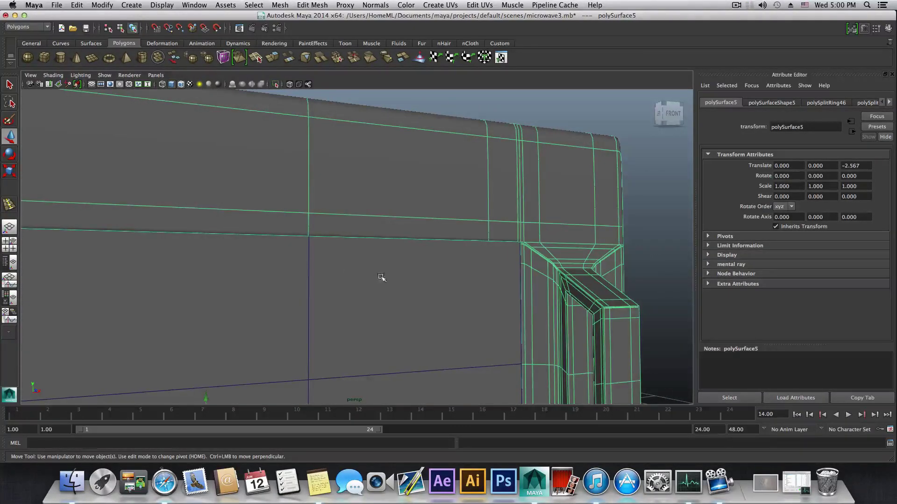
left_click_drag(381, 277, 350, 295, "alt")
right_click_drag(351, 294, 310, 275, "alt")
middle_click_drag(310, 274, 254, 275, "alt")
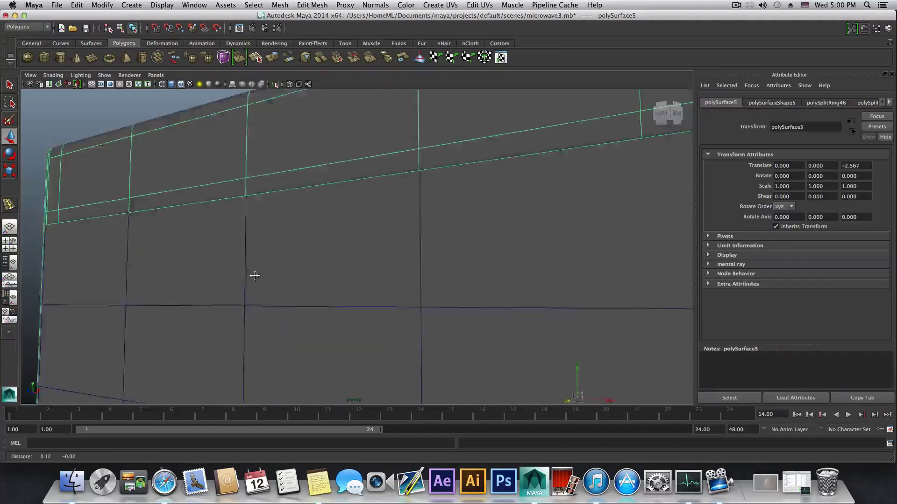
left_click_drag(254, 275, 282, 292, "alt")
Move the pivot of the door's back pane to the pane's upper corner vertex
left_click(384, 254)
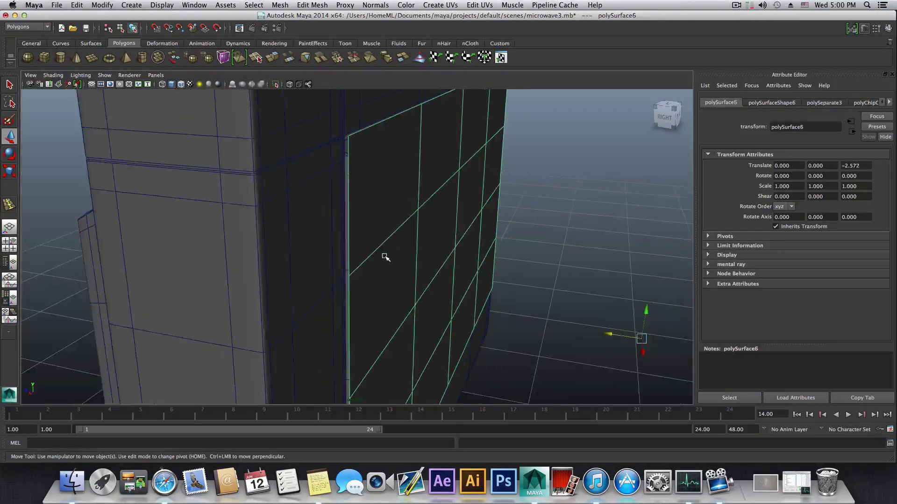
left_click_drag(444, 223, 330, 264, "alt")
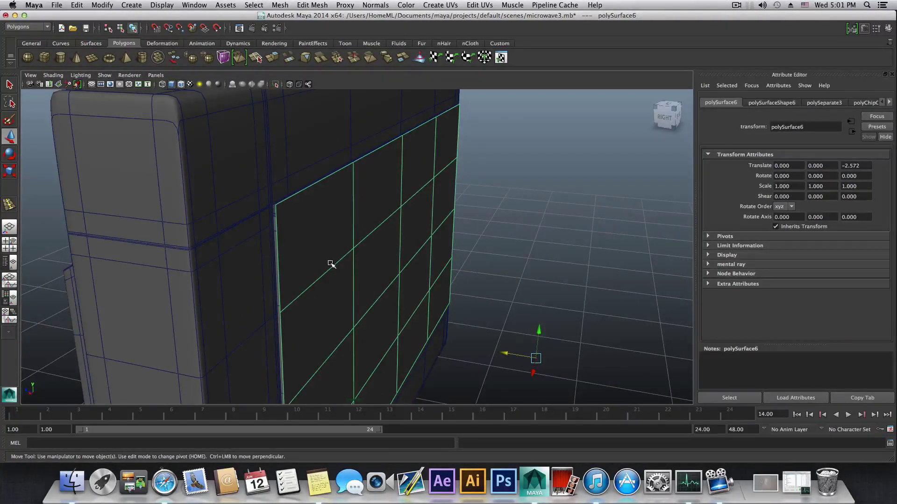
key("Home")
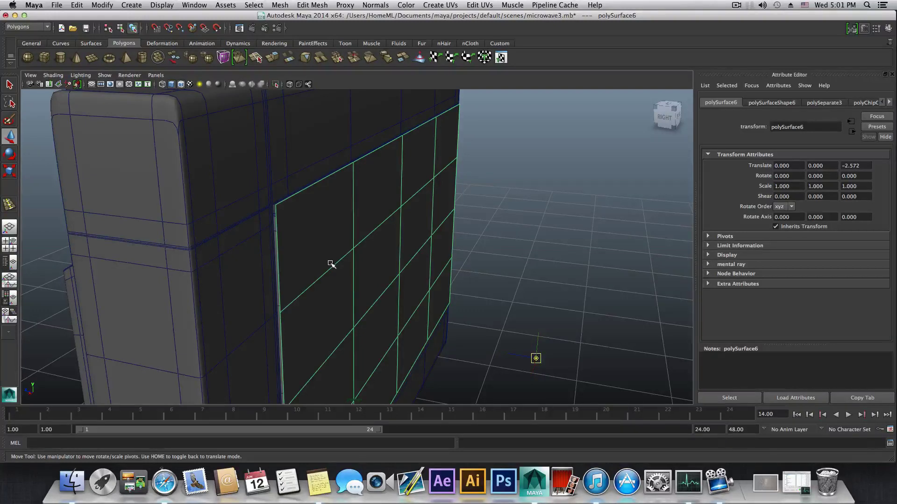
middle_click(280, 224)
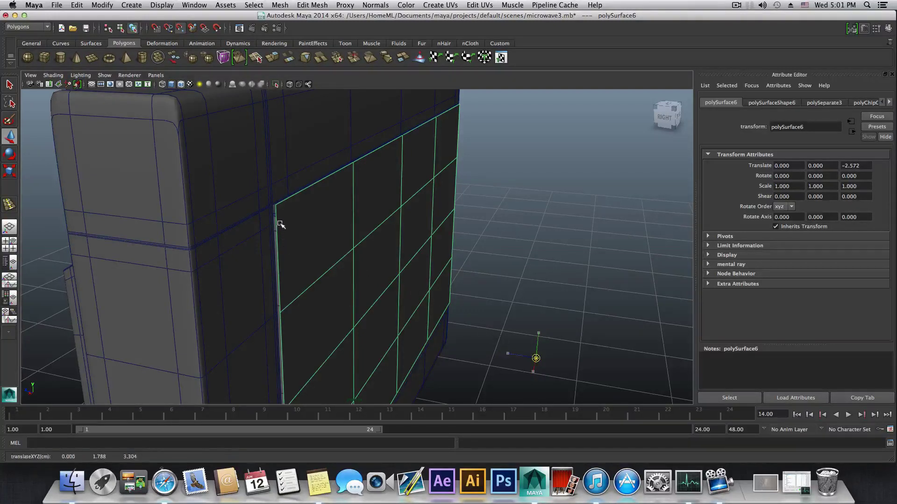
middle_click_drag(278, 218, 275, 205)
mouse_move(288, 221)
left_mouse_down("alt")
mouse_move(311, 202)
mouse_move(299, 216)
left_mouse_up("alt")
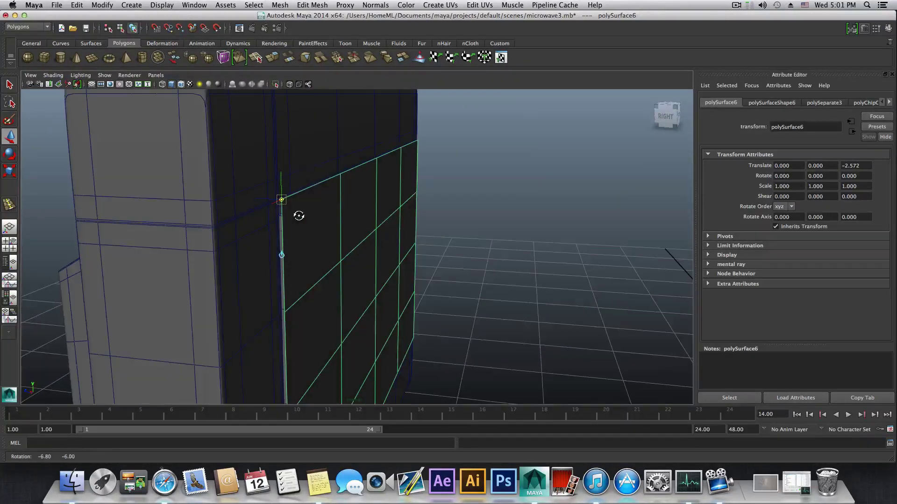
key("Home")
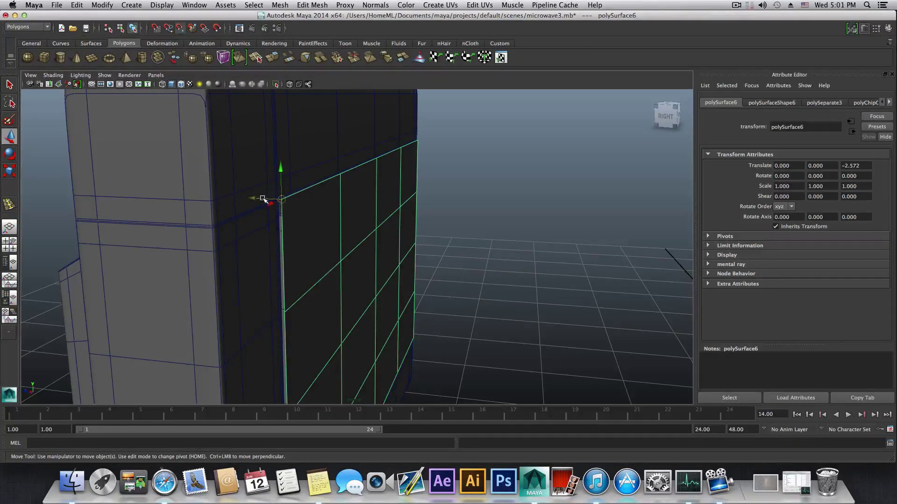
Snap the back pane along Z to -2.567 so it sits flush with the door frame
left_click_drag(263, 199, 280, 200)
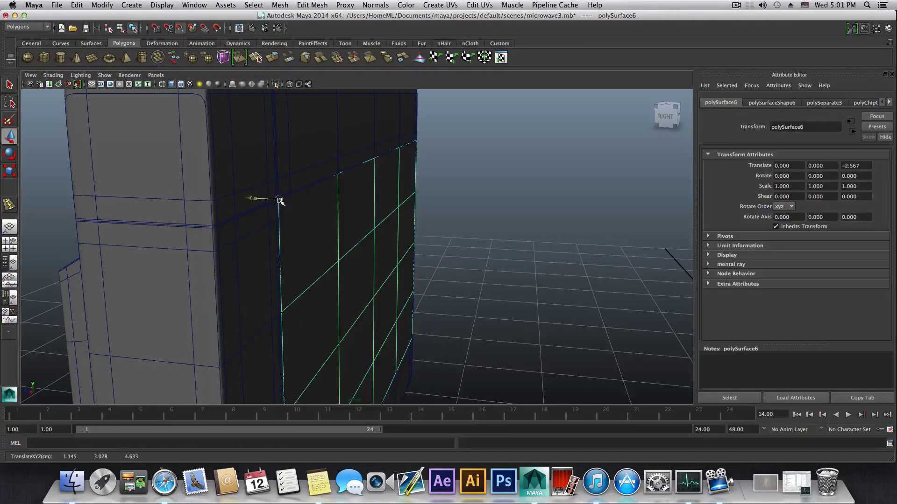
scroll(285, 215, "down", 5)
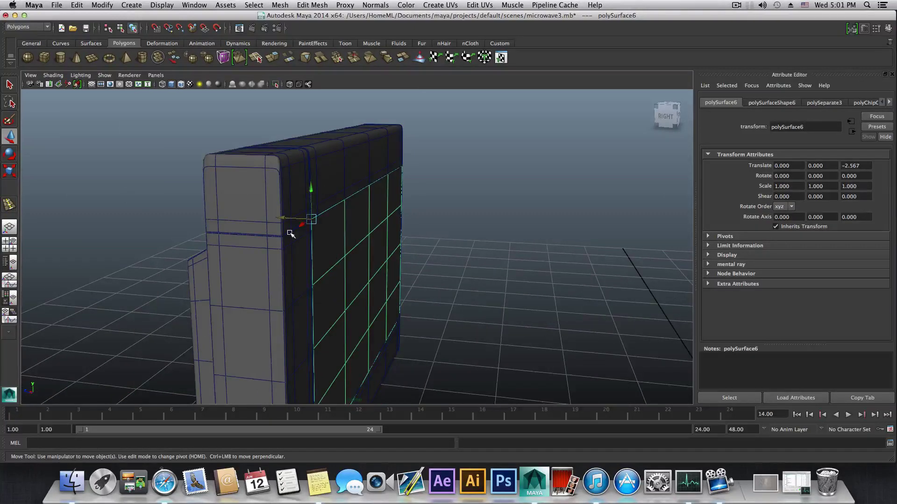
key("F8")
key("F8")
scroll(290, 233, "down", 3)
left_click_drag(290, 233, 291, 164, "alt")
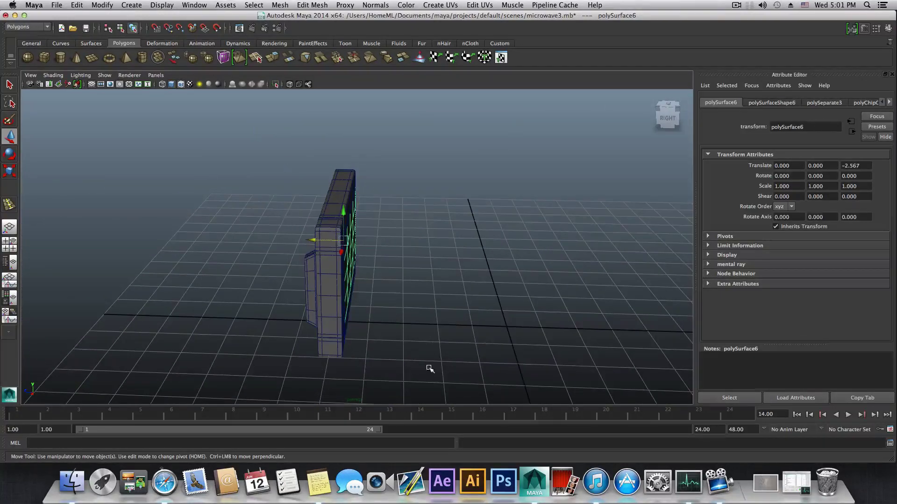
Select the whole door with its panes and handle and move it along Z to 2.567, away from the cavity
left_click(315, 244)
left_click_drag(305, 252, 602, 257)
middle_click_drag(602, 257, 283, 275, "alt")
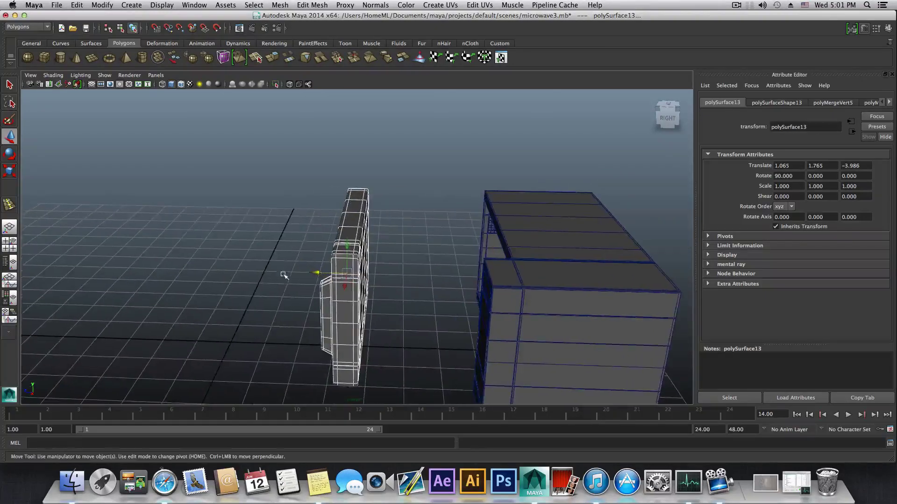
left_click_drag(316, 272, 102, 268)
Examine the separated door and the open microwave cavity from several angles, ending with a close front view of the cavity
middle_click_drag(229, 305, 192, 294, "alt")
left_click_drag(200, 302, 319, 274, "alt")
left_click_drag(421, 262, 486, 243, "alt")
middle_click_drag(421, 282, 243, 282, "alt")
left_click_drag(243, 282, 216, 284, "alt")
middle_click_drag(217, 284, 373, 284, "alt")
left_click_drag(373, 284, 498, 288, "alt")
scroll(295, 261, "up", 10)
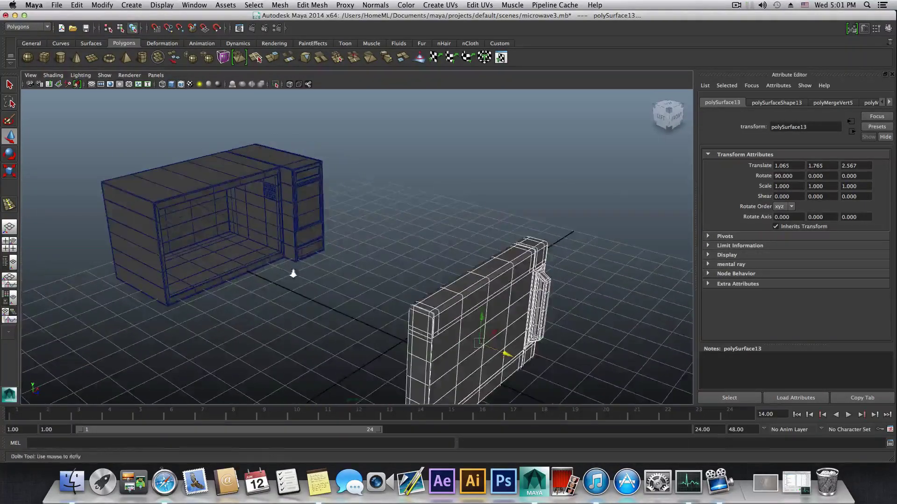
left_click_drag(402, 302, 308, 284, "alt")
middle_click_drag(364, 288, 136, 281, "alt")
left_click_drag(136, 280, 400, 265, "alt")
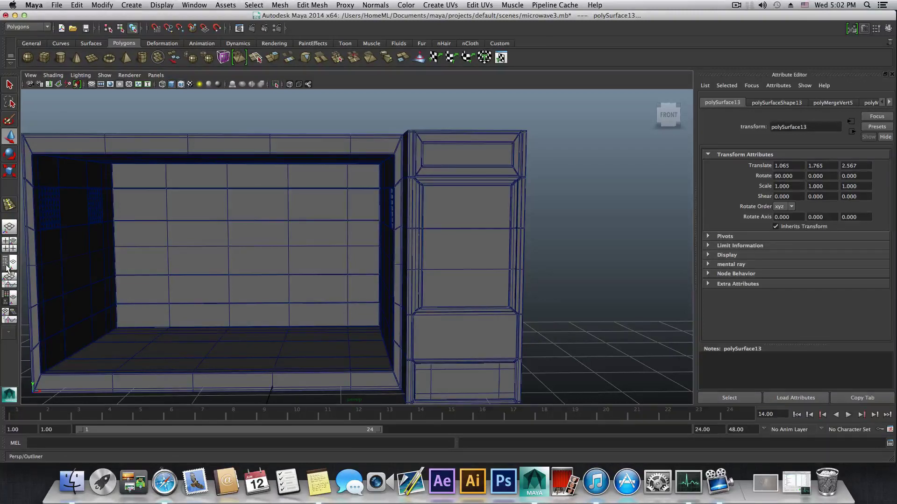
In the front view, select the complete door assembly and lower it along Y to -3.643, clear of the microwave body
left_click(11, 250)
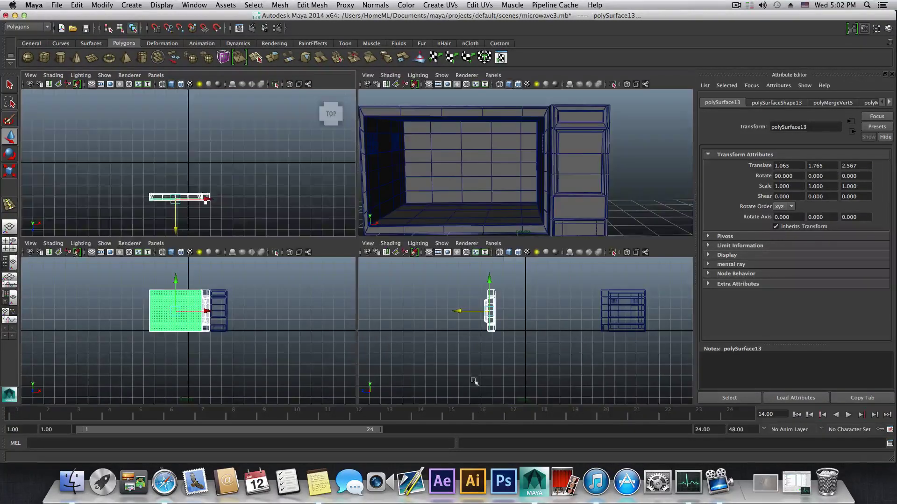
key("space")
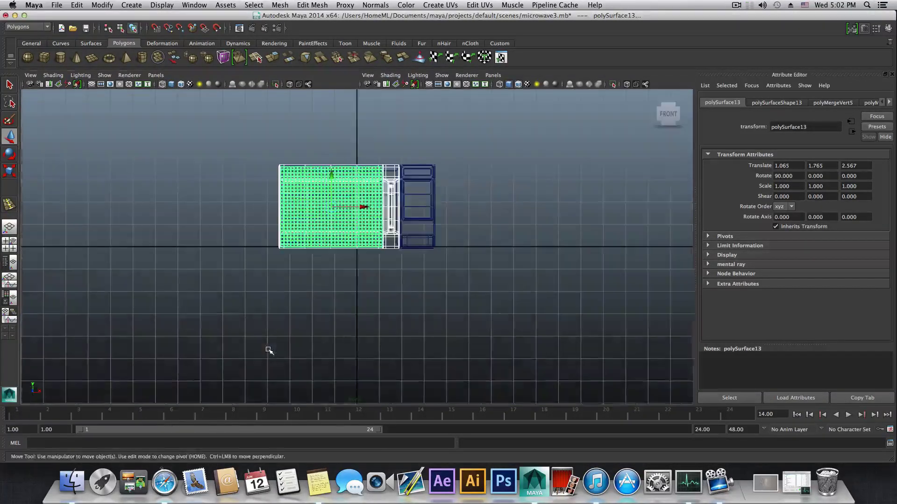
scroll(270, 350, "up", 5)
scroll(379, 341, "down", 3)
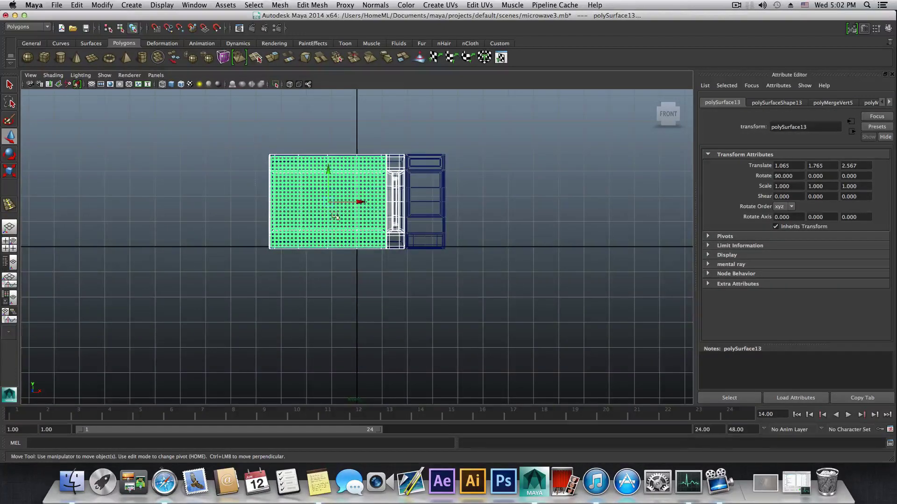
left_click_drag(255, 127, 382, 273)
left_click_drag(202, 225, 203, 222)
left_click_drag(321, 169, 384, 259)
left_click(445, 227, "shift")
left_click_drag(329, 168, 343, 305)
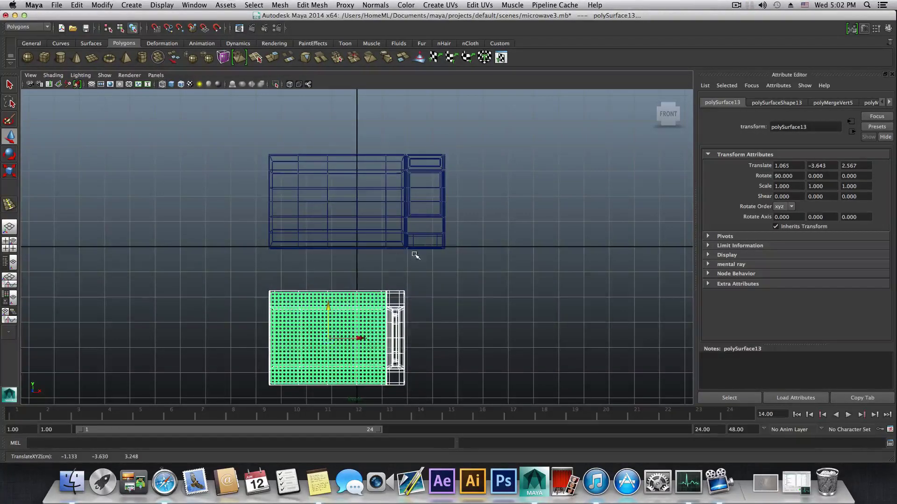
Select the vertices of the cavity's inner side wall next to the control panel and move them along X into the cavity
scroll(416, 255, "up", 10)
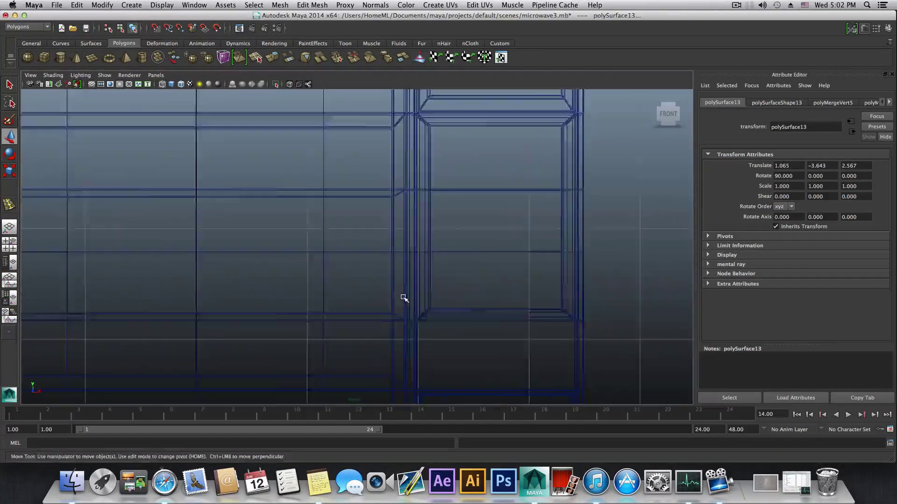
scroll(402, 297, "down", 10)
scroll(400, 296, "up", 8)
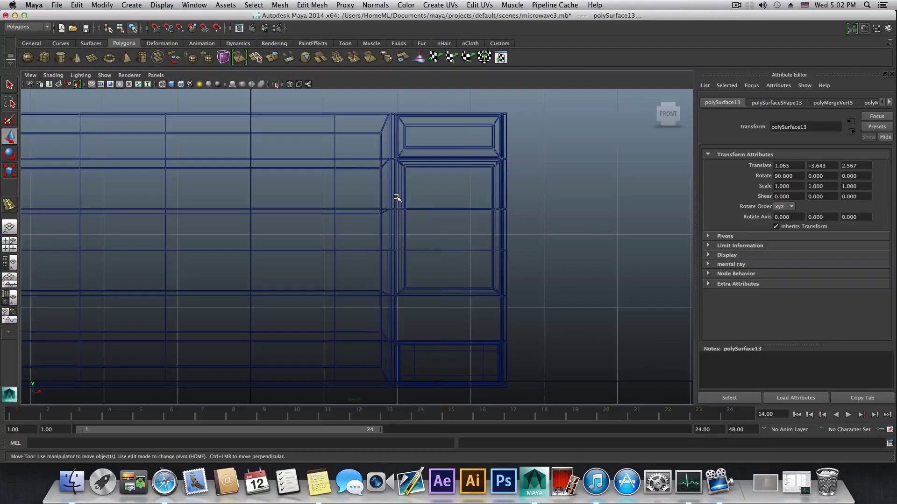
right_click_drag(396, 198, 364, 199)
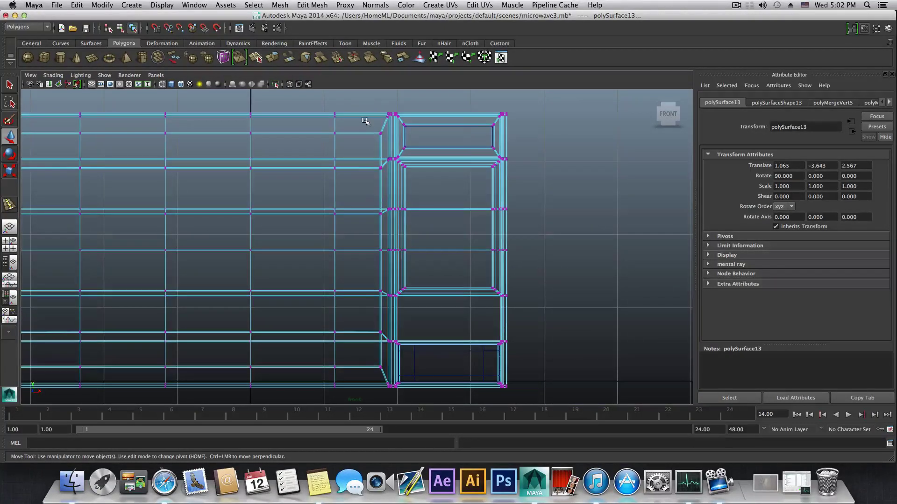
left_click_drag(380, 369, 384, 375)
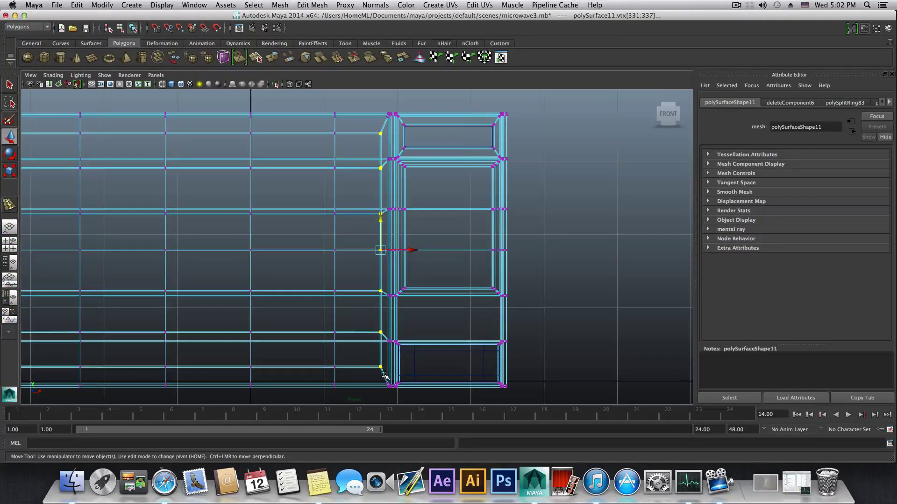
key("space")
left_click_drag(593, 172, 525, 114, "alt")
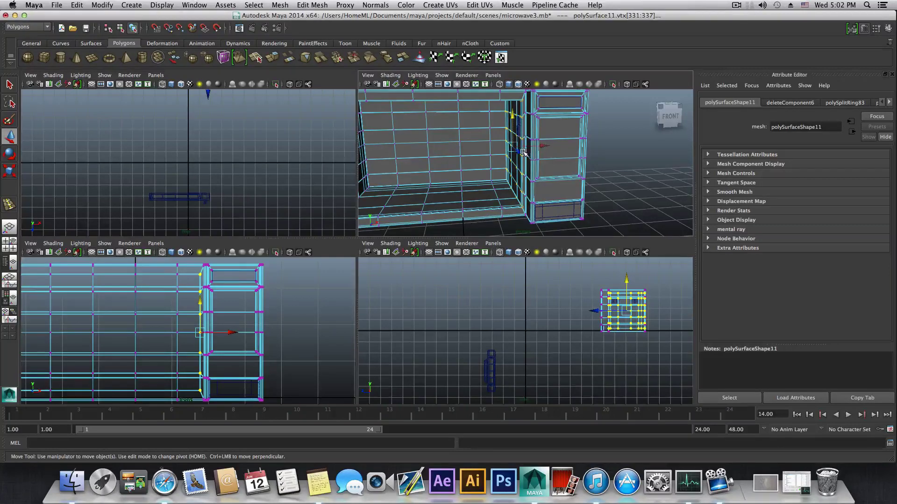
key("space")
left_click_drag(510, 162, 444, 208, "alt")
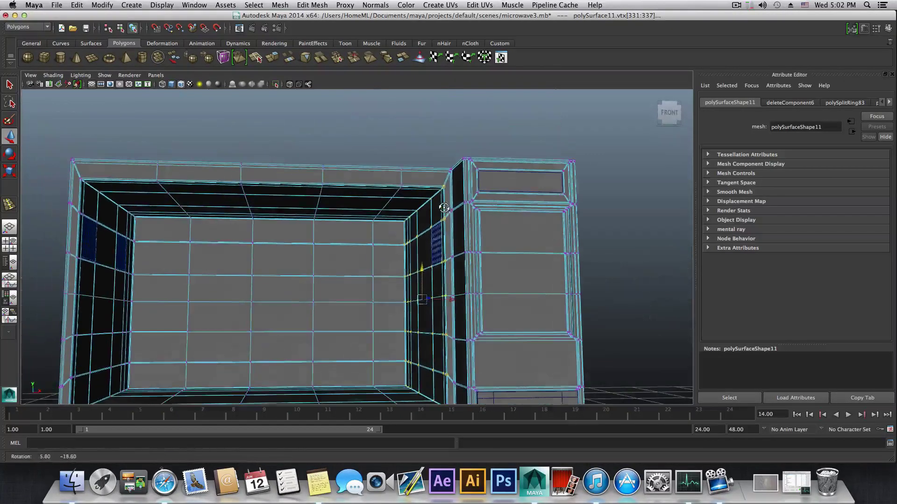
left_click_drag(436, 277, 493, 282, "alt")
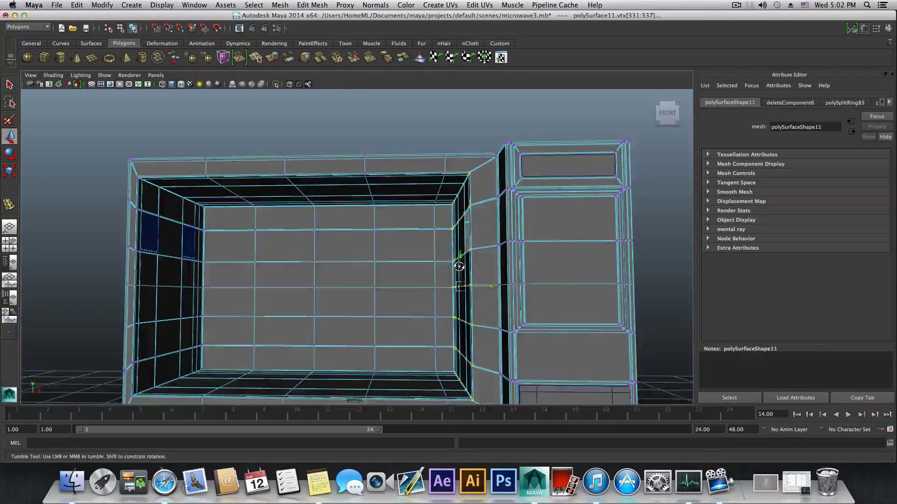
left_click_drag(456, 261, 438, 176, "alt")
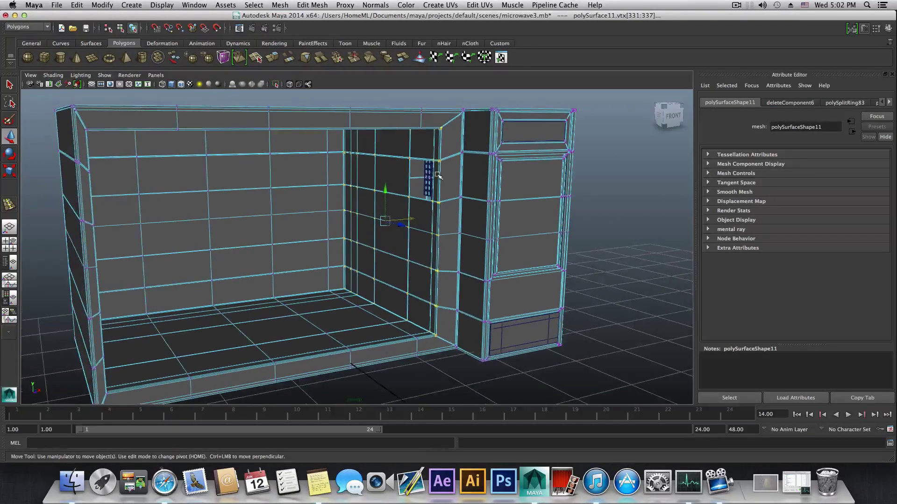
Move the perforated grid beside the control panel along X to 5.437 so it sits on the shifted side wall
key("F8")
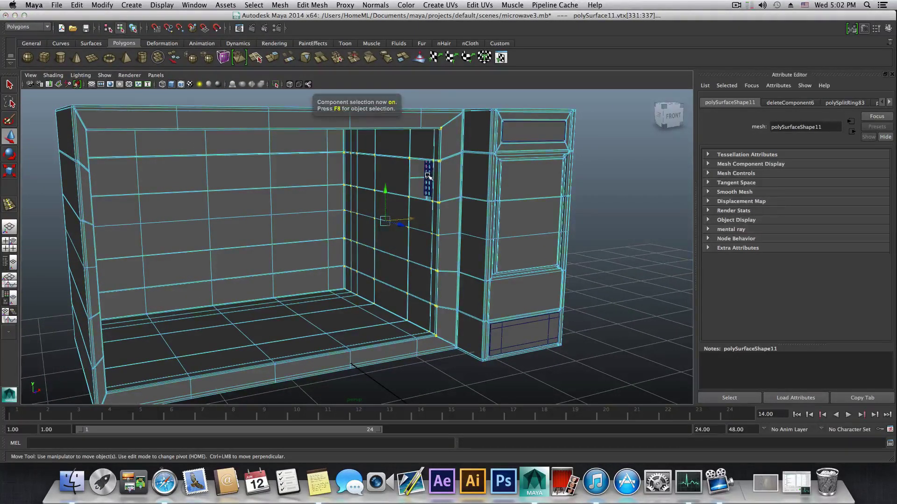
key("F8")
left_click(427, 177)
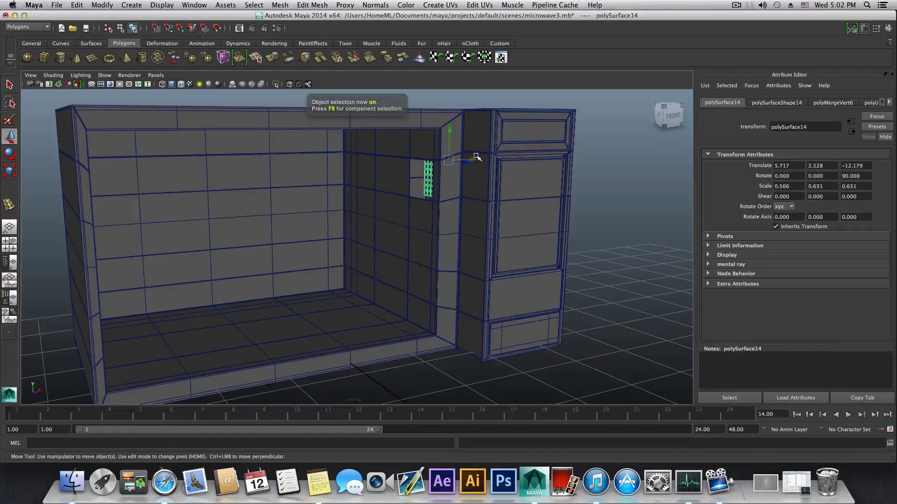
left_click_drag(473, 157, 250, 302)
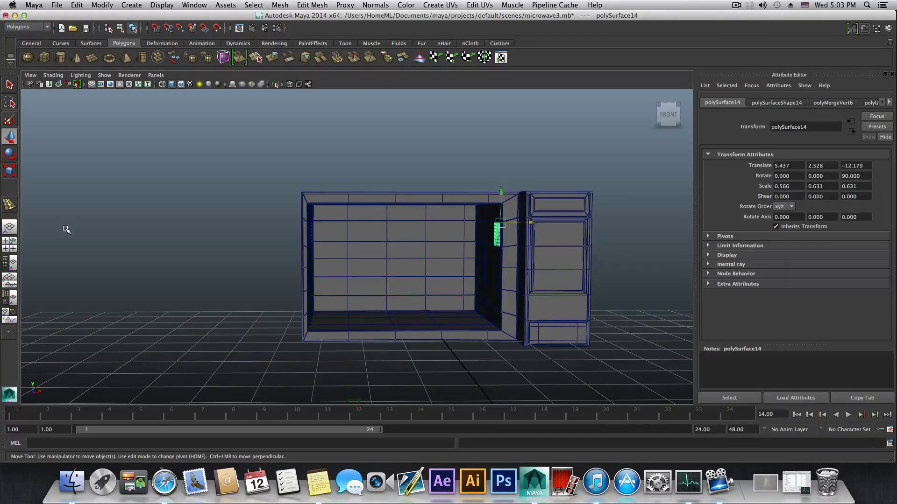
In the front view, select the inner vertices of the cavity's opposite side wall and move them along X into the cavity
left_click(10, 244)
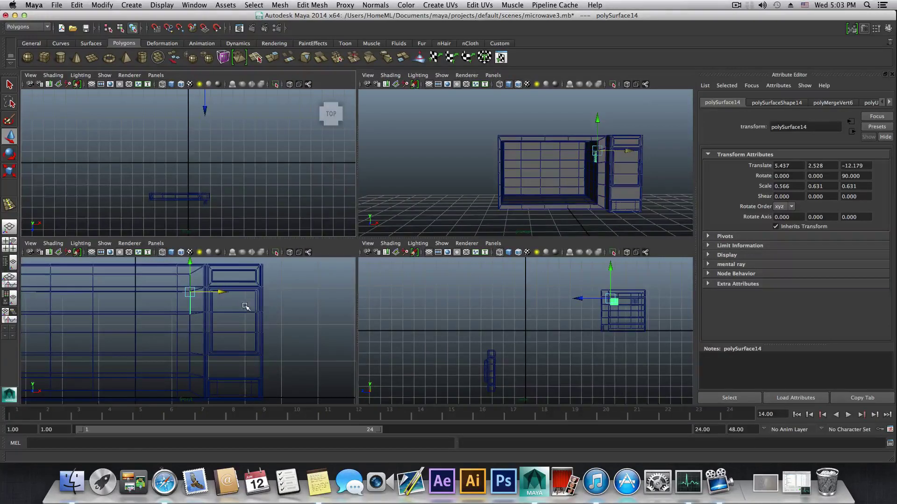
key("space")
middle_click_drag(256, 309, 419, 296, "alt")
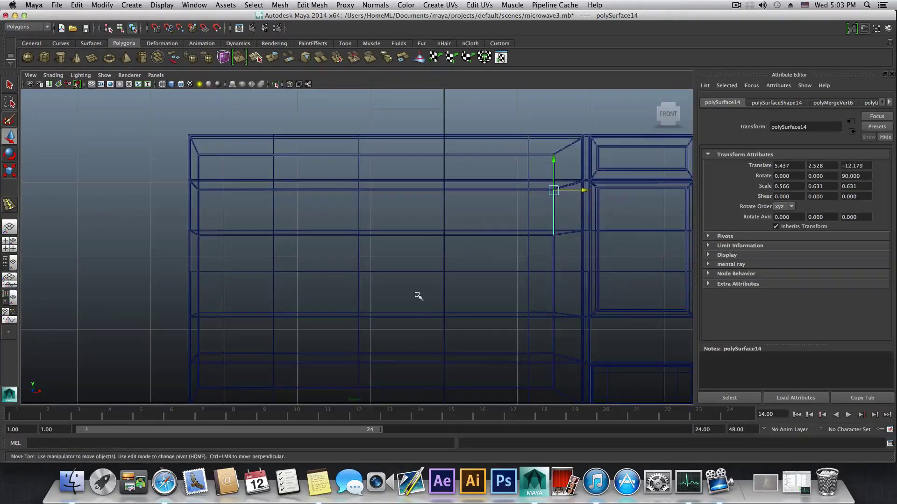
left_click(272, 169)
right_click_drag(271, 168, 222, 163)
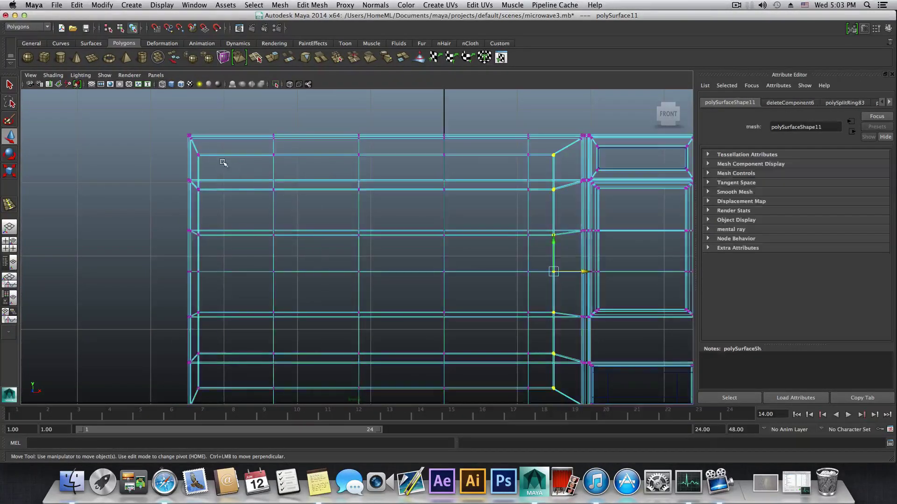
middle_click_drag(255, 202, 284, 115, "alt")
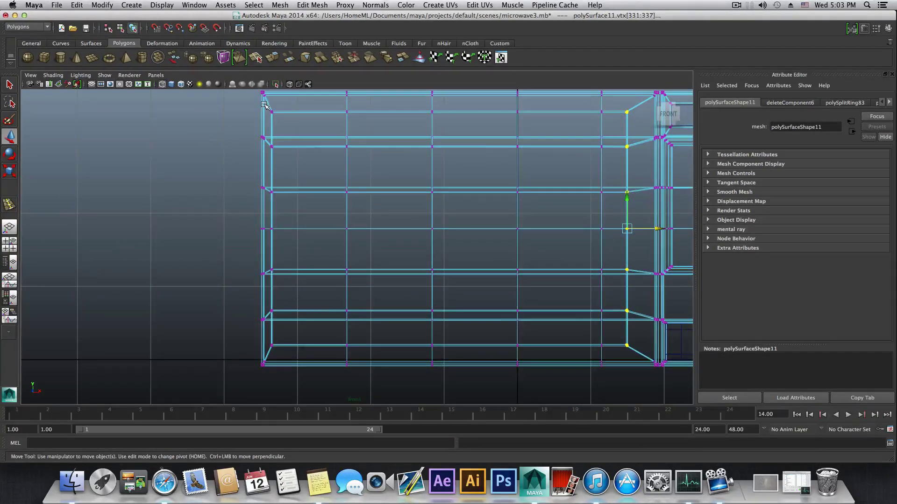
left_click_drag(301, 374, 308, 352)
left_click_drag(301, 227, 320, 228)
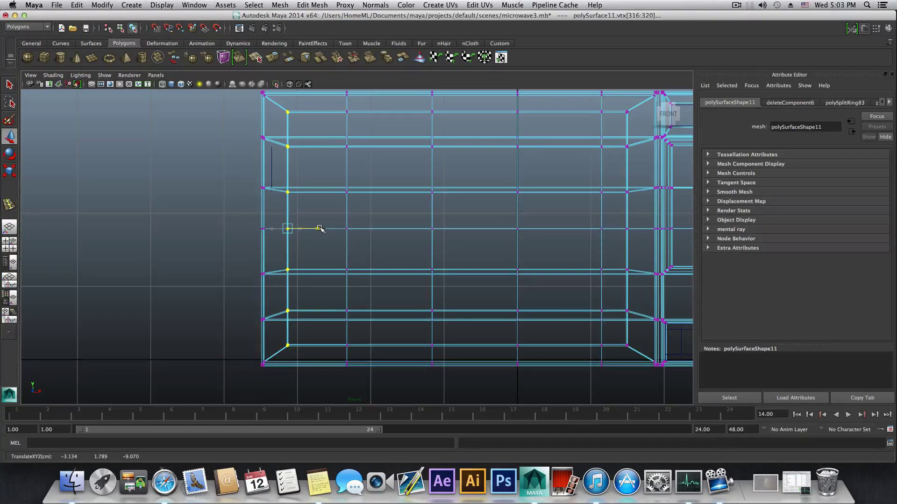
key("space")
key("space")
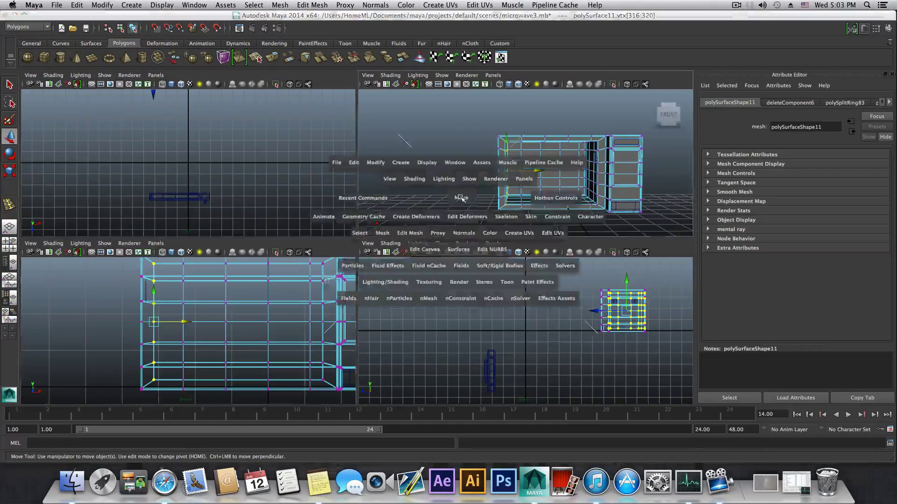
left_click_drag(439, 219, 414, 227, "alt")
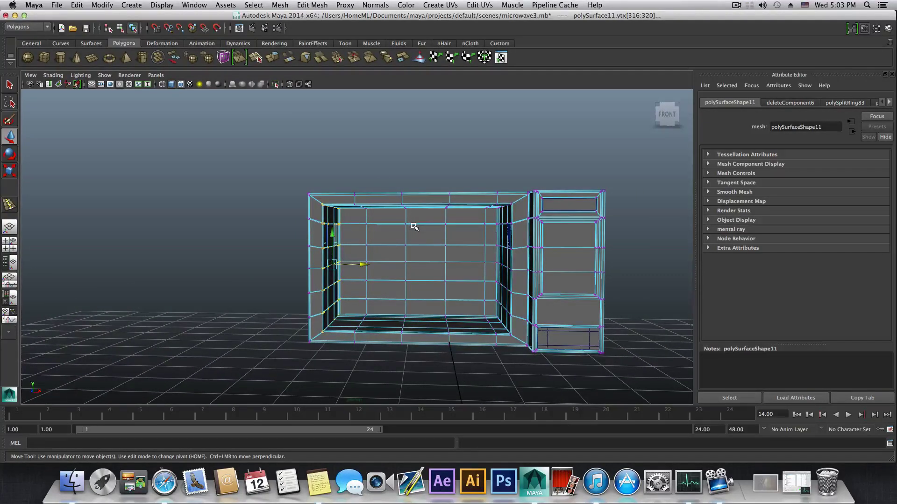
Snap the two perforated grids on the wall opposite the control panel along X to 0.808, flush with that wall
key("F8")
right_click_drag(411, 235, 530, 233, "alt")
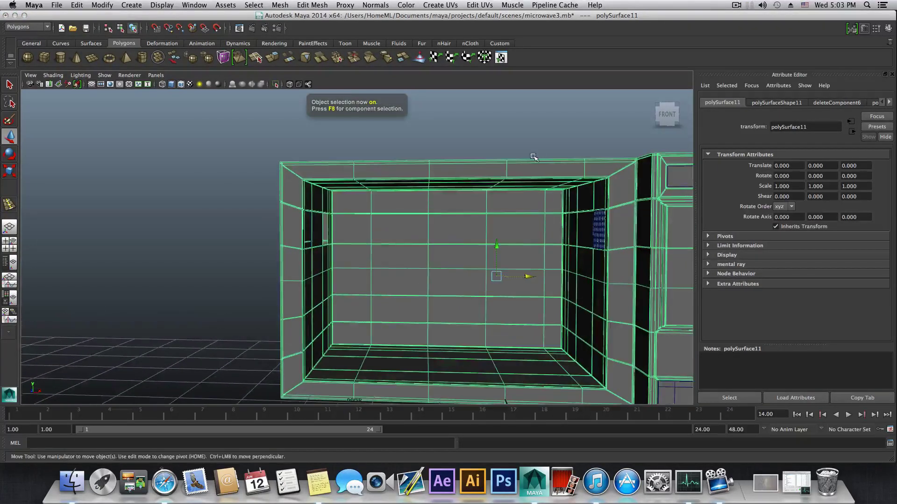
left_click_drag(305, 304, 355, 228, "alt")
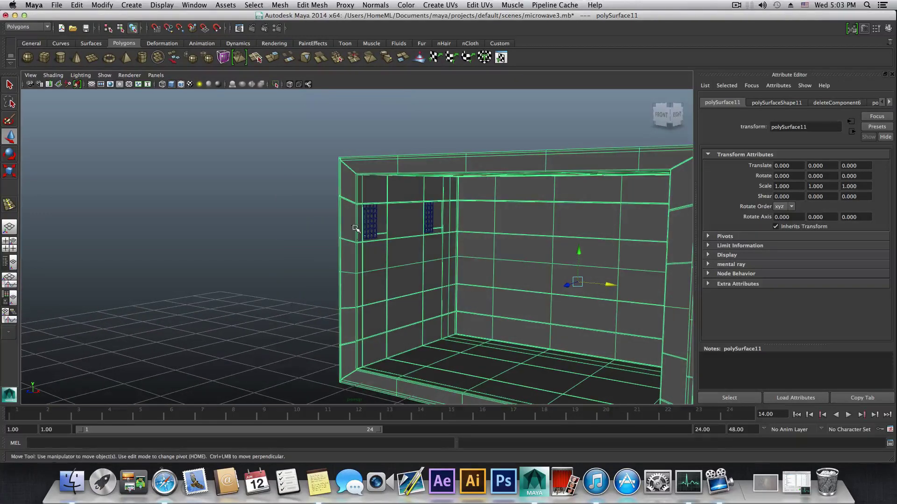
left_click(367, 216)
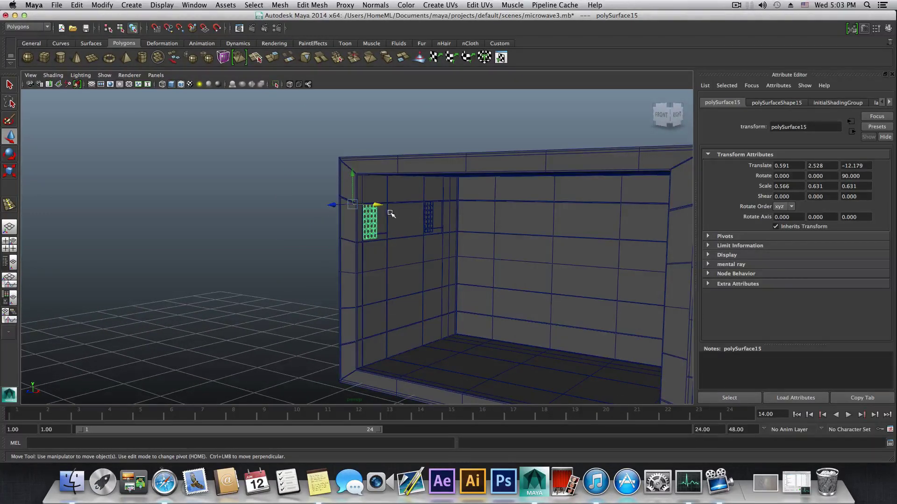
left_click_drag(377, 205, 382, 206)
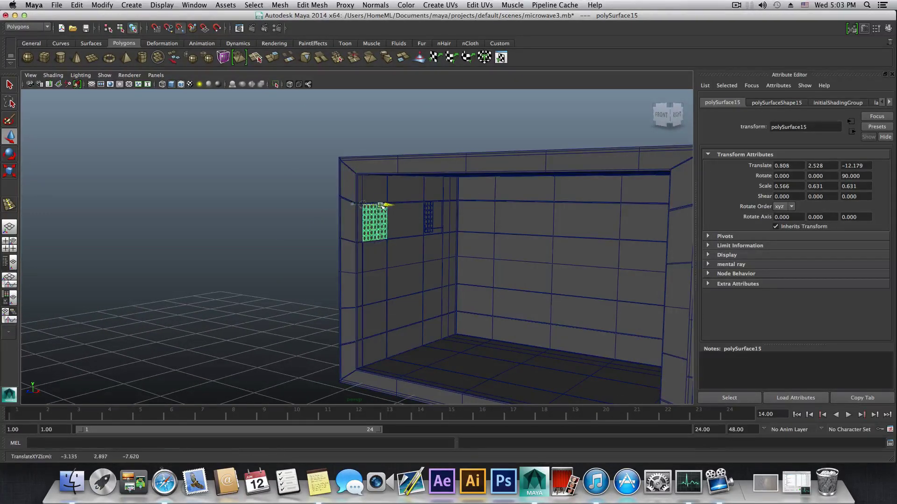
left_click(430, 209)
left_click_drag(440, 204, 441, 204)
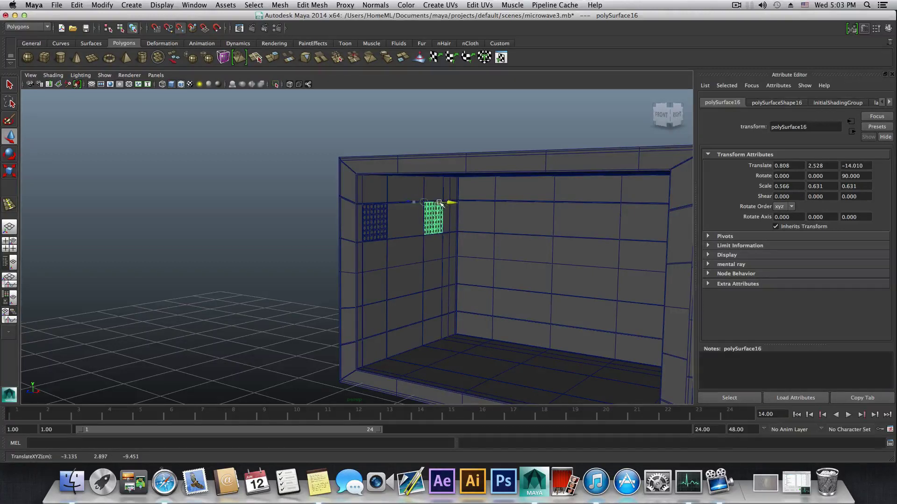
Examine how the perforated grids sit in both cavity side walls from the front and from an angle
left_click_drag(468, 240, 490, 236, "alt")
scroll(391, 226, "down", 8)
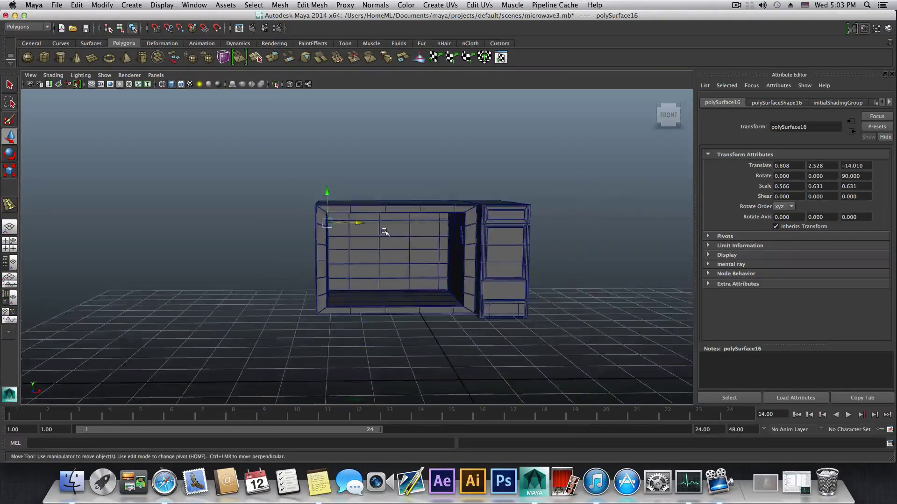
left_click_drag(386, 226, 422, 231, "alt")
right_click_drag(422, 231, 556, 215, "alt")
middle_click_drag(481, 224, 394, 218, "alt")
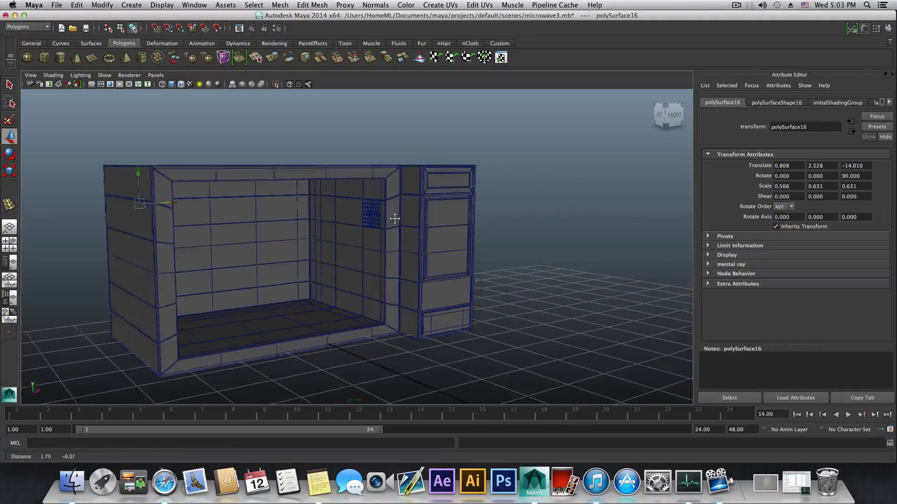
right_click_drag(401, 221, 576, 256, "alt")
left_click_drag(530, 253, 492, 248, "alt")
scroll(486, 248, "up", 3)
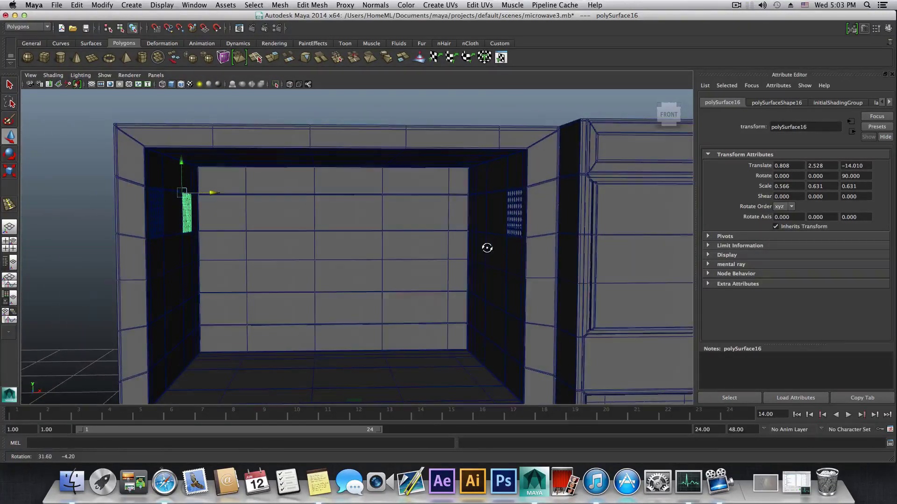
middle_click_drag(486, 248, 520, 214, "alt")
scroll(520, 215, "down", 5)
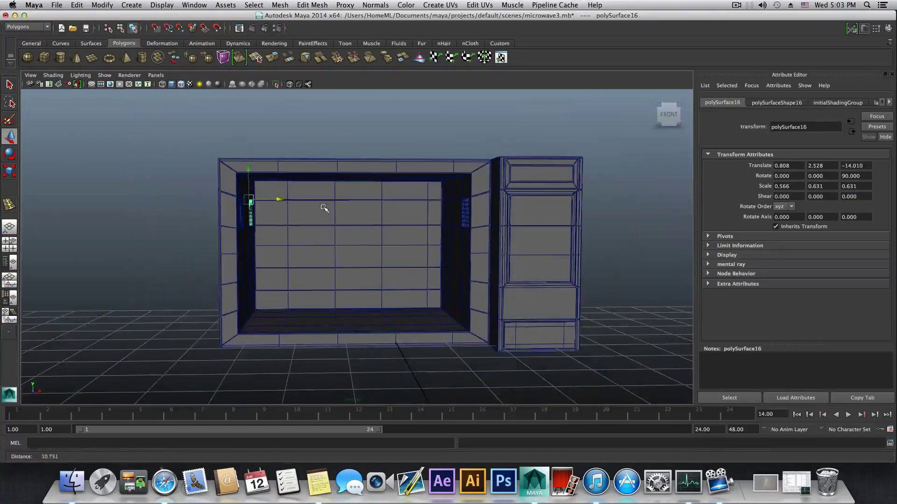
left_click_drag(444, 229, 300, 250, "alt")
Select the whole door assembly and raise it along Y to 1.145, back up beside the microwave body
middle_click_drag(300, 250, 497, 223, "alt")
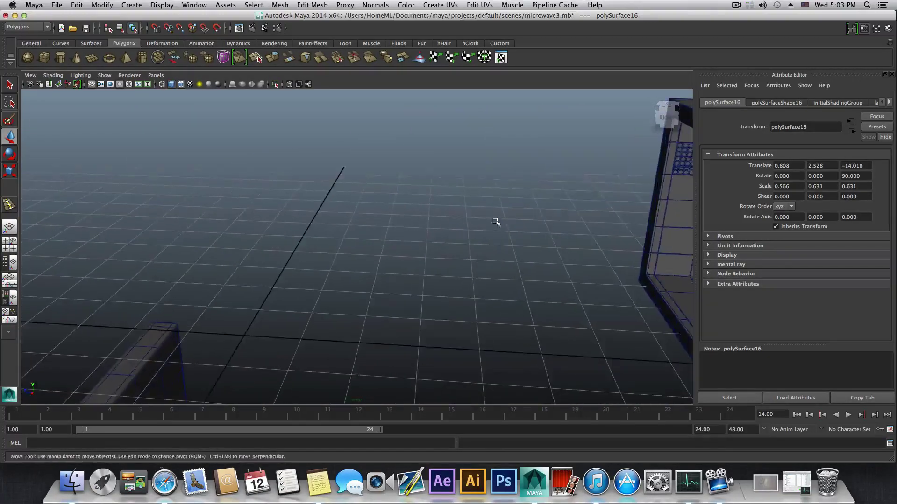
right_click_drag(497, 222, 268, 242, "alt")
left_click_drag(253, 260, 321, 254)
left_click_drag(260, 232, 261, 229)
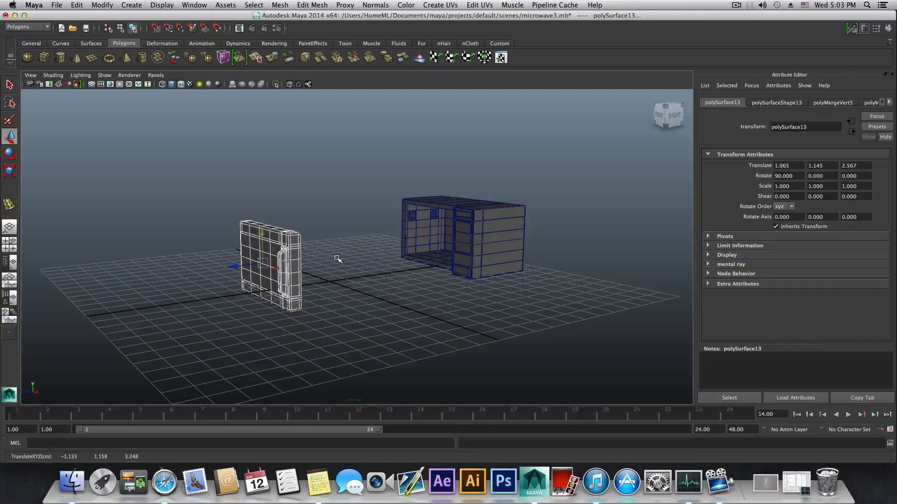
left_click_drag(337, 258, 282, 298, "alt")
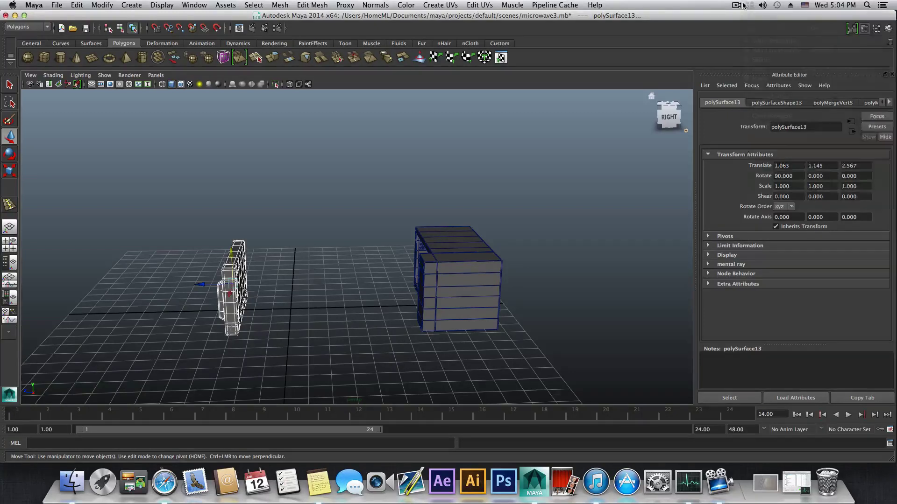
left_click(745, 17)
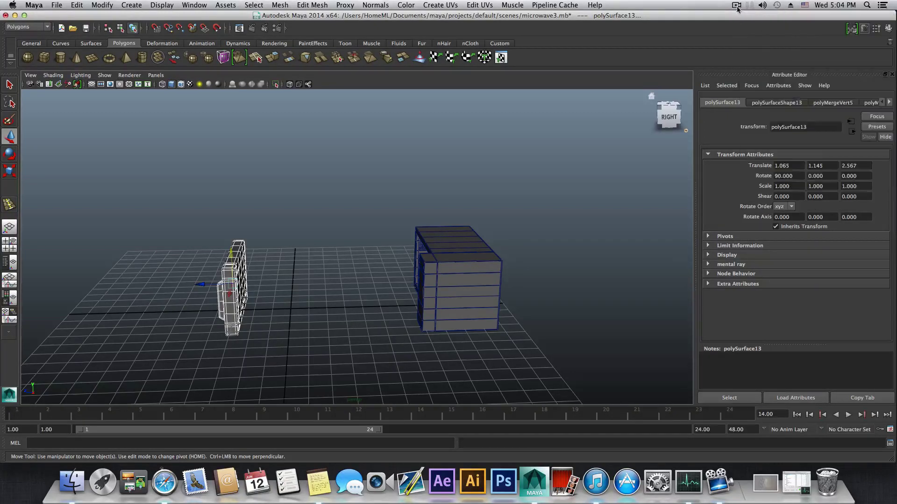
left_click(736, 5)
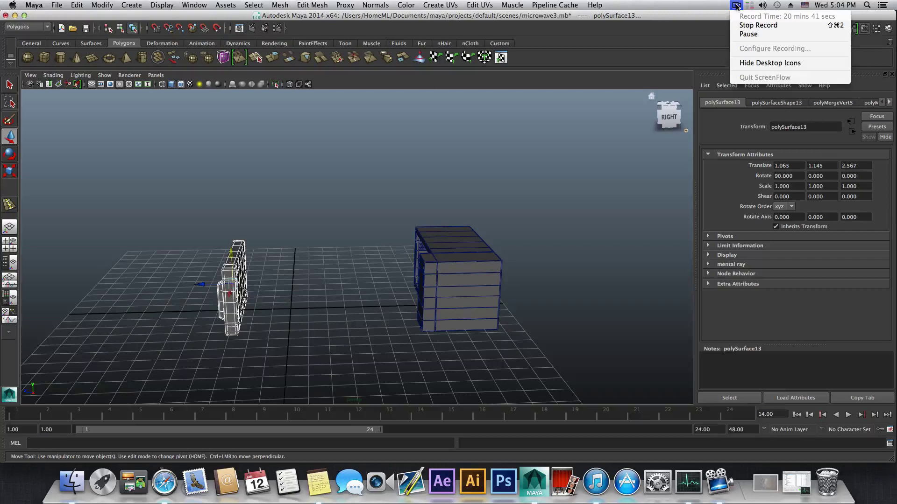